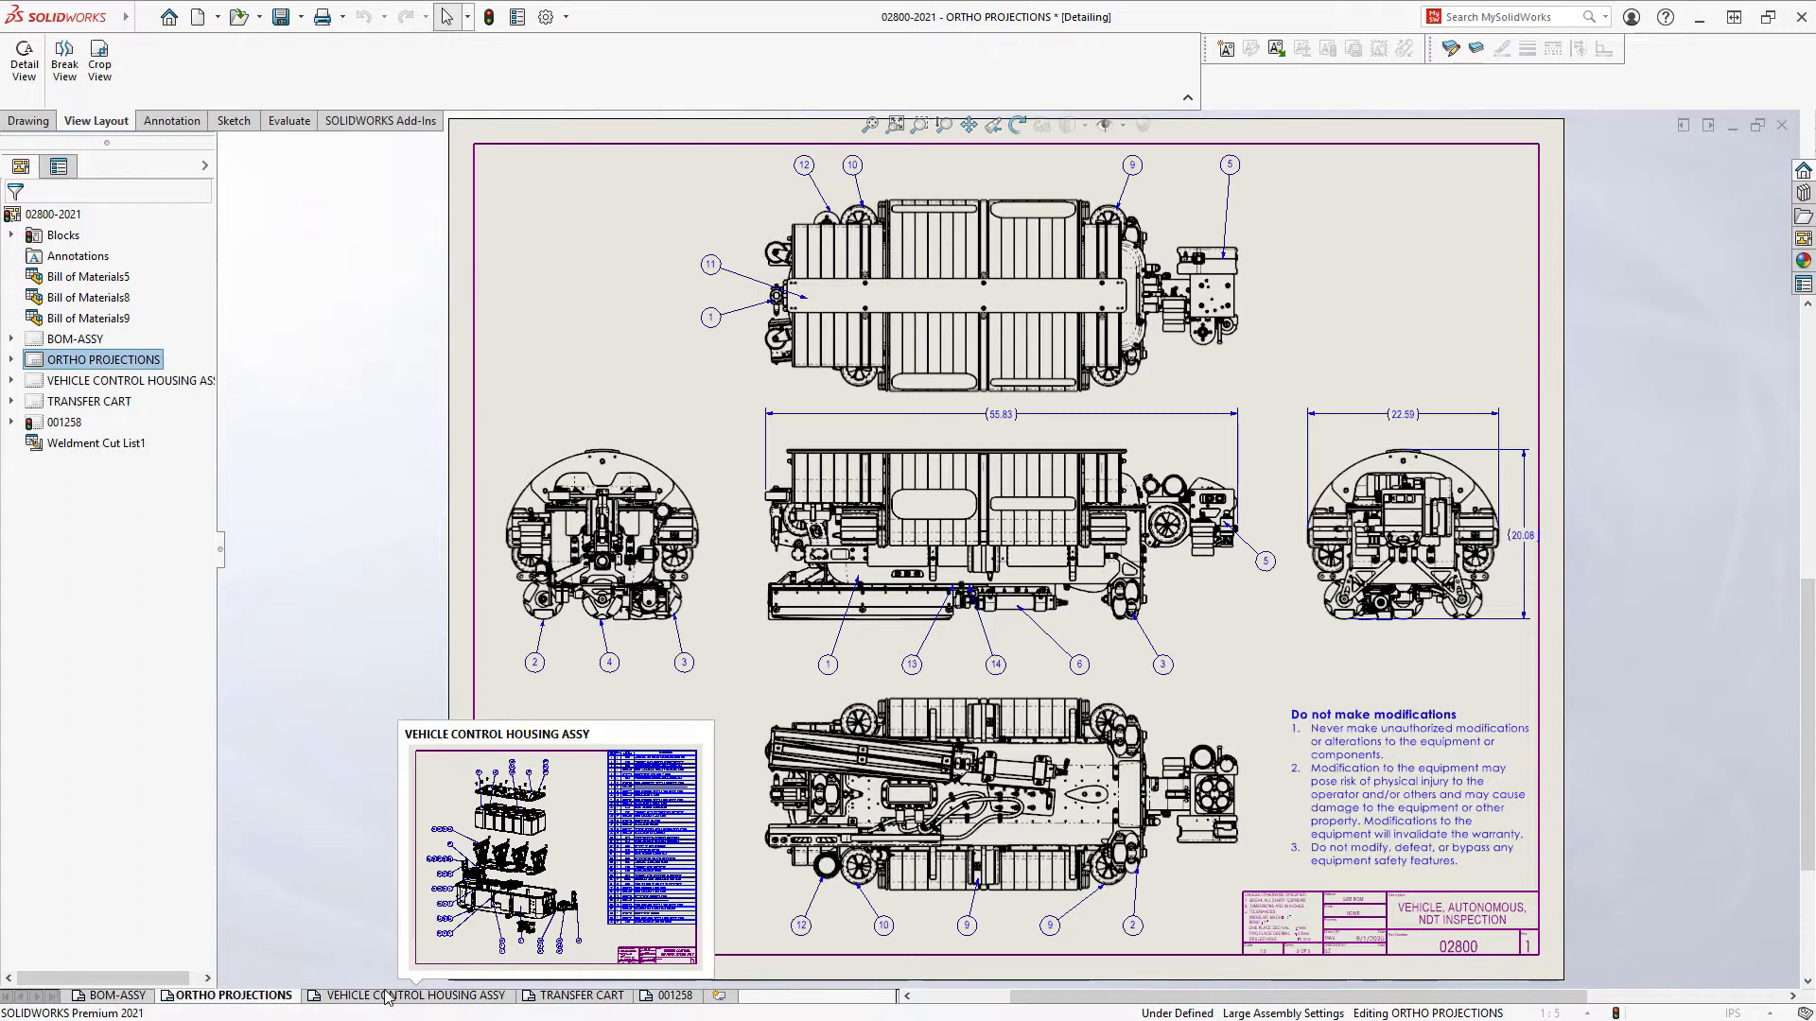
# Step: On sheet 001258, change note 1 to read "A36, SEE CUTLIST FOR DIMENSIONS."
pyautogui.click(574, 996)
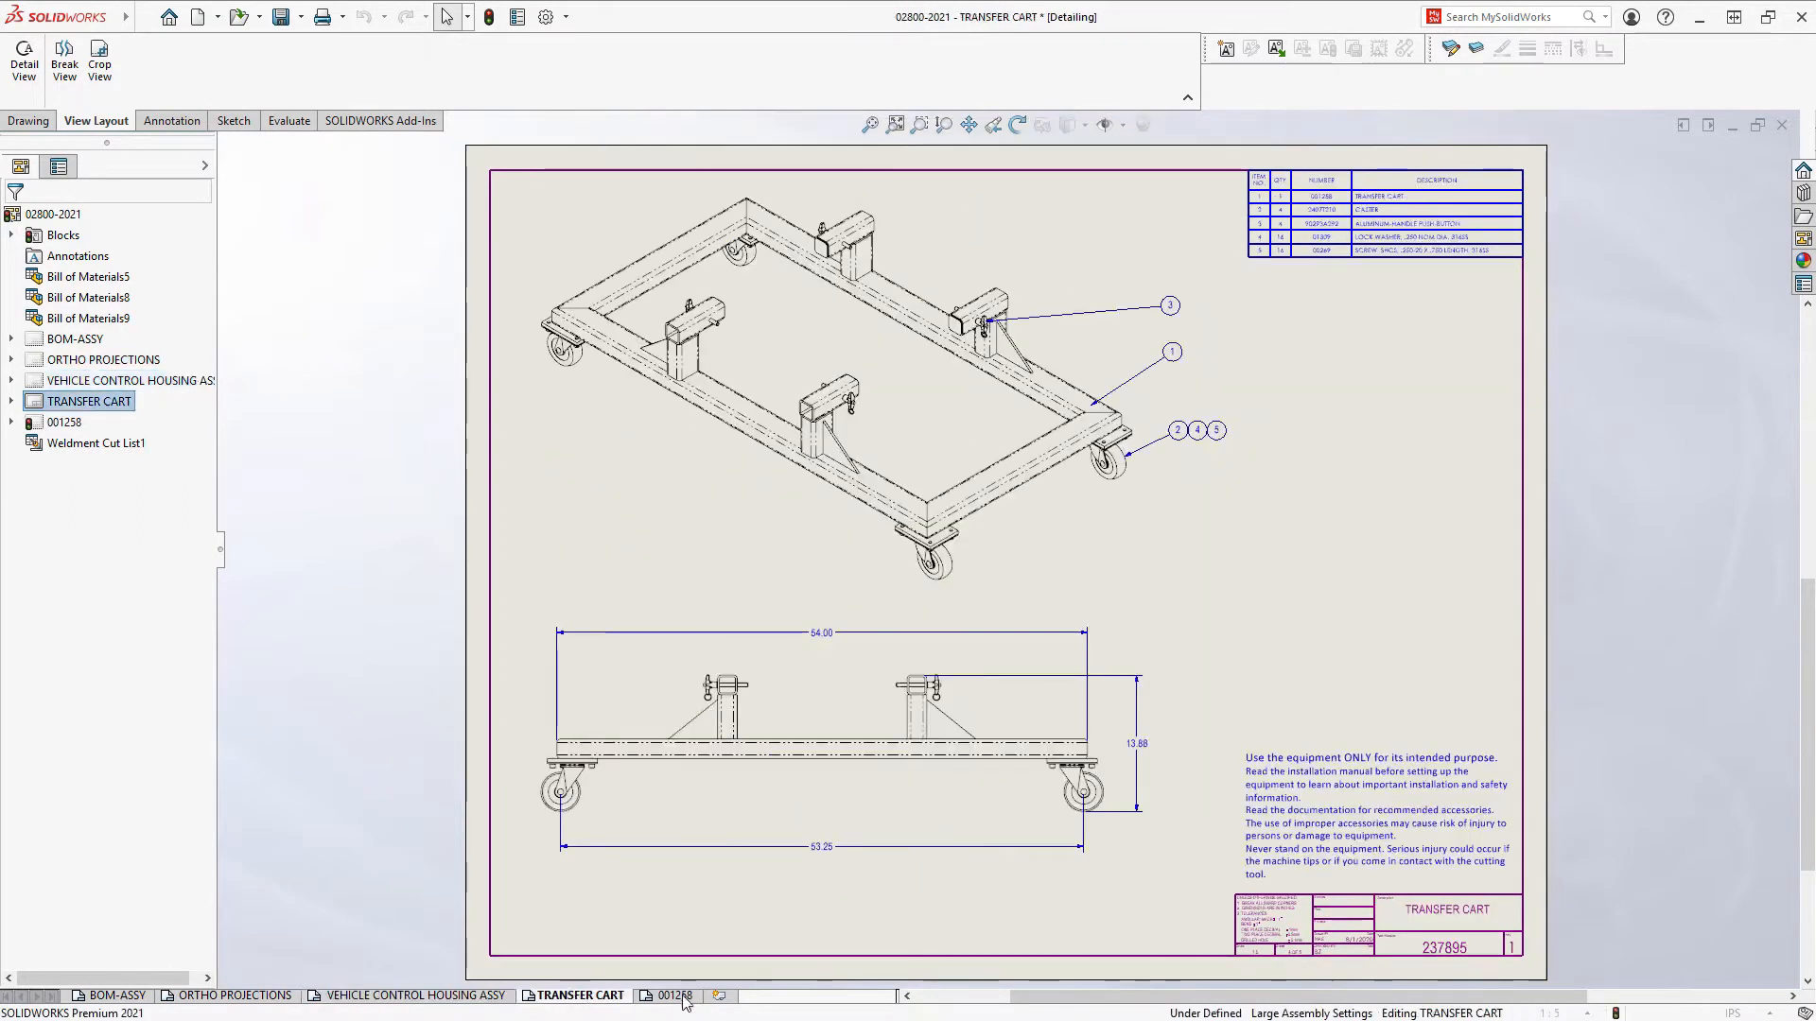
pyautogui.click(684, 998)
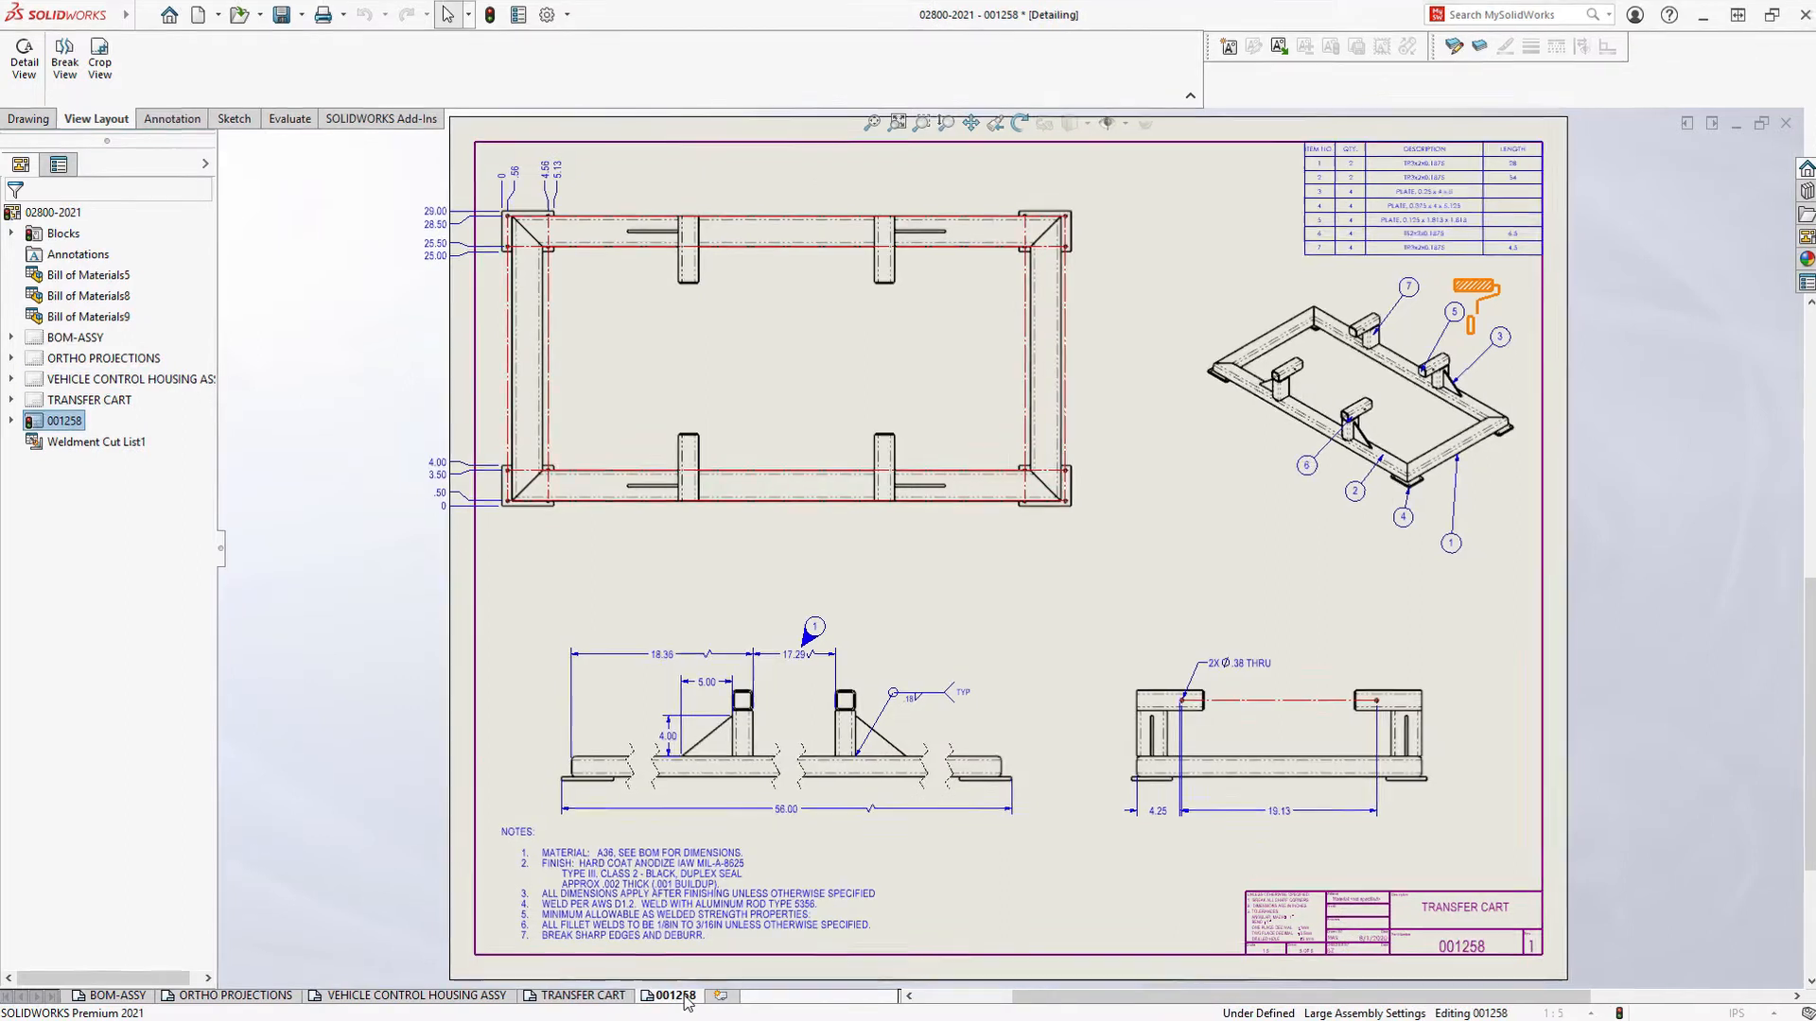
pyautogui.click(918, 124)
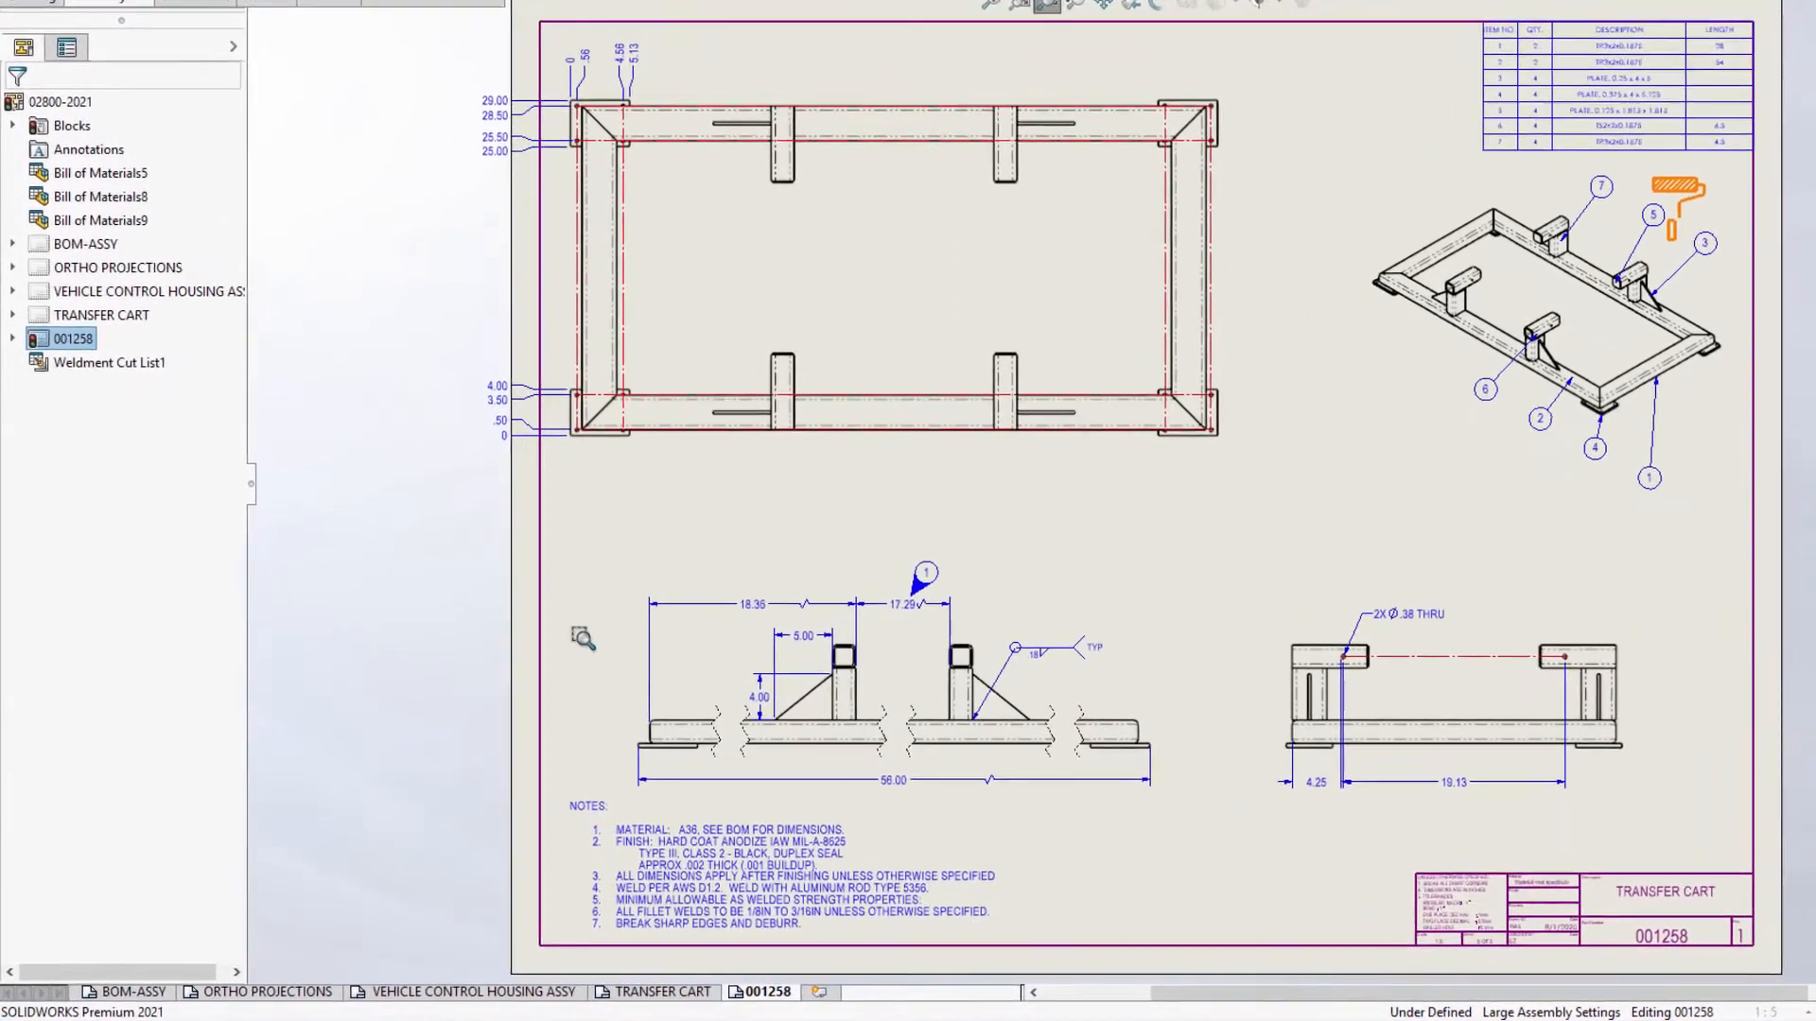
pyautogui.moveTo(498, 434); pyautogui.dragTo(1371, 983)
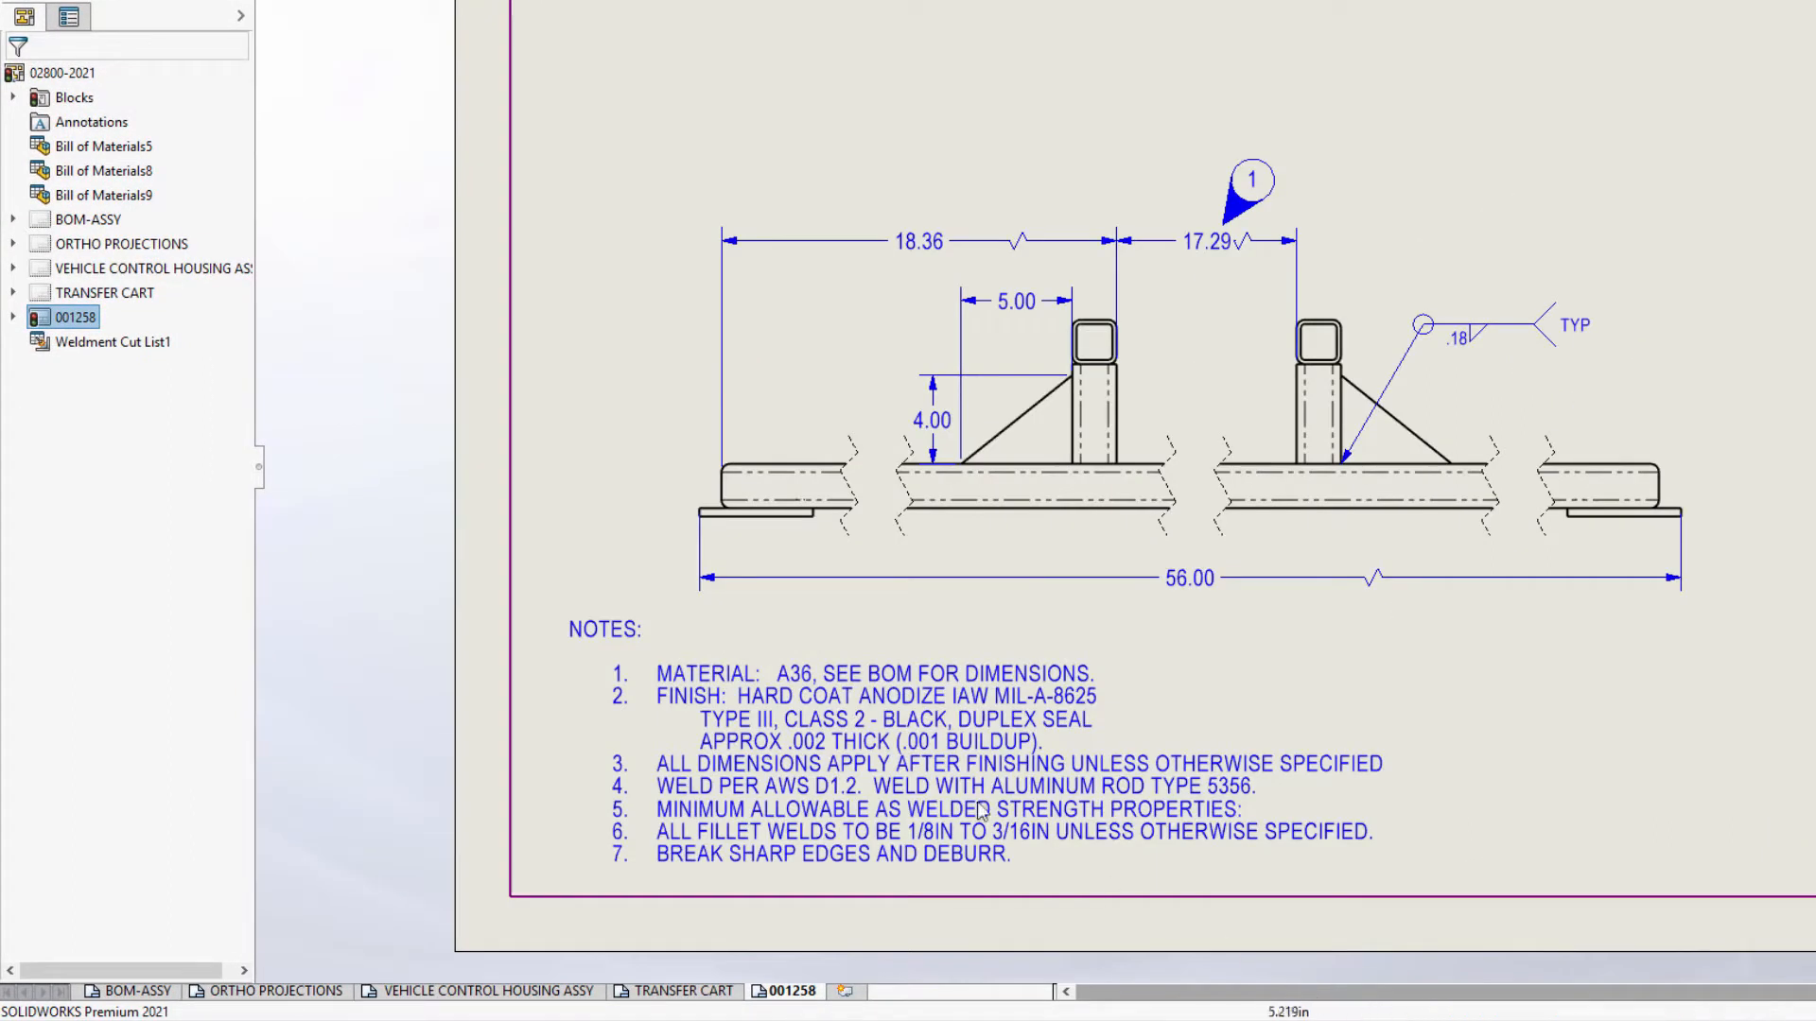
pyautogui.click(1230, 834)
pyautogui.doubleClick(953, 775)
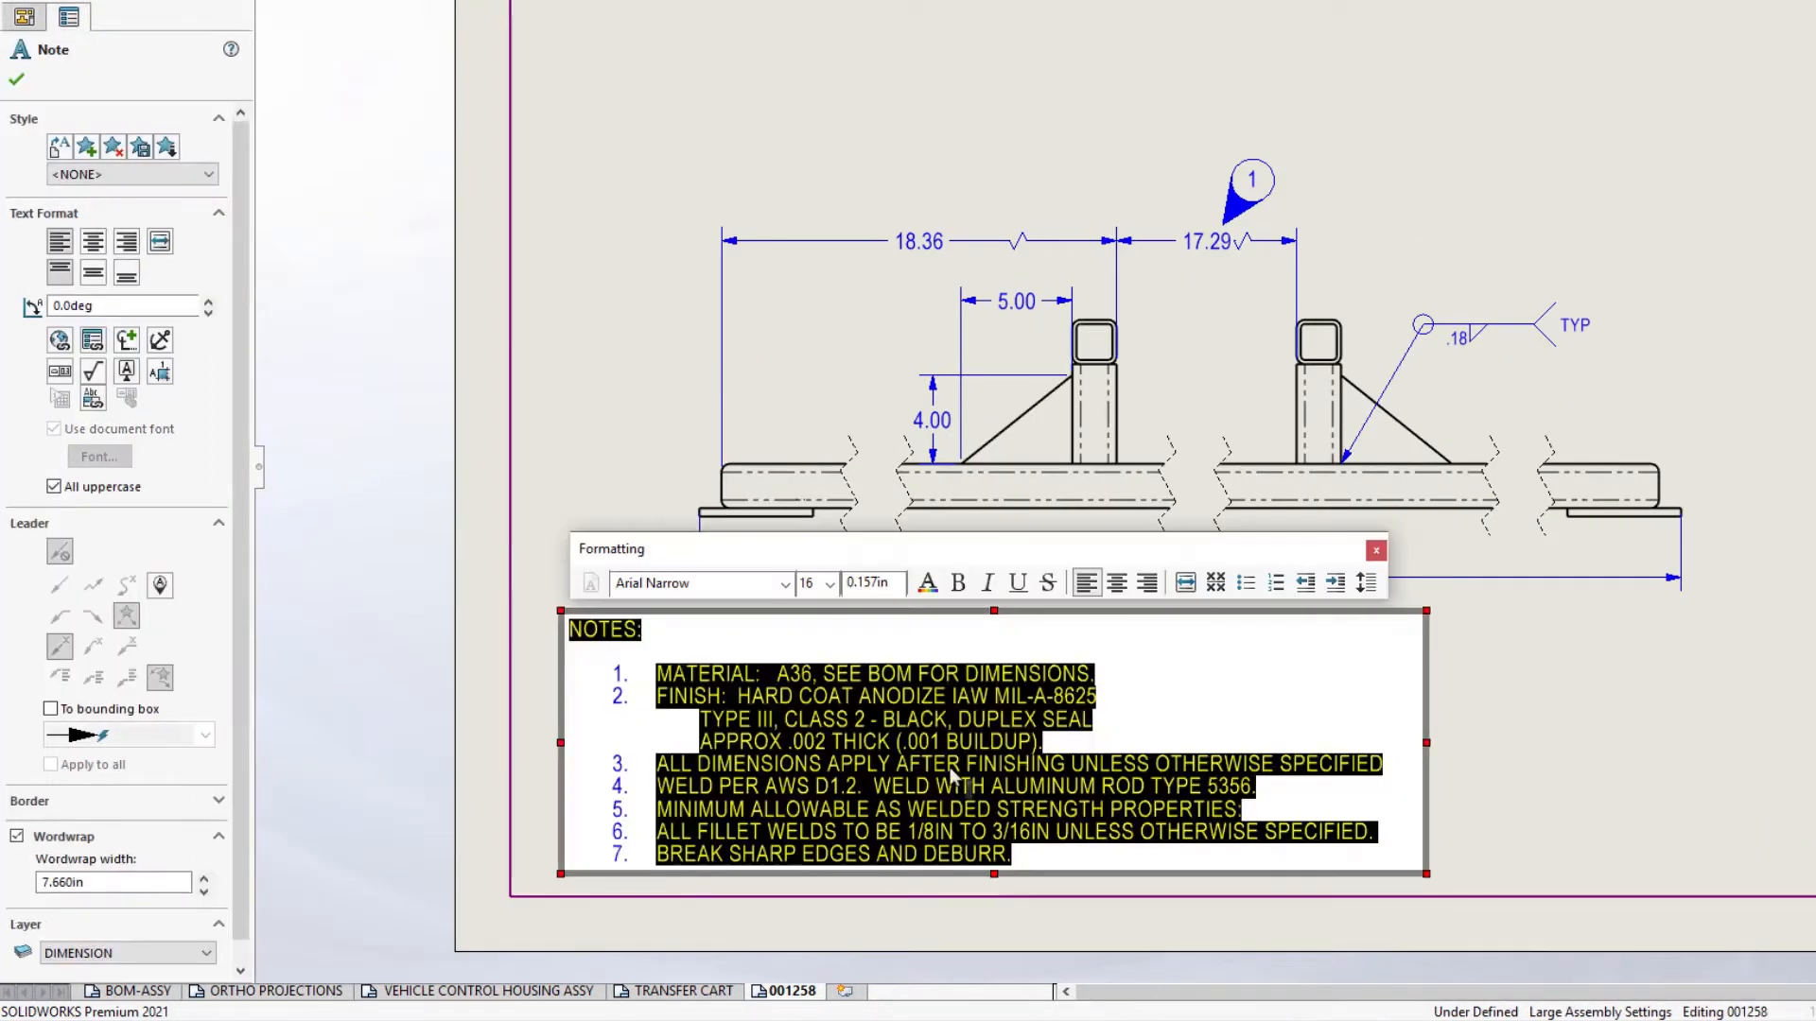
pyautogui.click(883, 676)
pyautogui.write('CUTLIST')
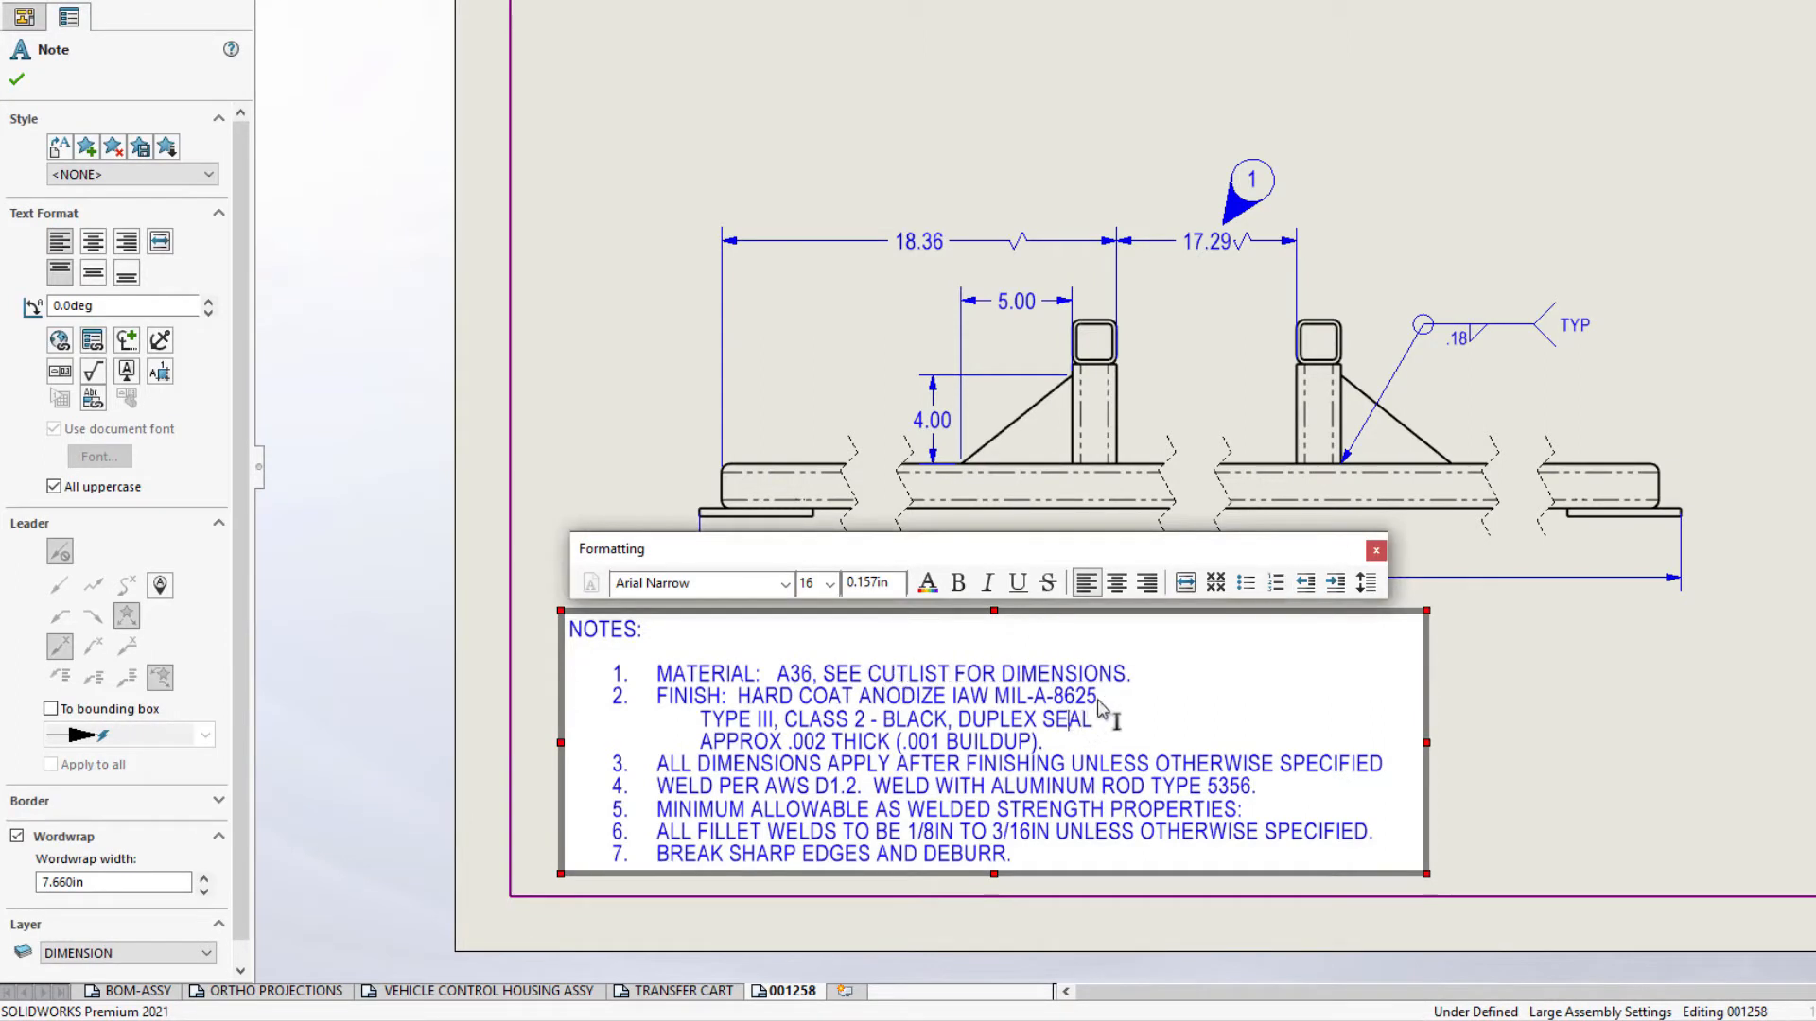
# Step: Delete the "TYPE III, CLASS 2 - BLACK, DUPLEX SEAL" and "APPROX .002 THICK" lines from note 2 and finish editing the note
pyautogui.moveTo(1100, 697); pyautogui.dragTo(1113, 745)
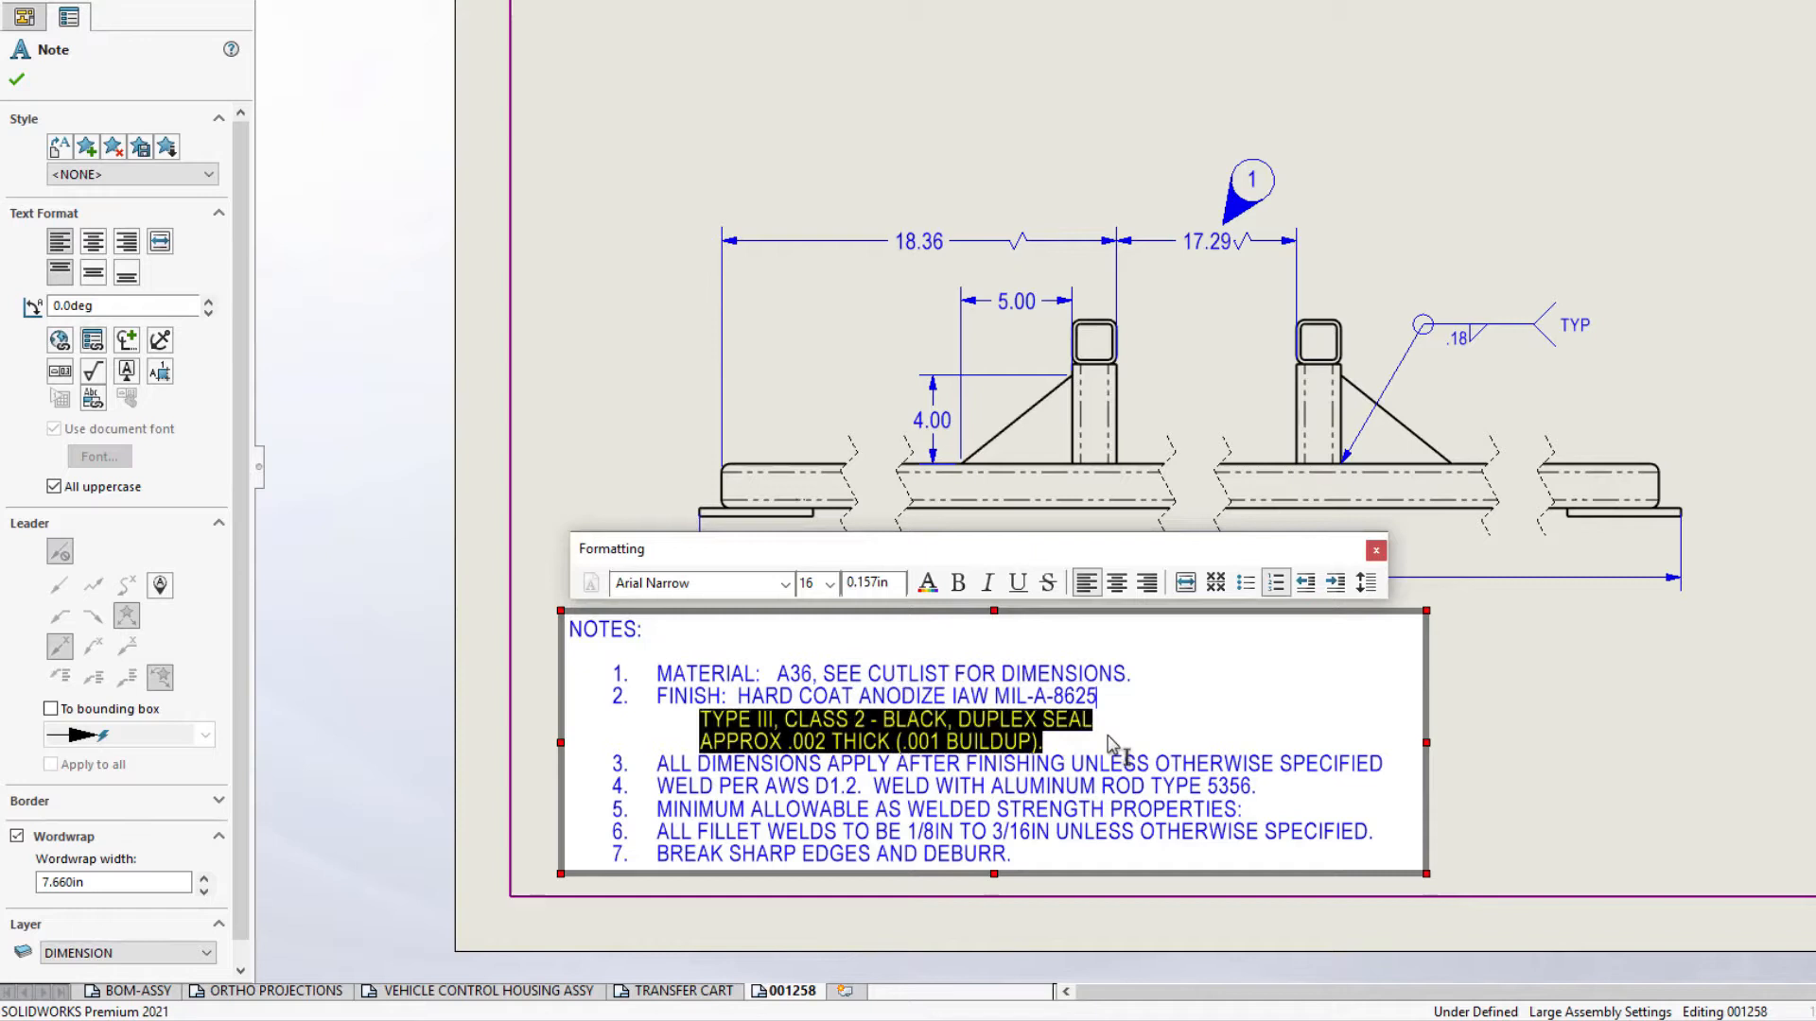
pyautogui.press('Delete')
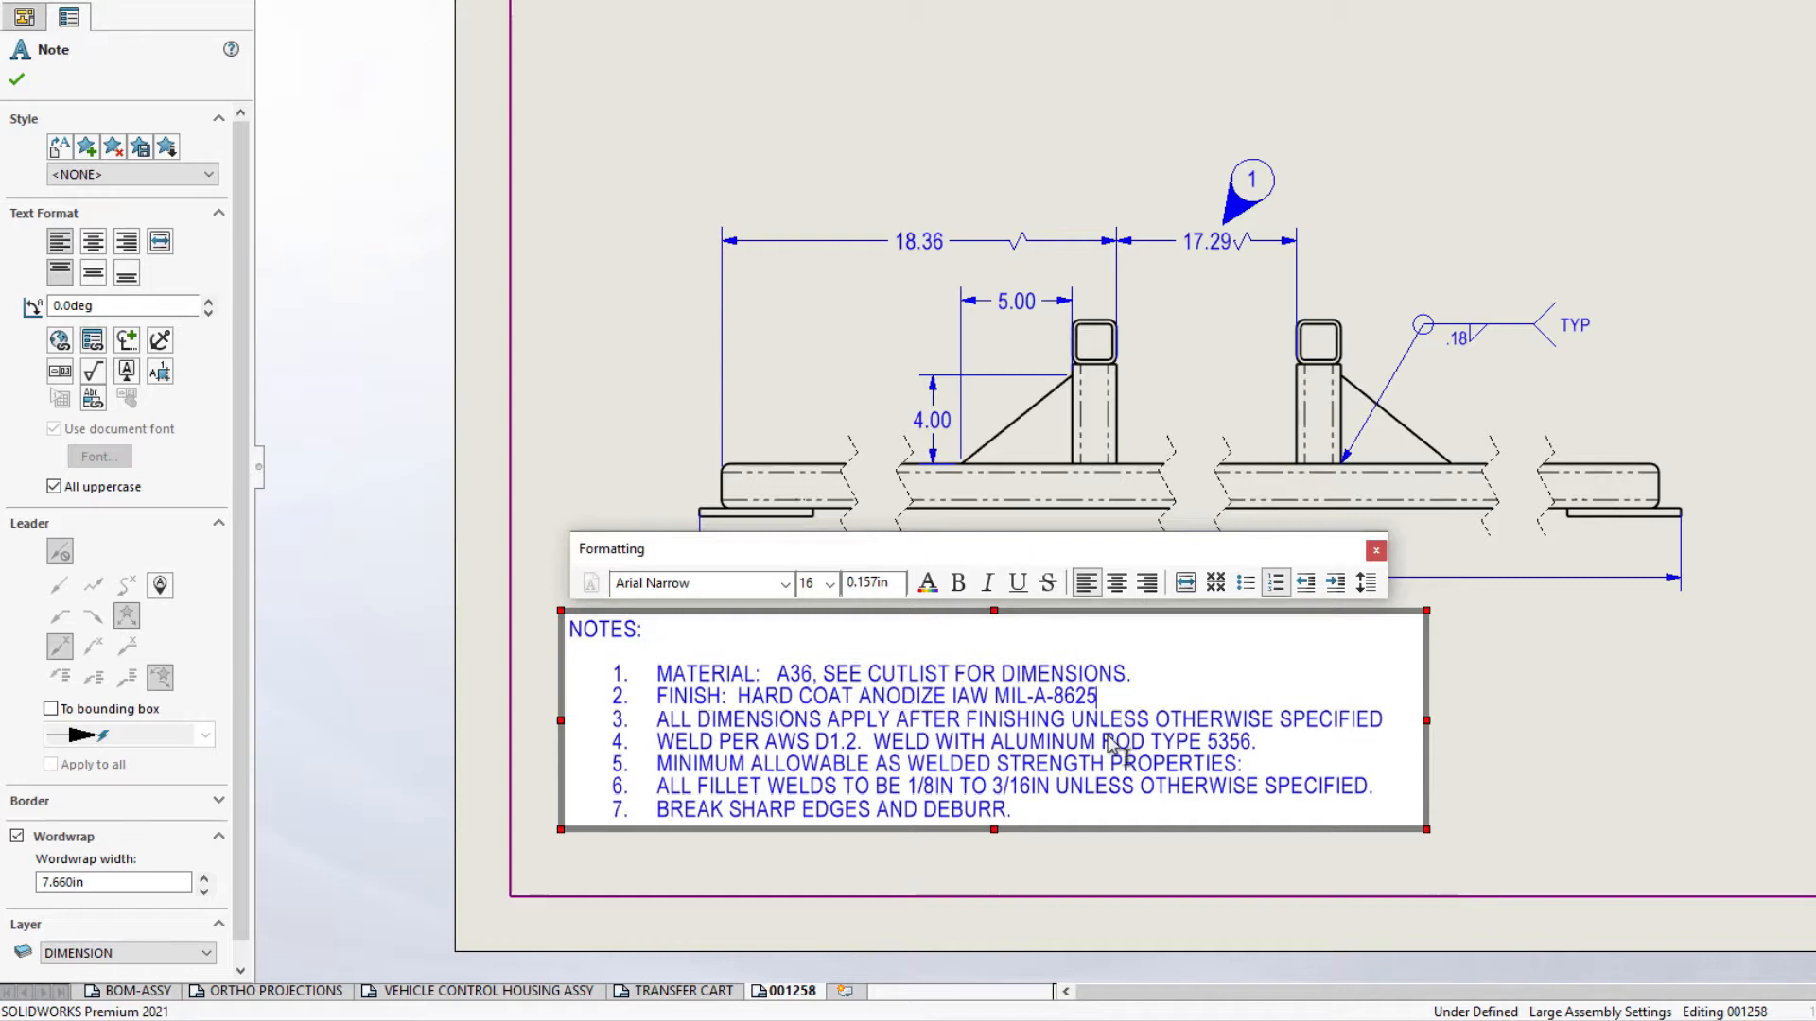
pyautogui.click(1107, 870)
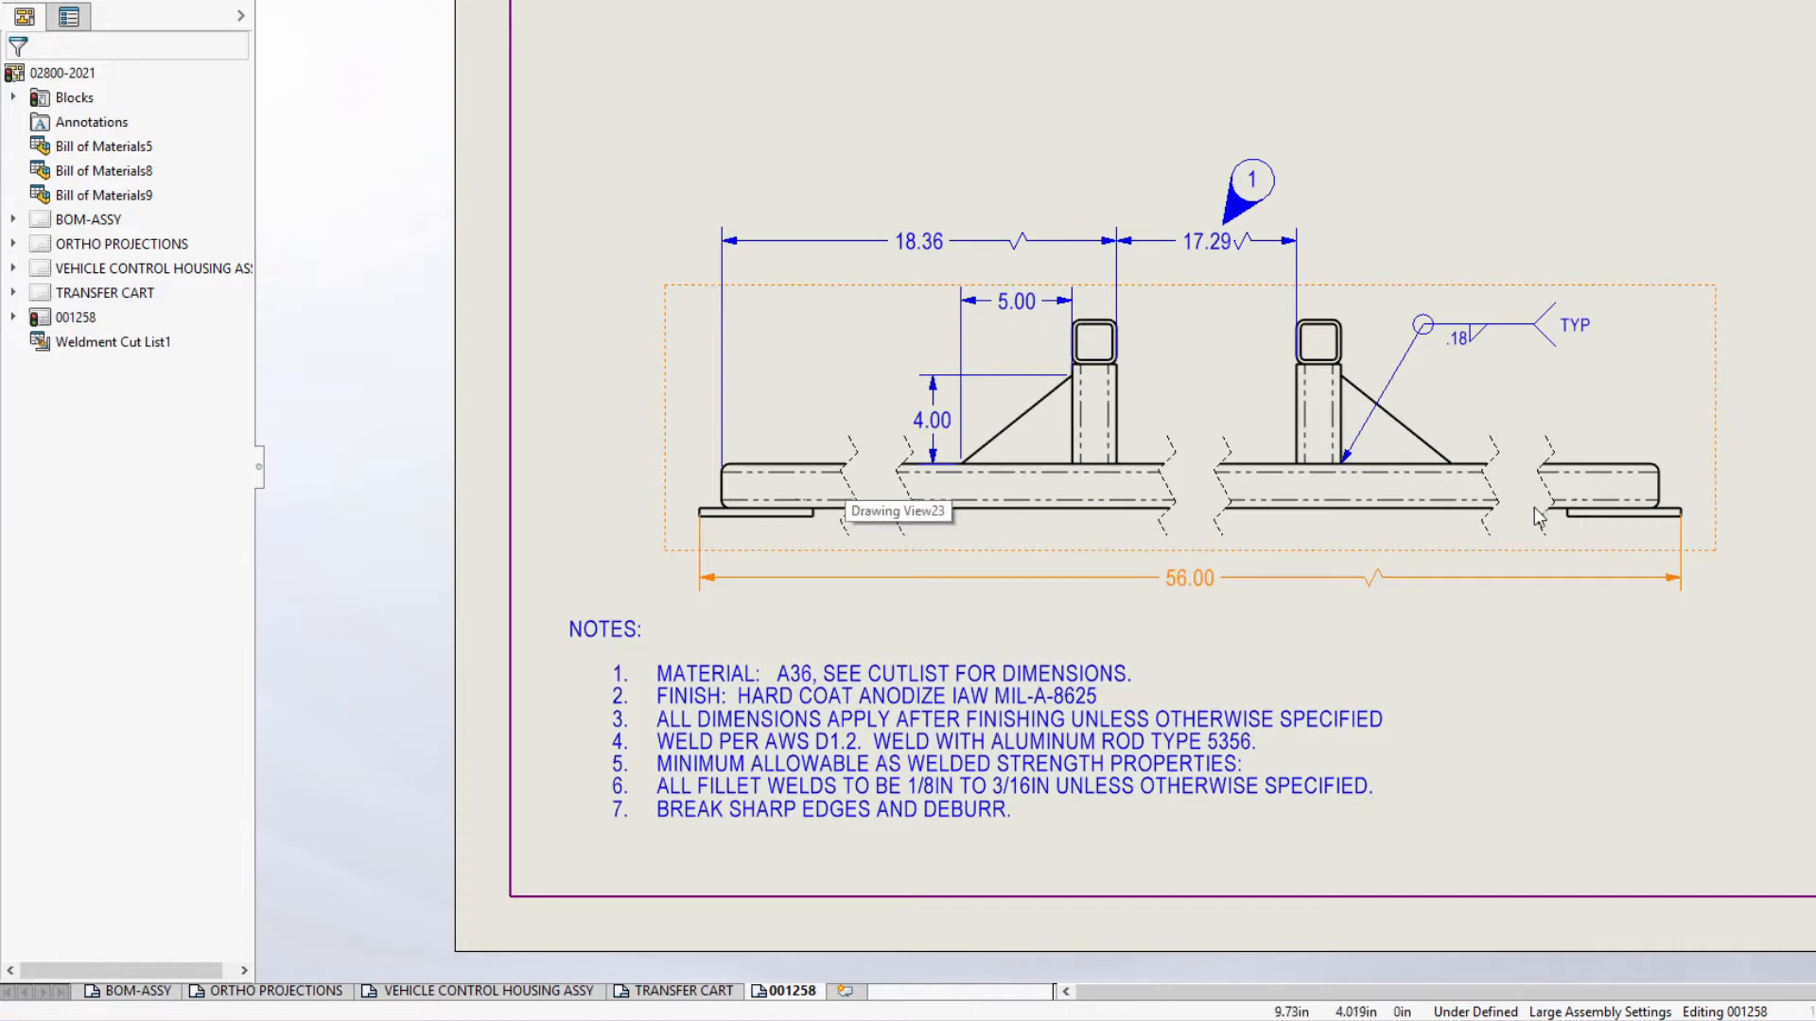
# Step: Add a vertical break with a 0.5 in gap to the frame's top view, between its left corner and the left pair of posts
pyautogui.moveTo(1398, 172); pyautogui.dragTo(1362, 897, button='middle')
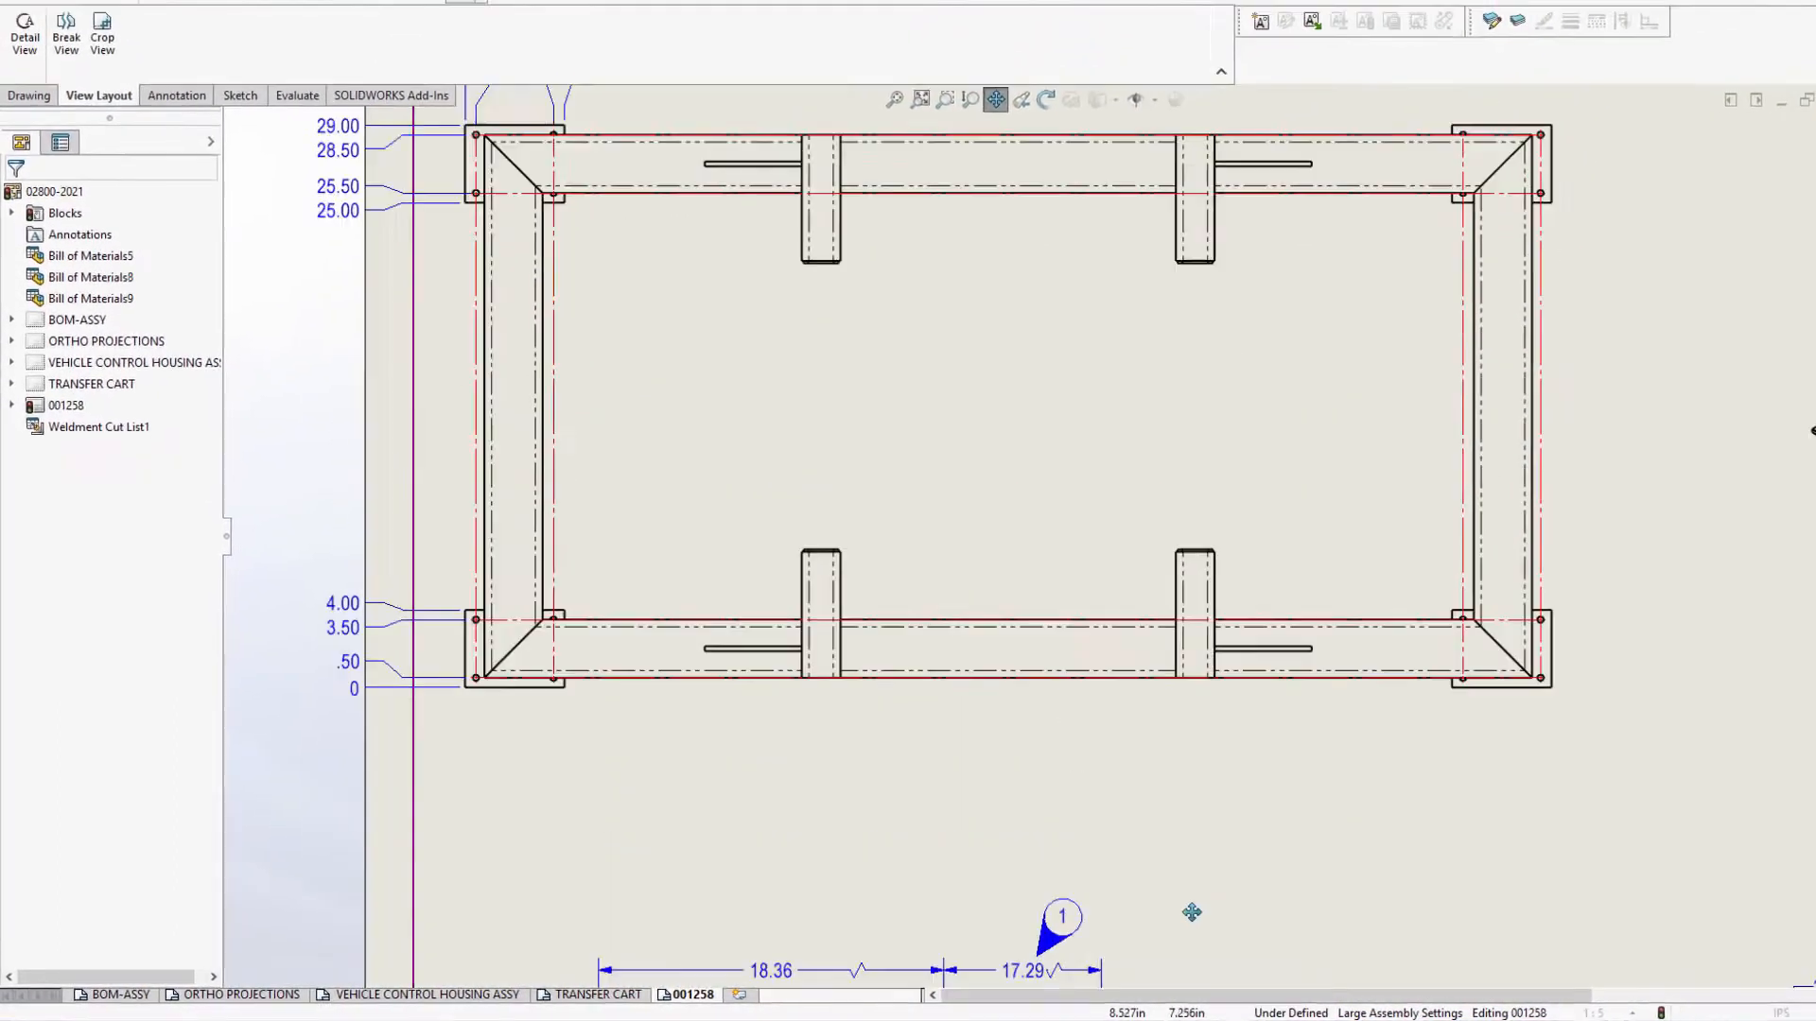
pyautogui.moveTo(1192, 912); pyautogui.dragTo(1192, 981, button='middle')
pyautogui.moveTo(1183, 554); pyautogui.dragTo(1183, 621, button='middle')
pyautogui.click(1076, 558)
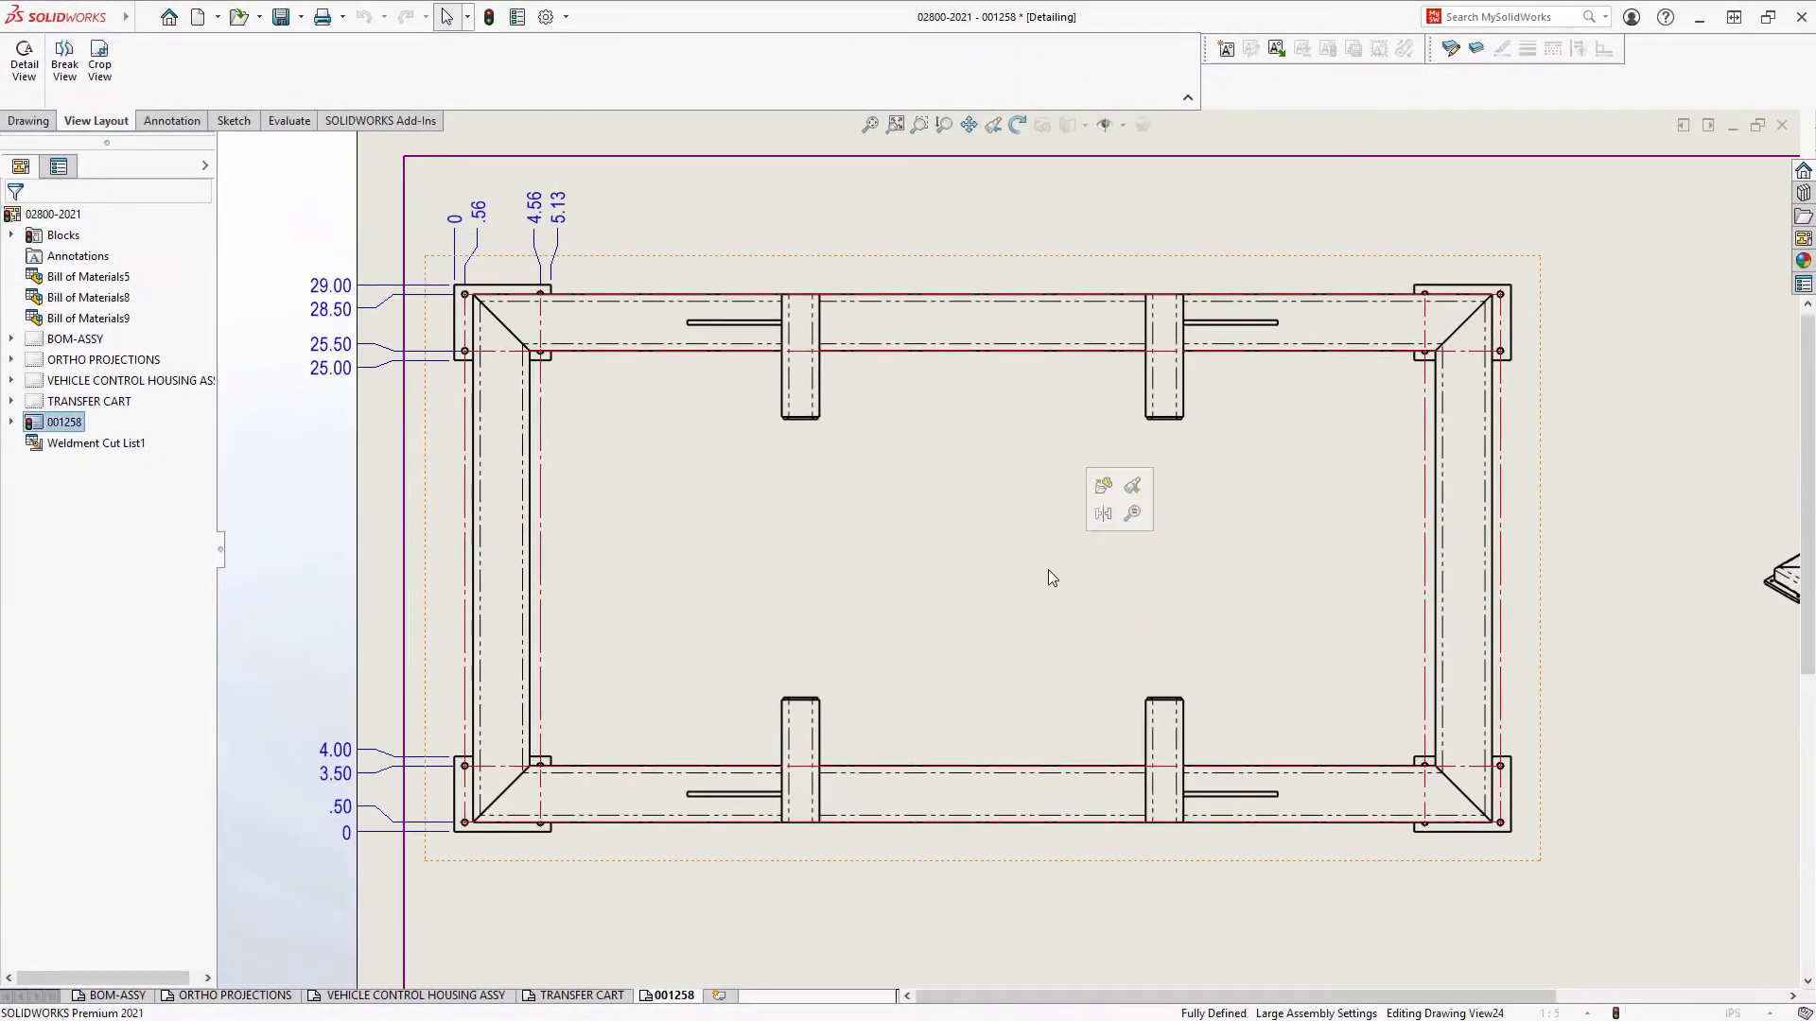
pyautogui.press('s')
pyautogui.click(1208, 587)
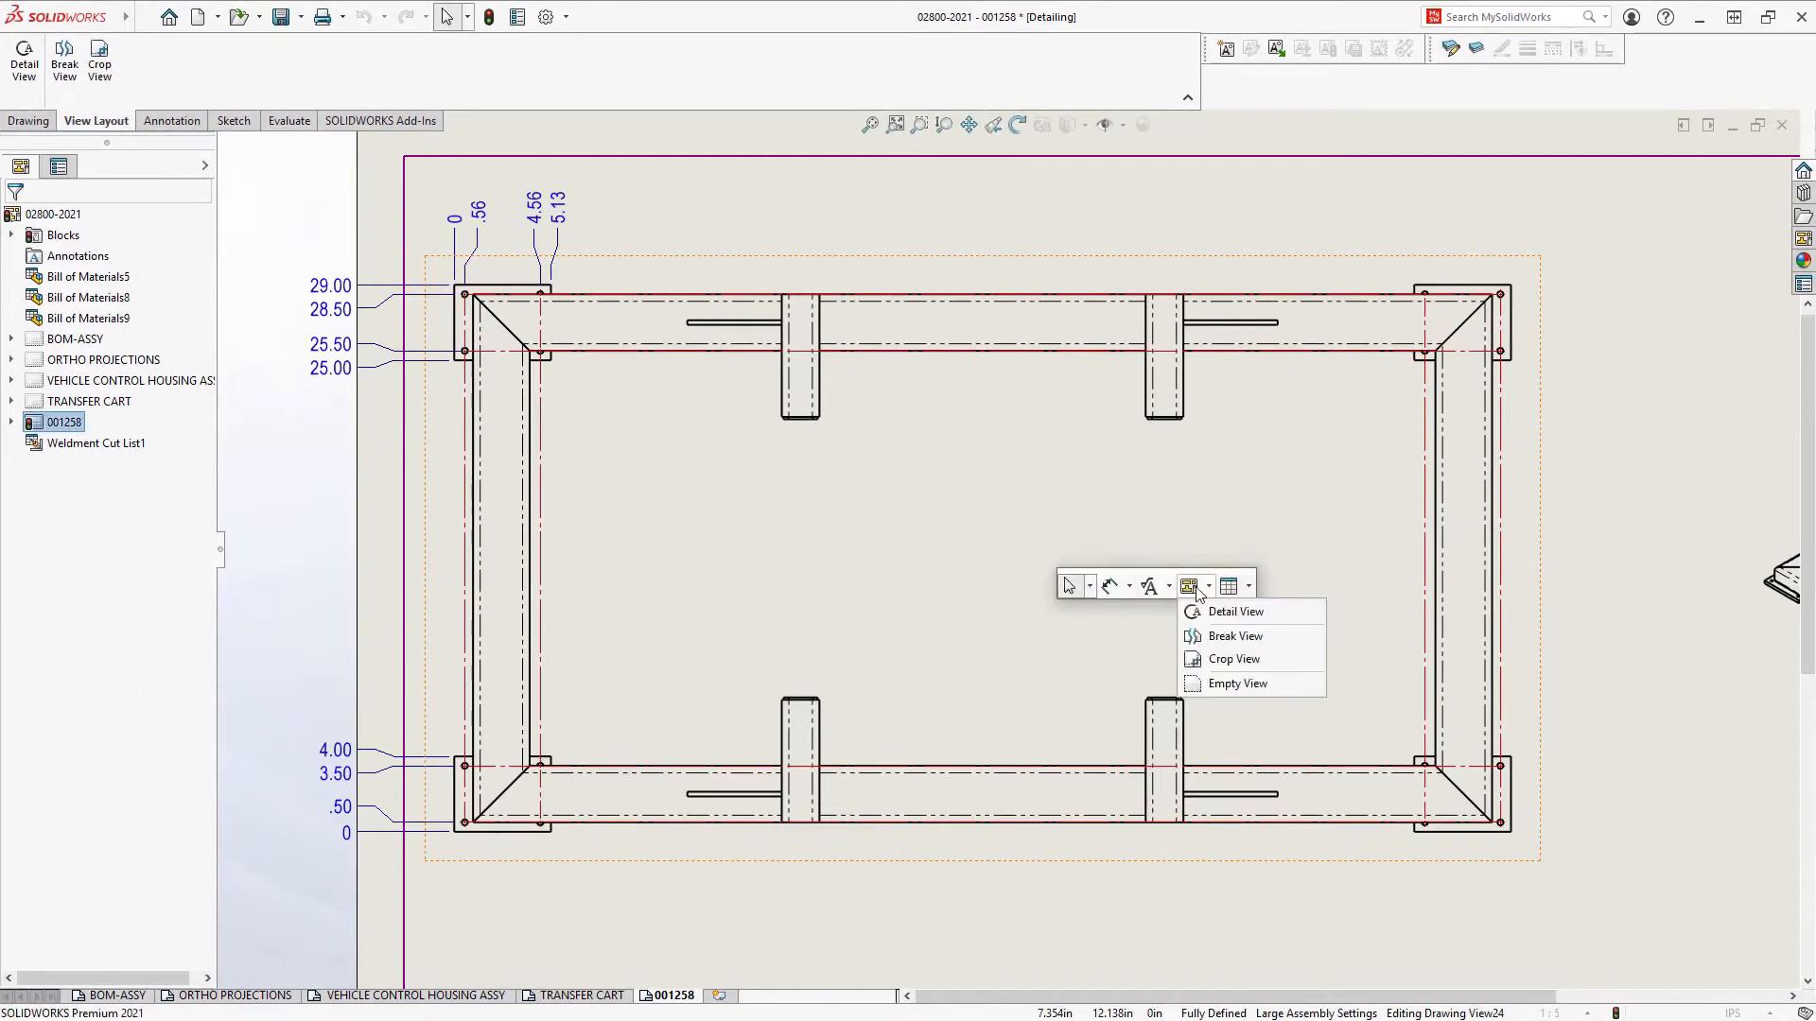
pyautogui.click(1220, 639)
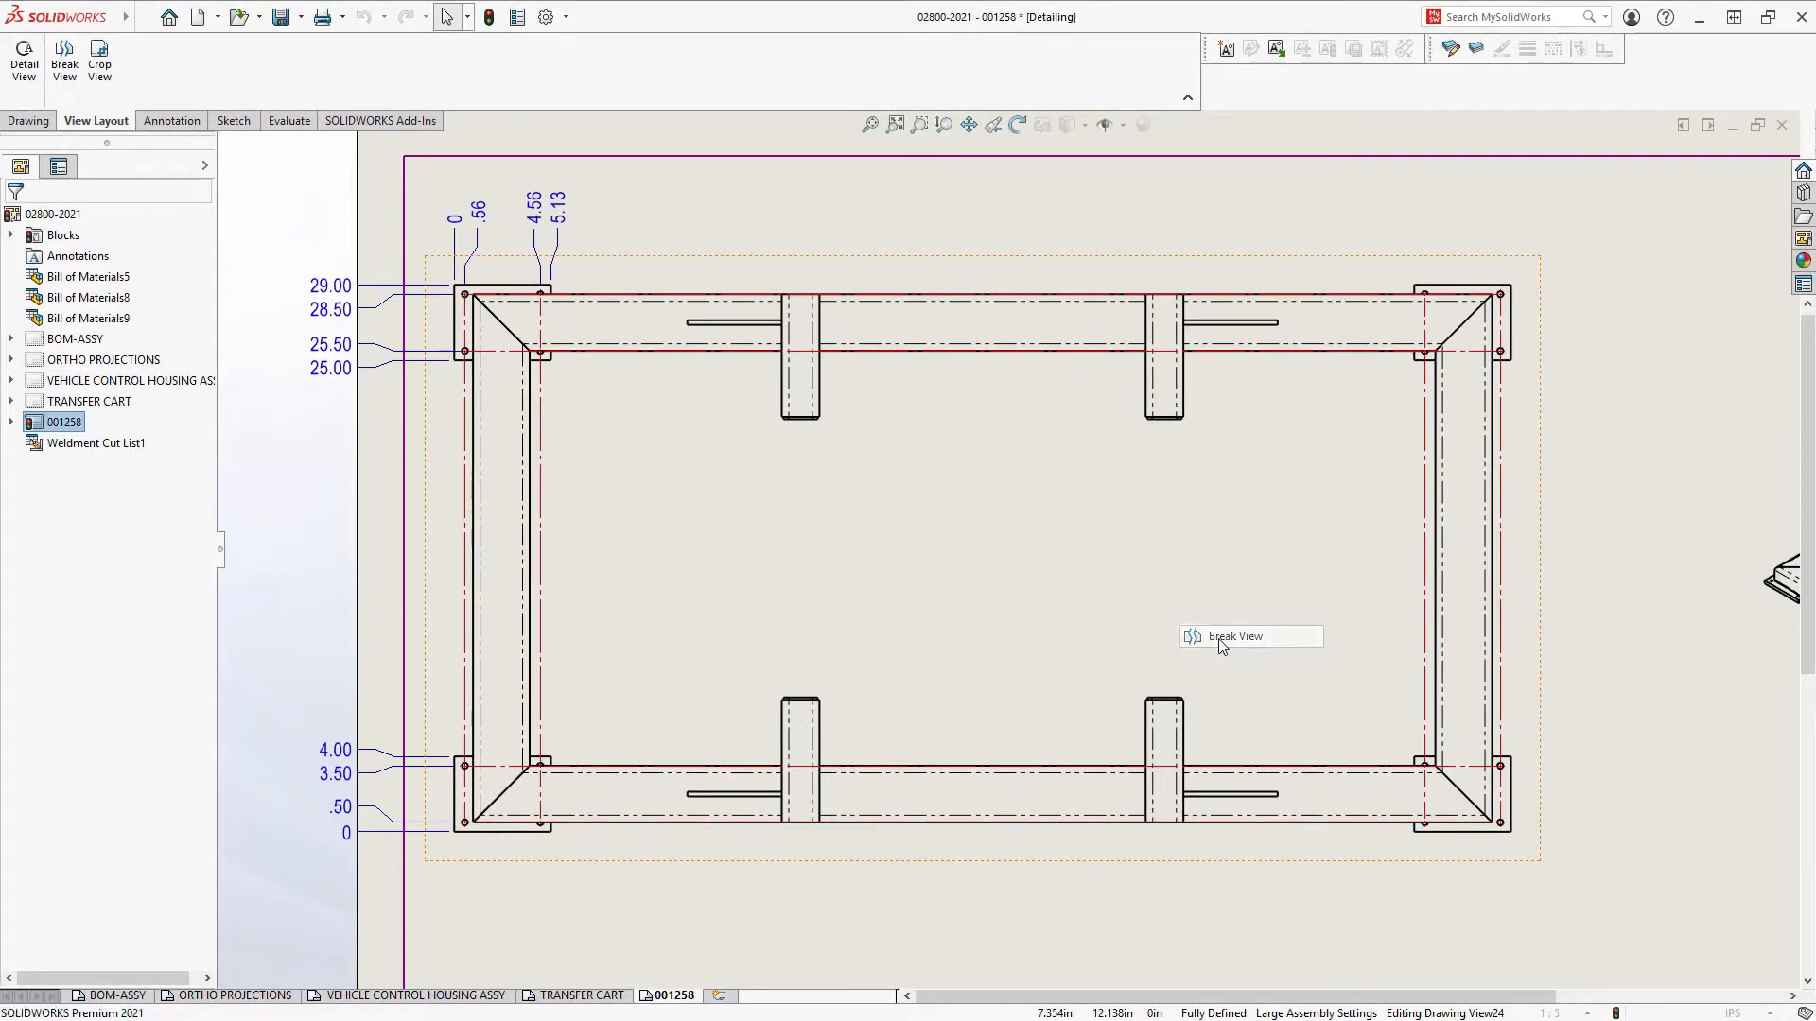
pyautogui.click(570, 556)
pyautogui.click(662, 556)
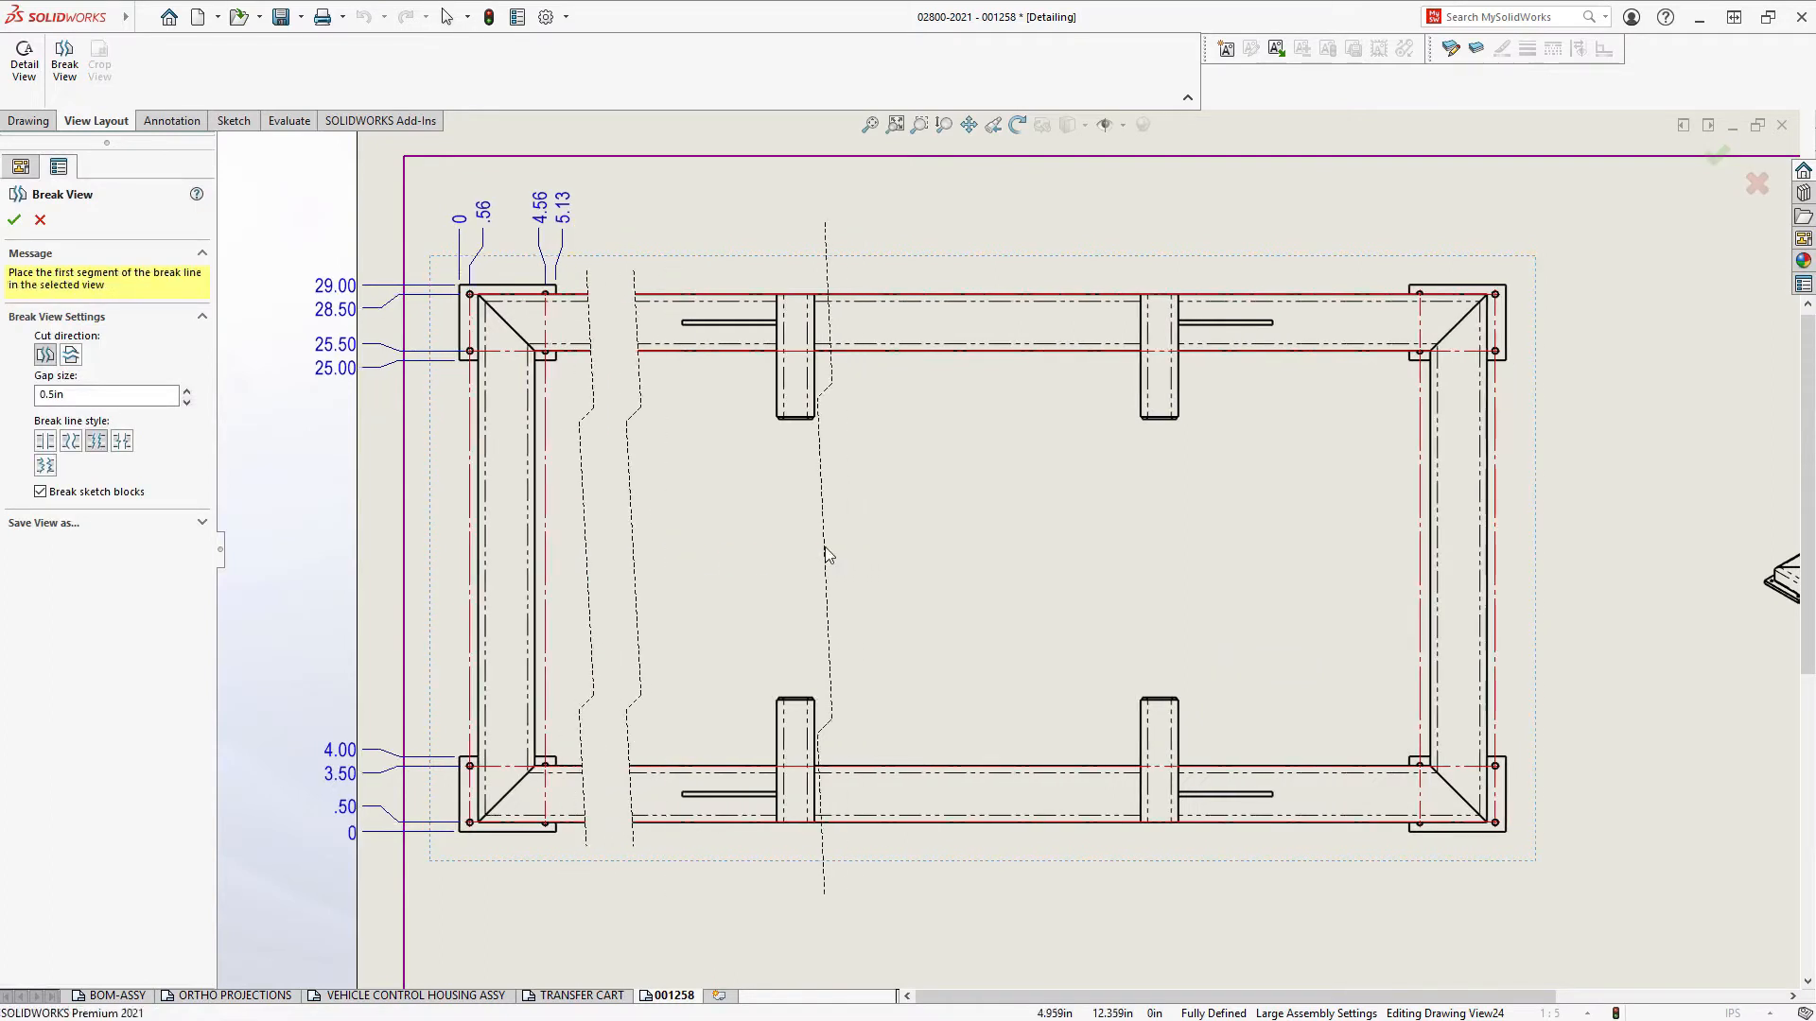
# Step: Add two more vertical breaks to the top view, one between the post pairs and one between the right posts and right corner
pyautogui.click(927, 556)
pyautogui.click(1102, 556)
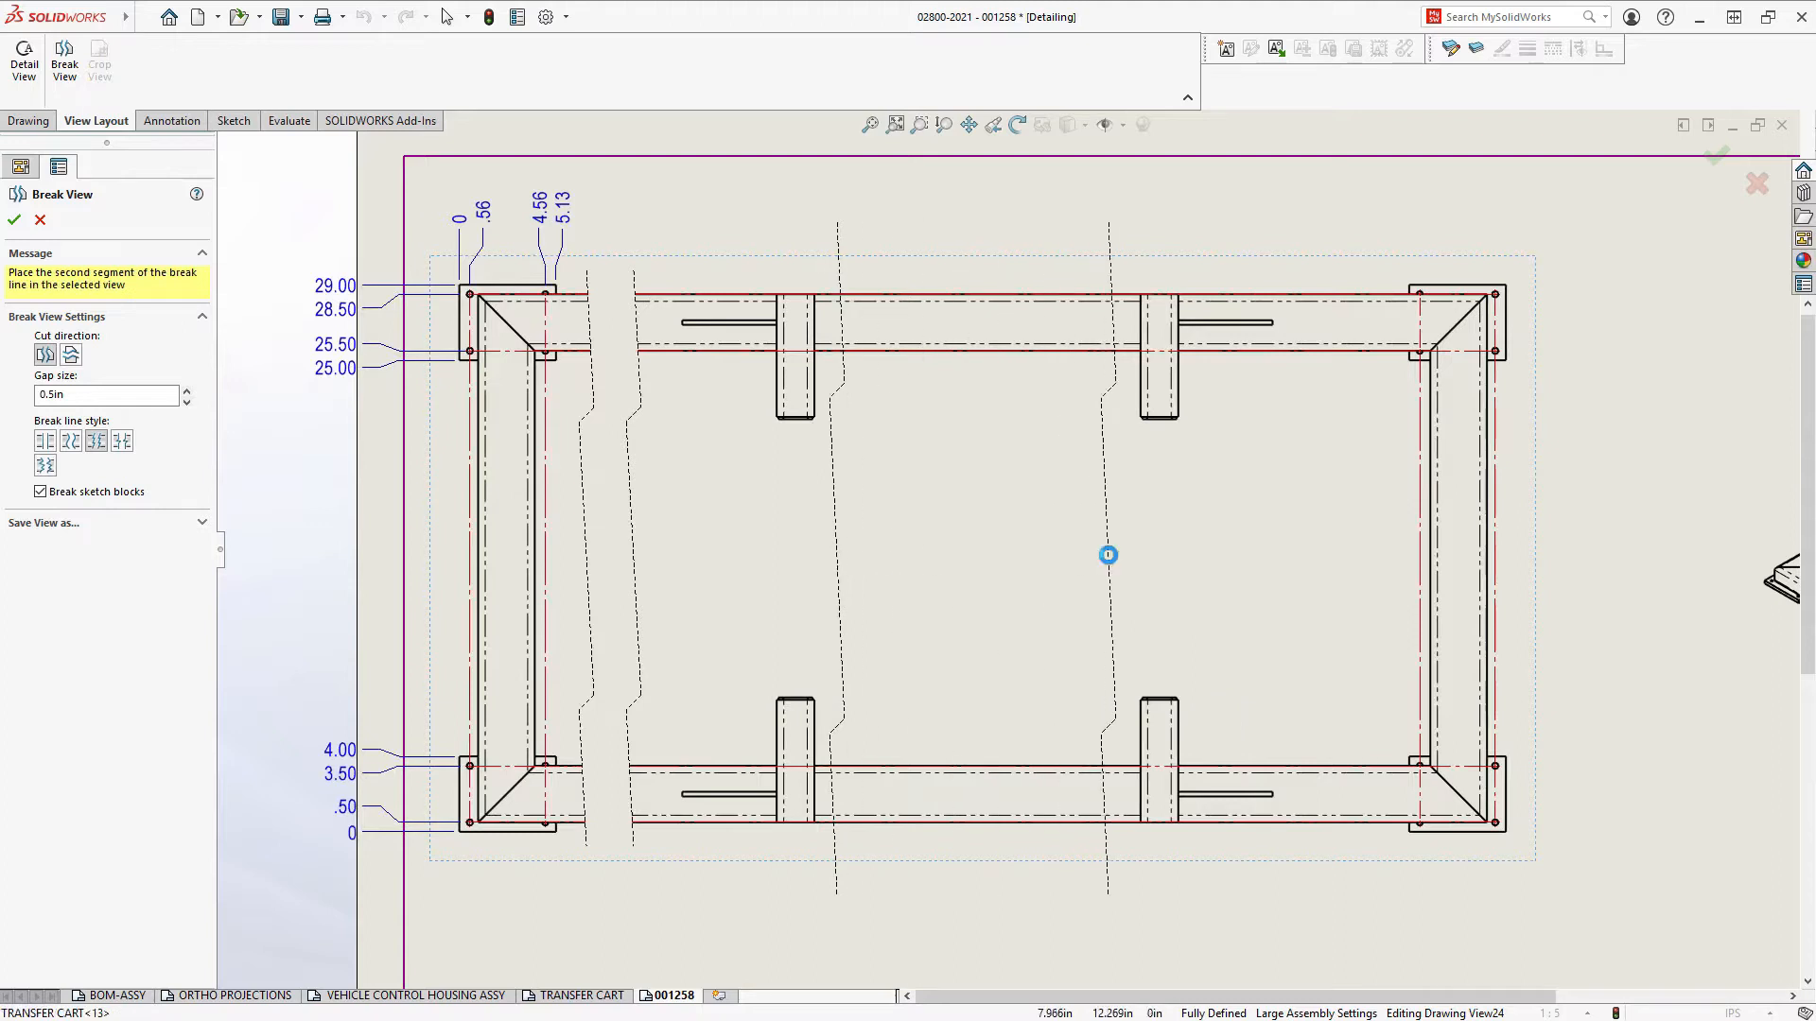
pyautogui.click(1180, 565)
pyautogui.click(1296, 559)
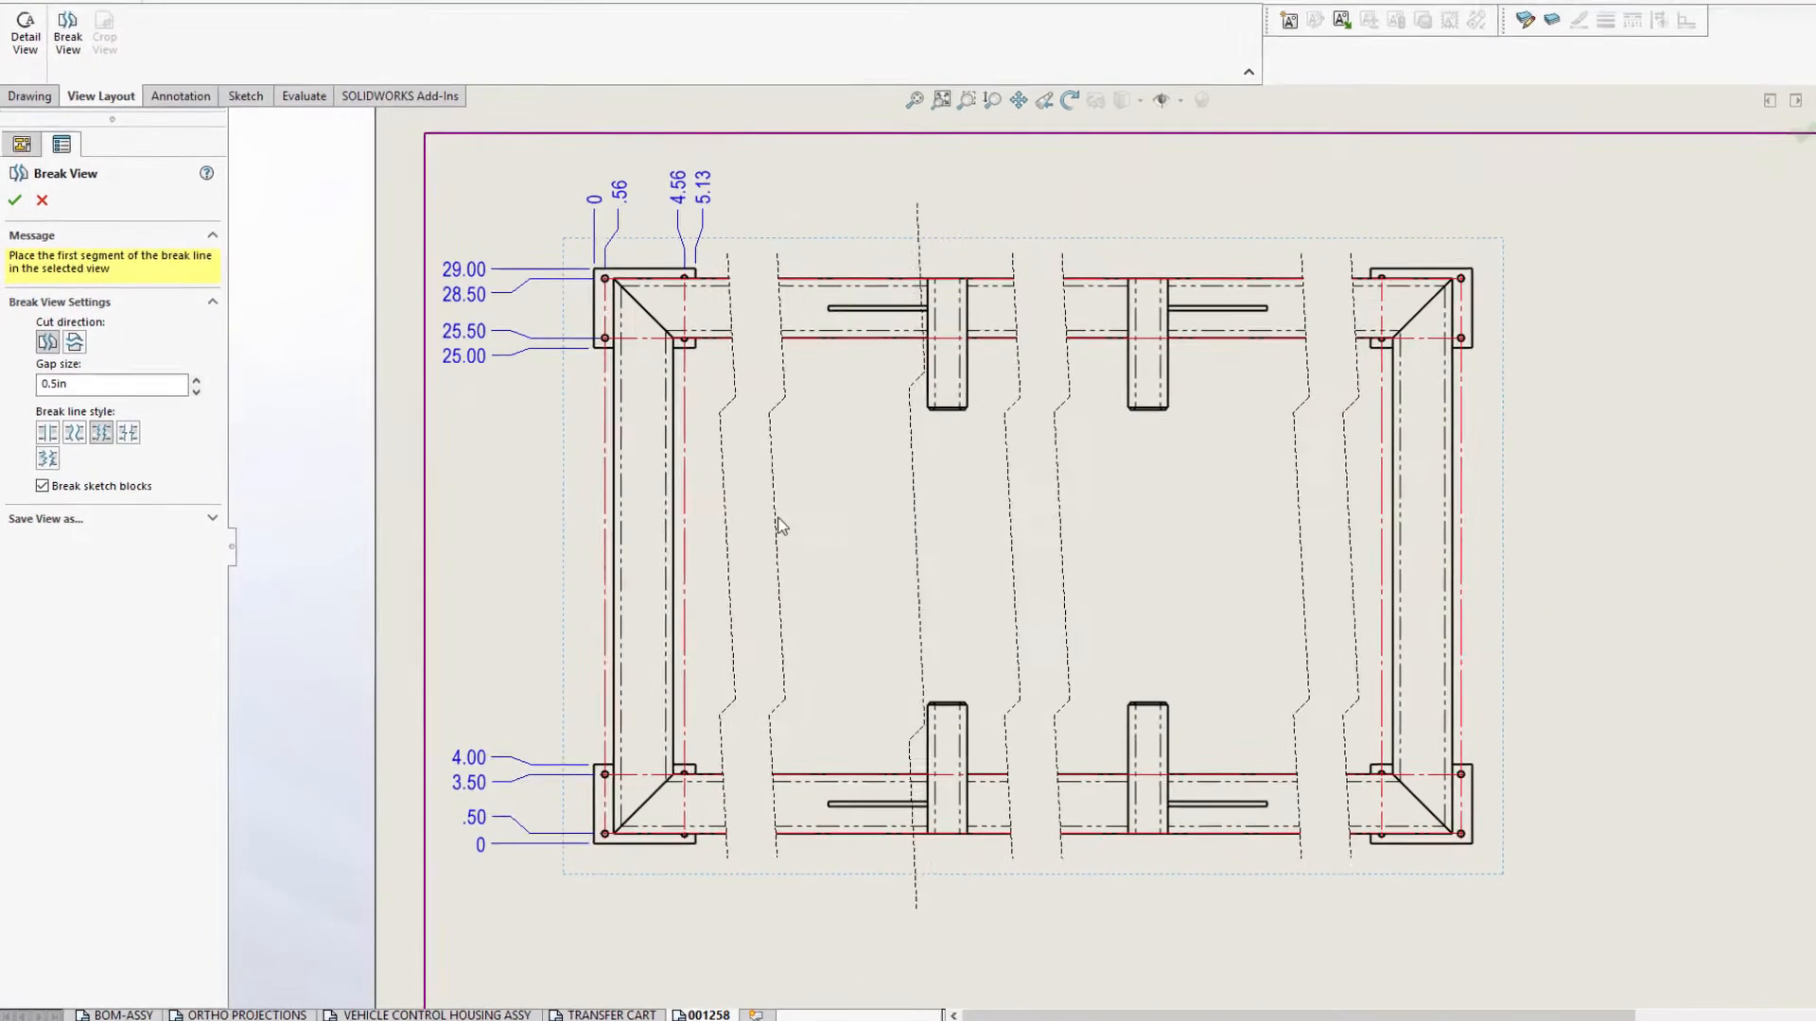
# Step: Set the top view's break lines to the small zig-zag style and finish the Break View
pyautogui.click(47, 432)
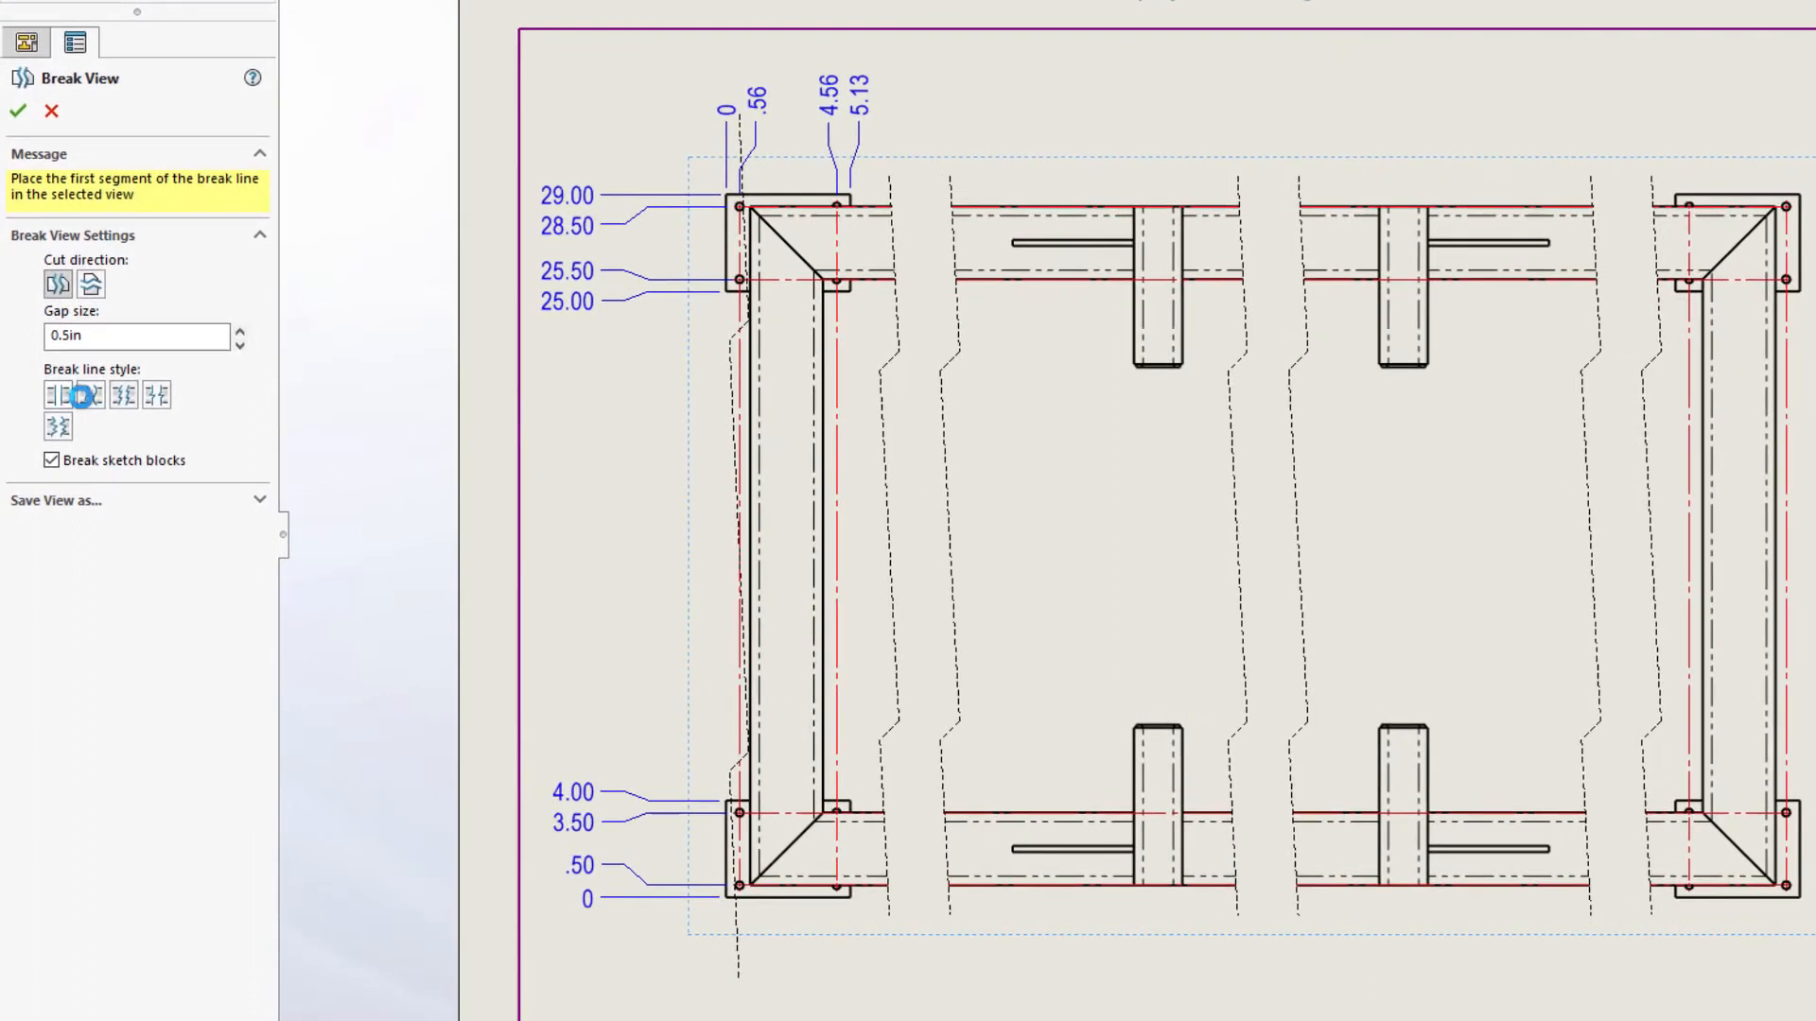
pyautogui.click(156, 397)
pyautogui.click(19, 112)
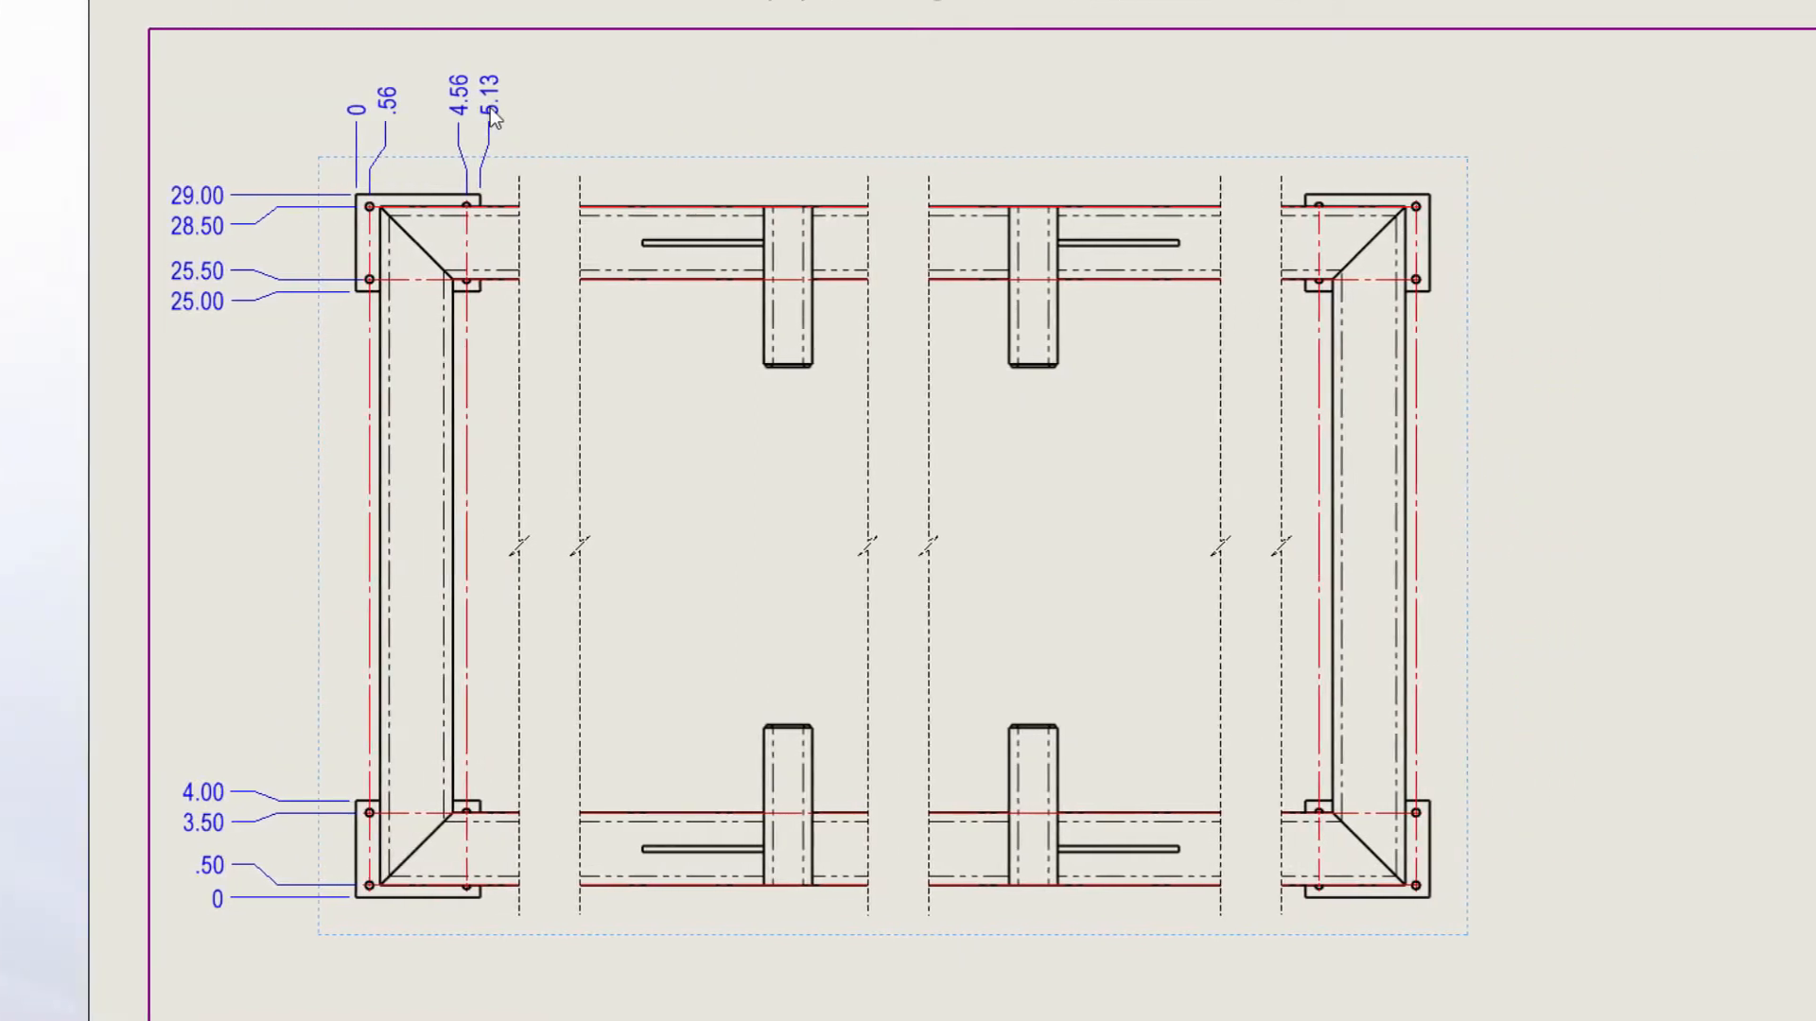
# Step: Extend the horizontal ordinate dimensions to the upper-right corner plate's two side edges and its holes
pyautogui.rightClick(494, 116)
pyautogui.click(620, 302)
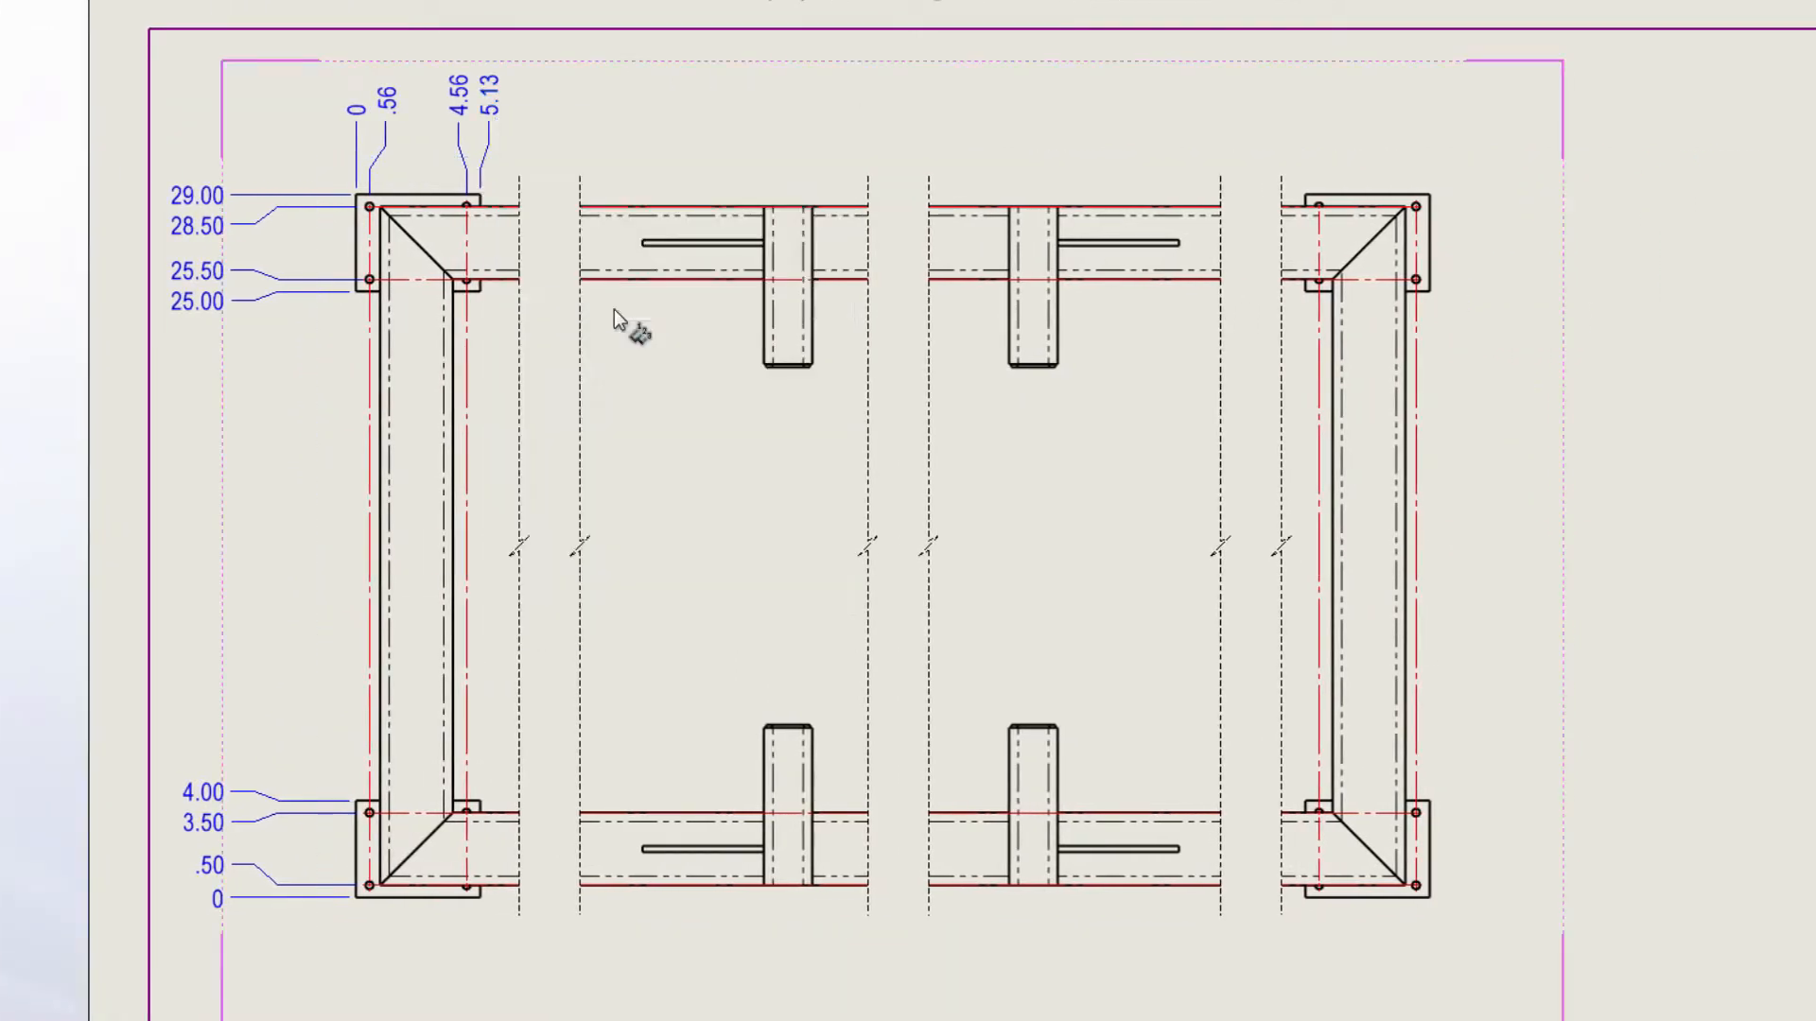
pyautogui.click(1305, 195)
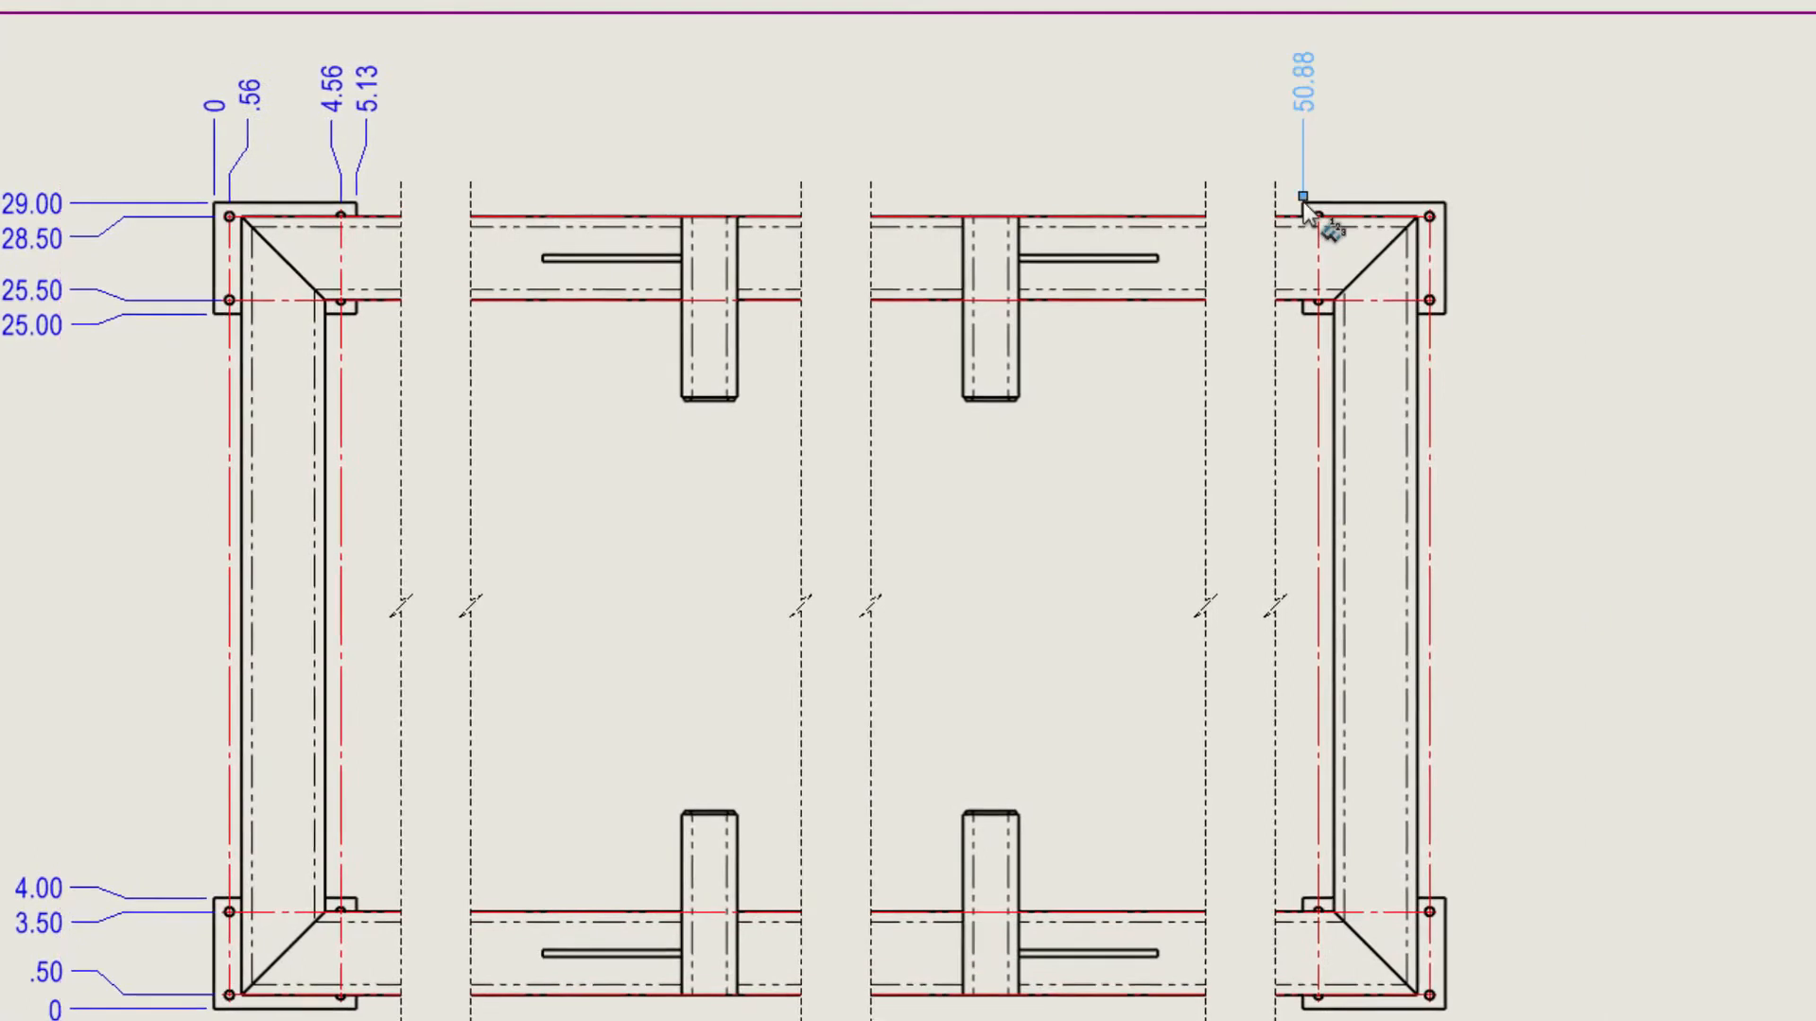
pyautogui.click(1317, 215)
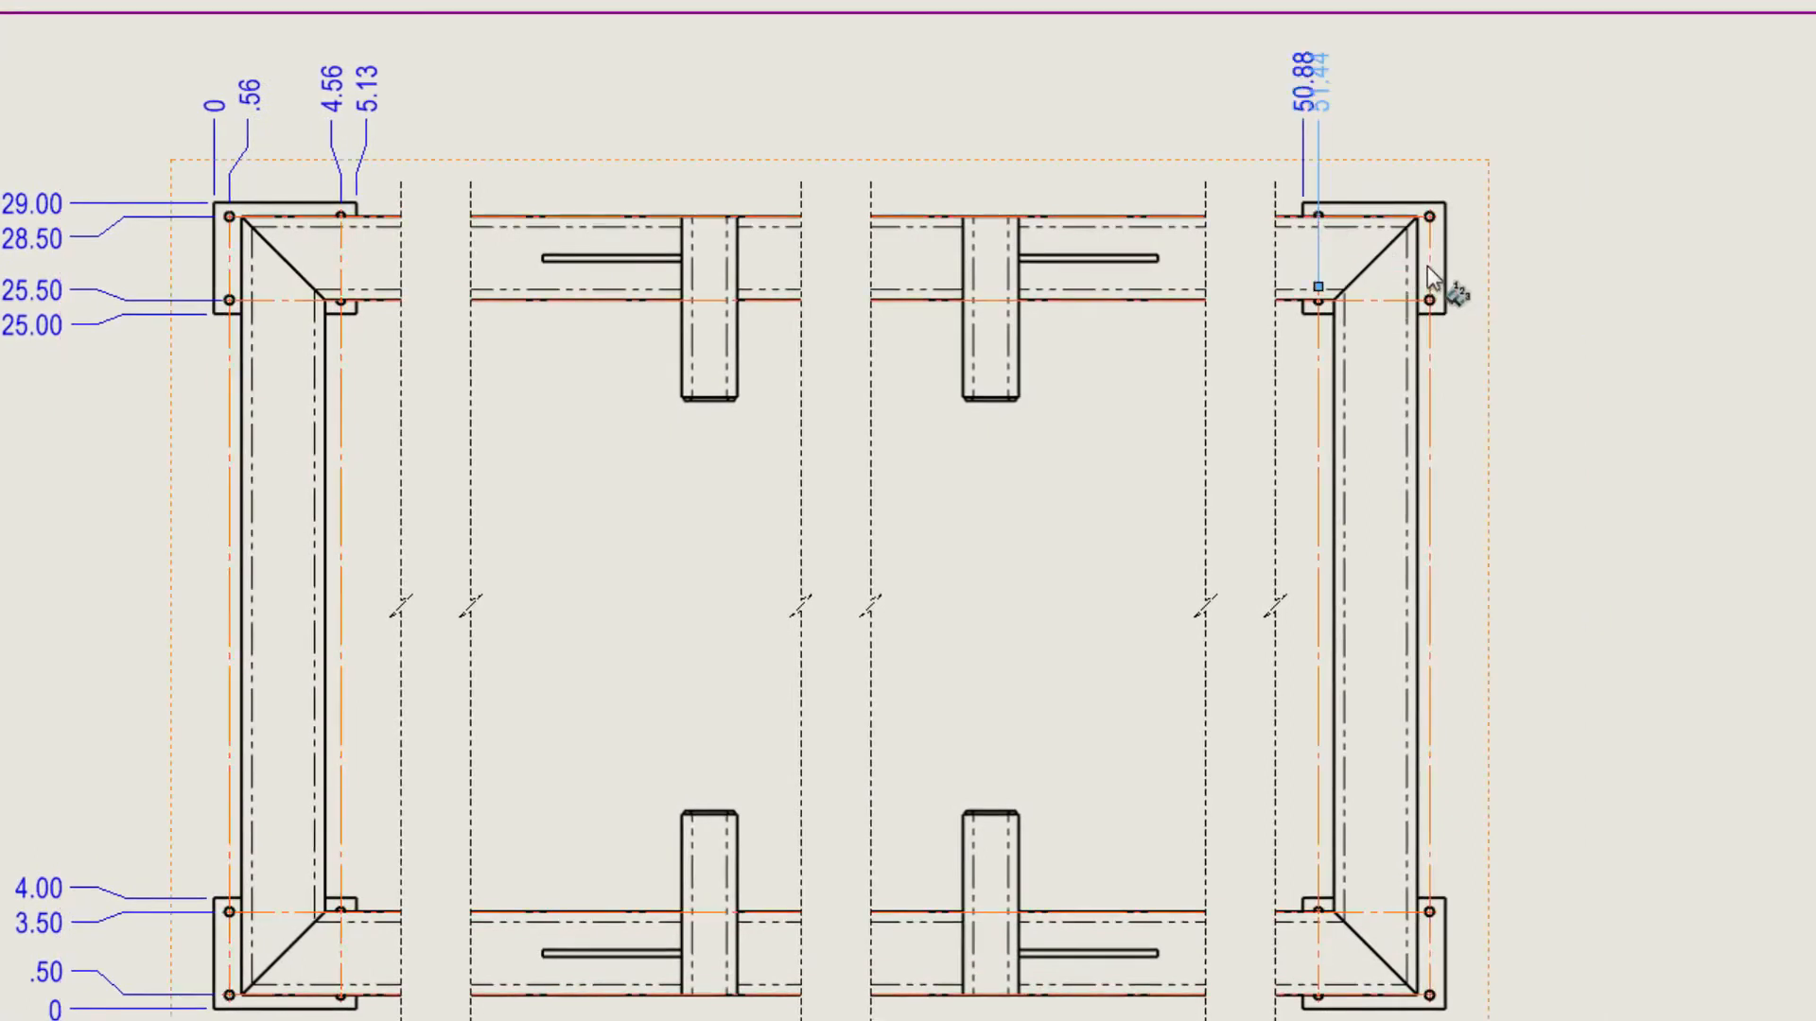
pyautogui.click(1447, 260)
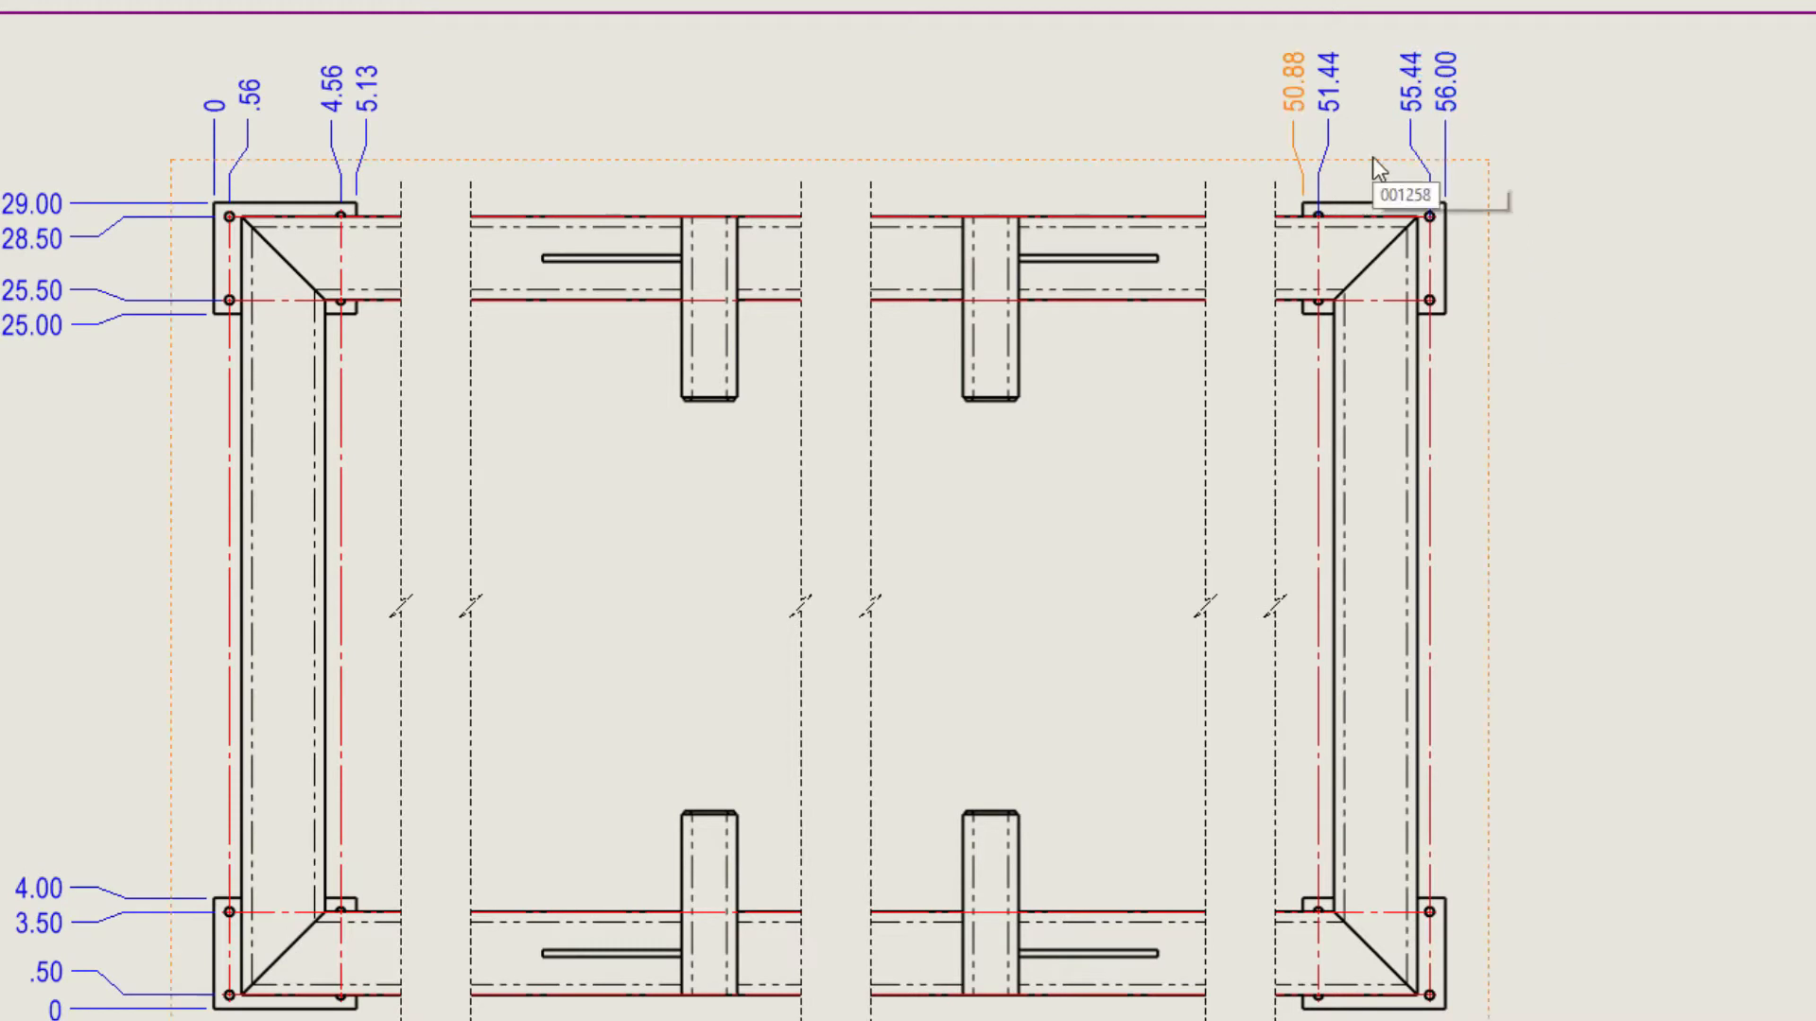
# Step: Create a detail view of the frame's lower-right corner using a circle about 7.87 in in diameter, placed beside the top view
pyautogui.moveTo(1711, 778); pyautogui.dragTo(1098, 406, button='middle')
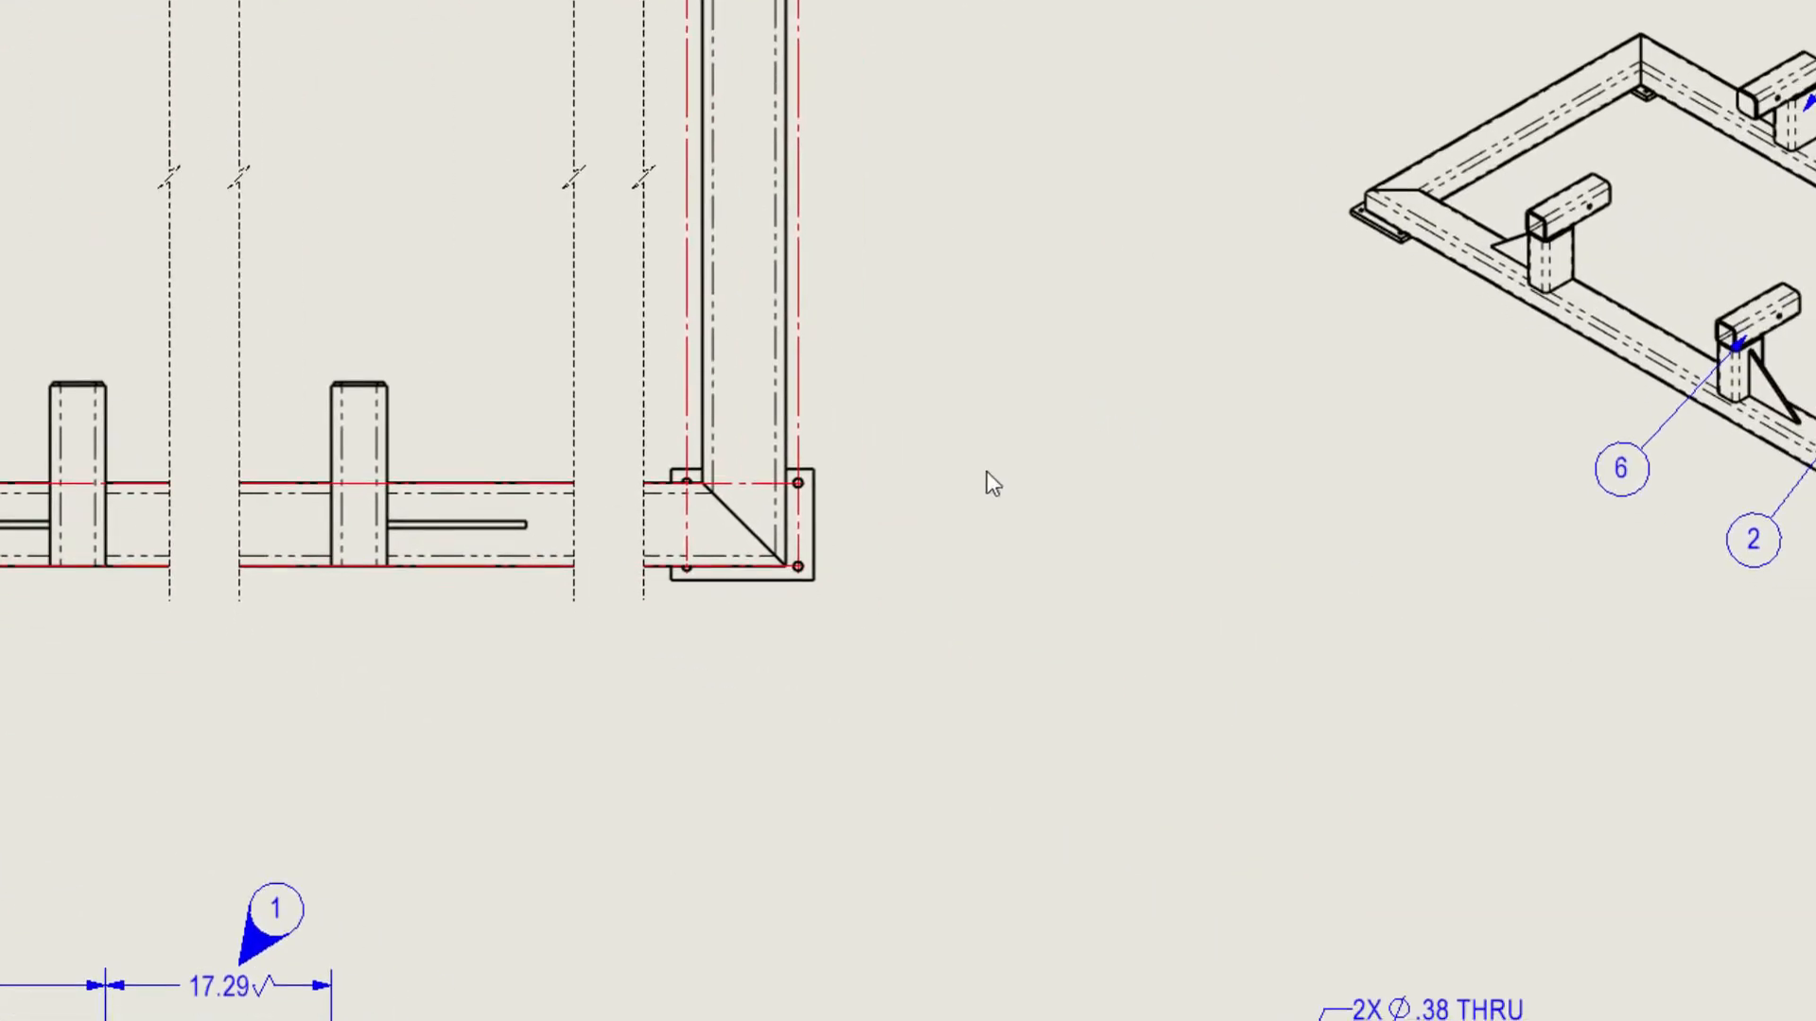
pyautogui.press('s')
pyautogui.click(1190, 498)
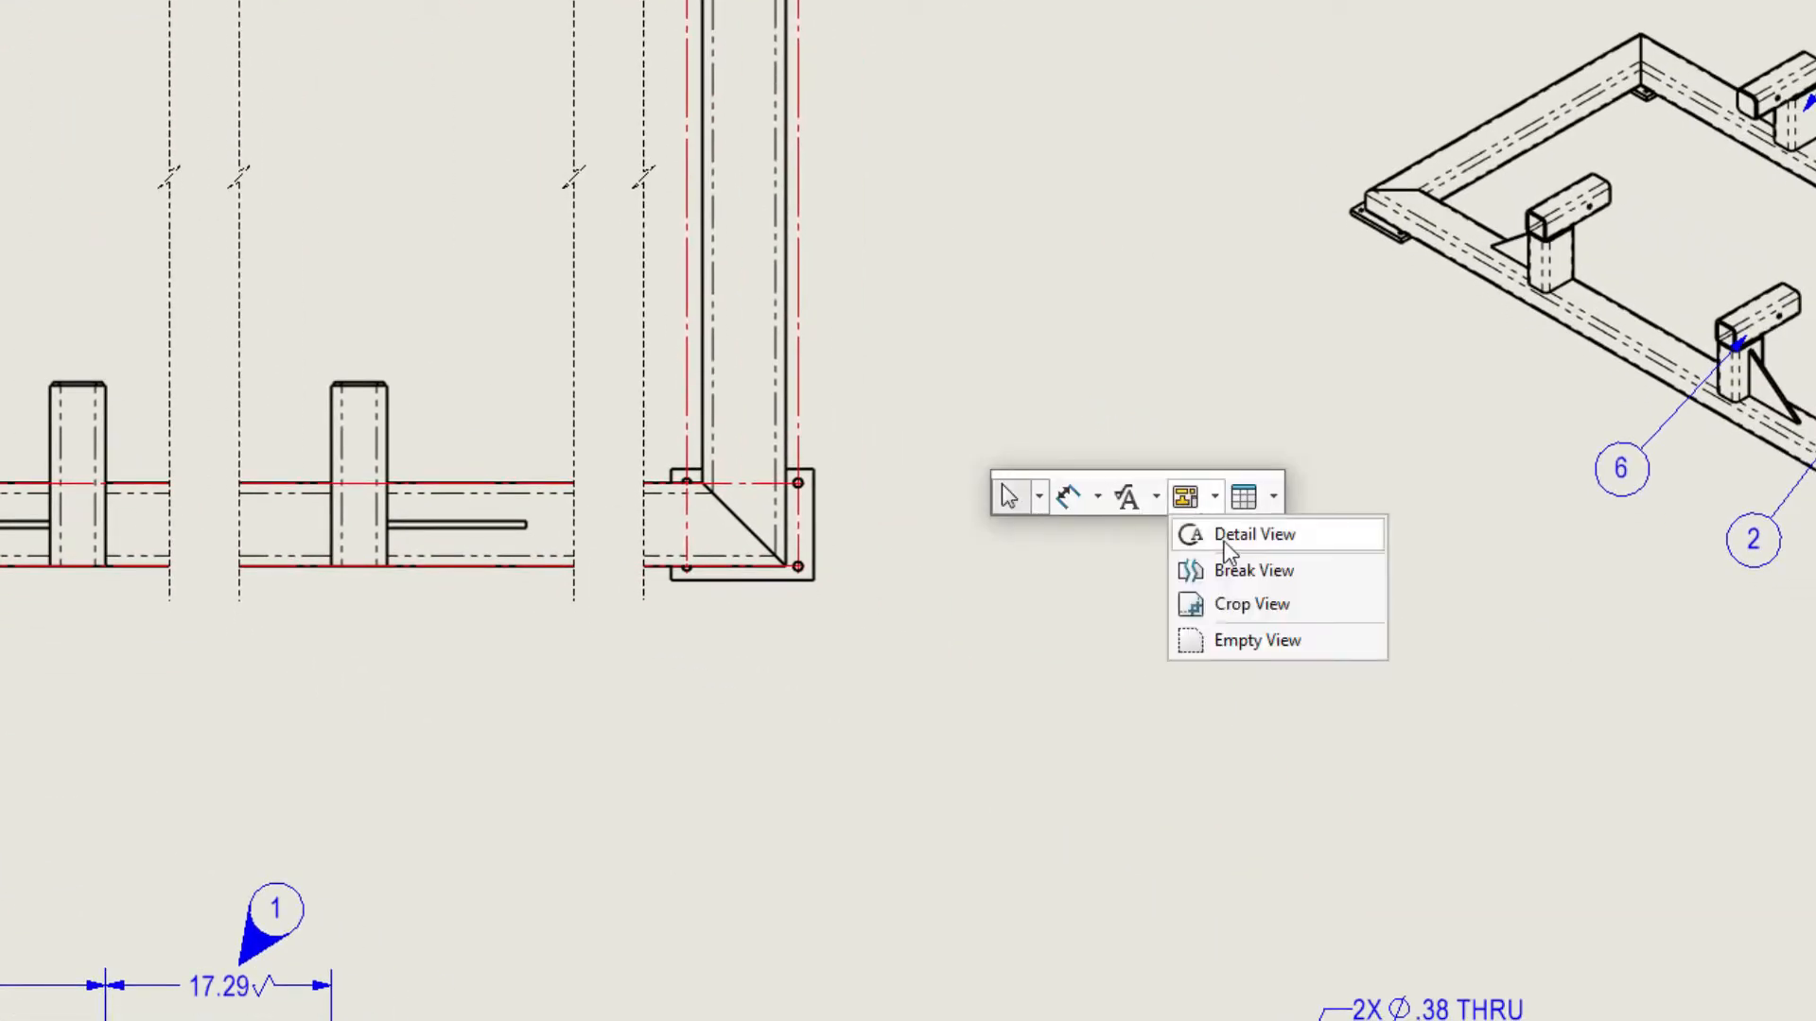
pyautogui.click(1220, 535)
pyautogui.click(742, 526)
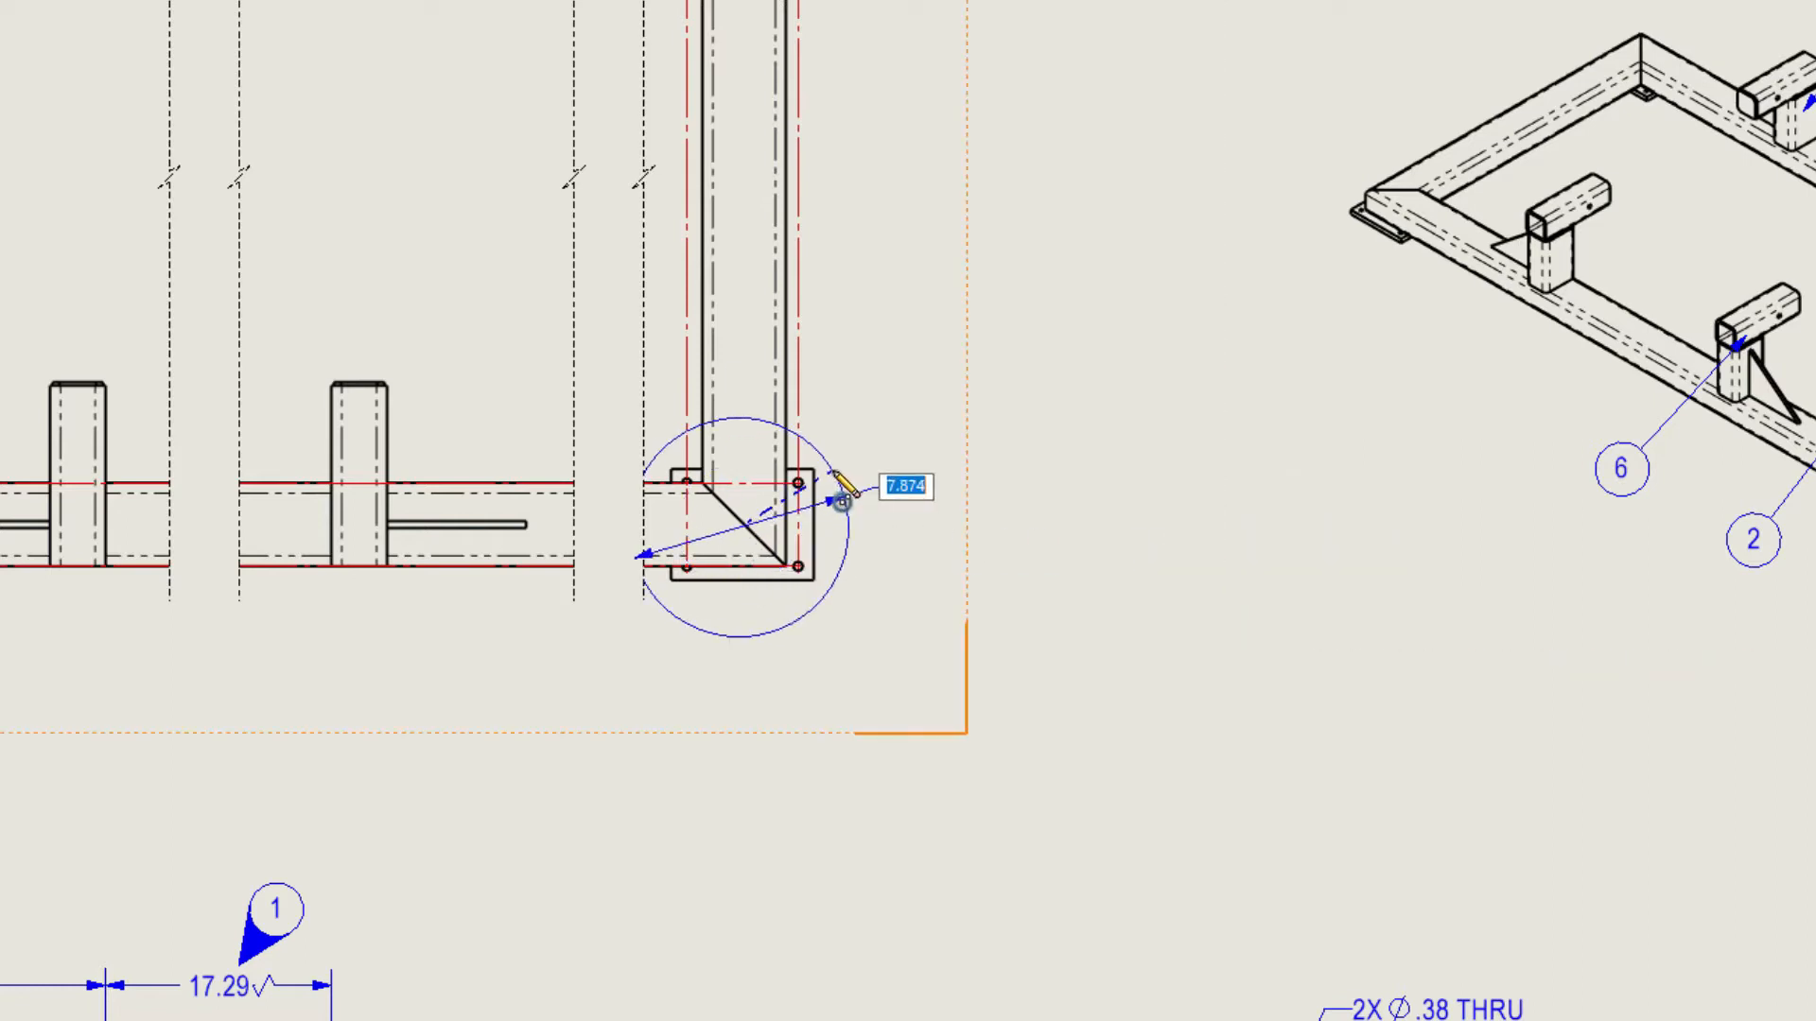
pyautogui.click(842, 502)
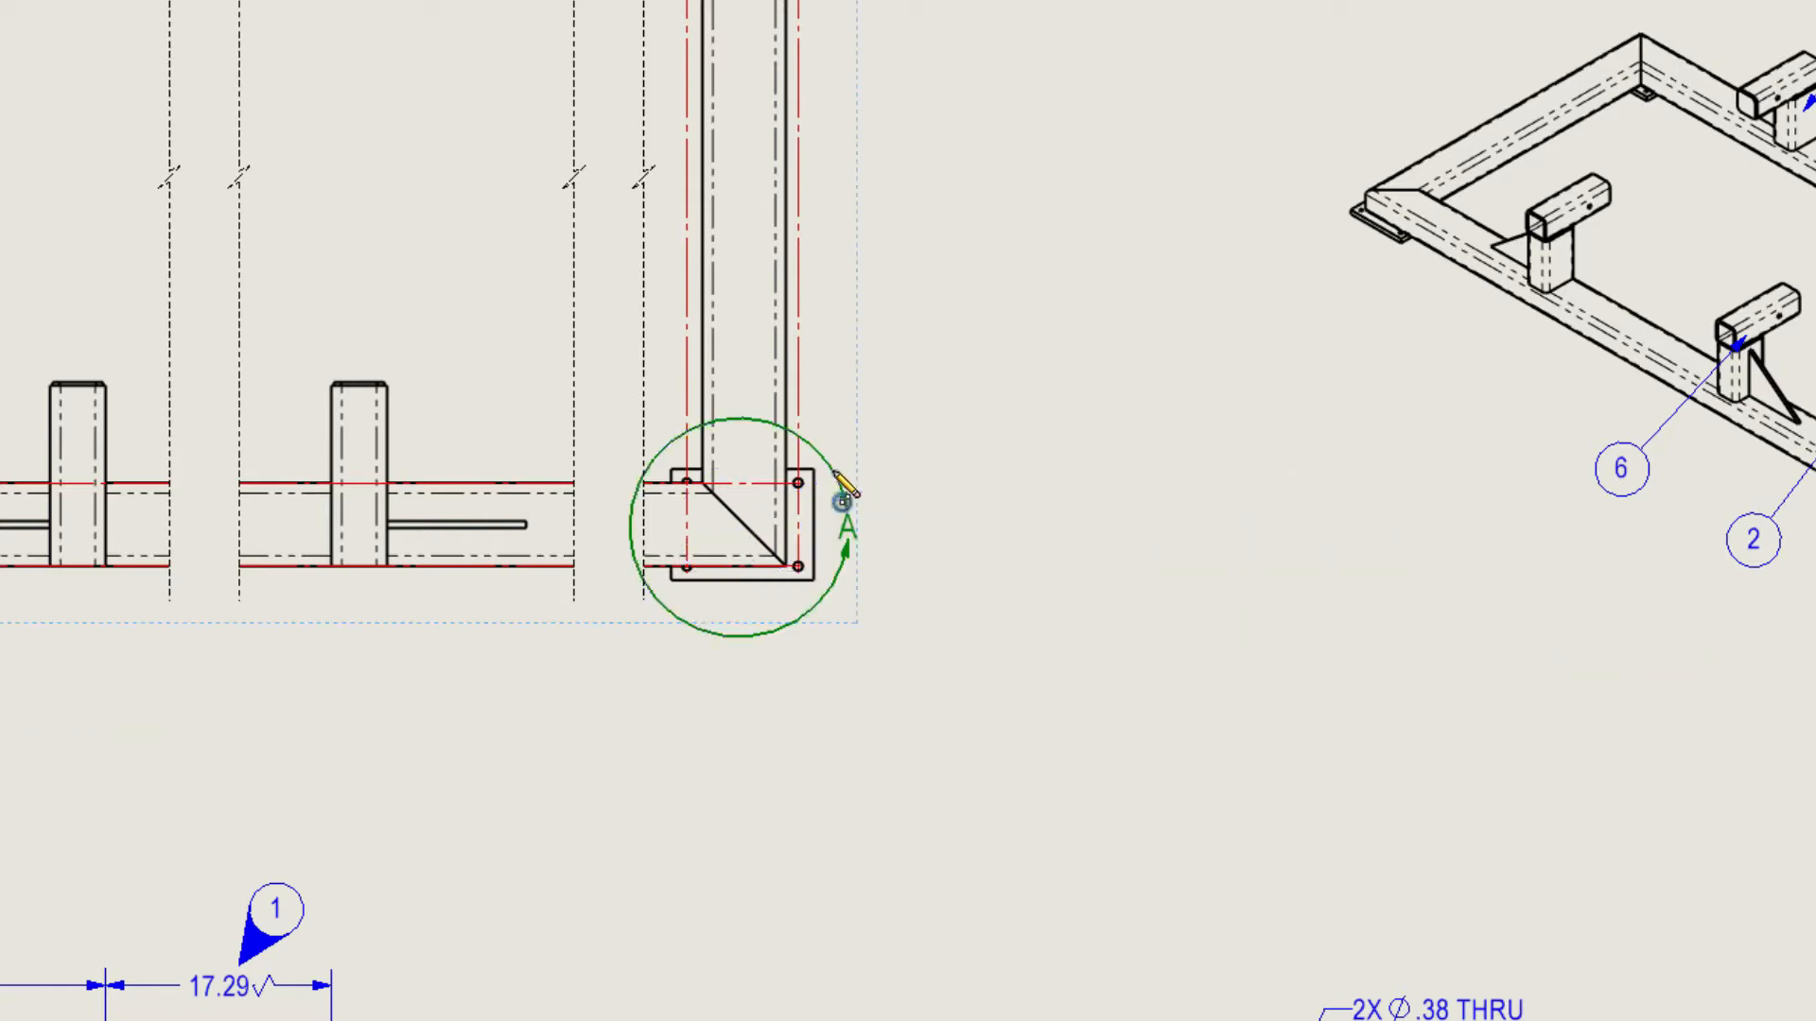
pyautogui.click(1121, 565)
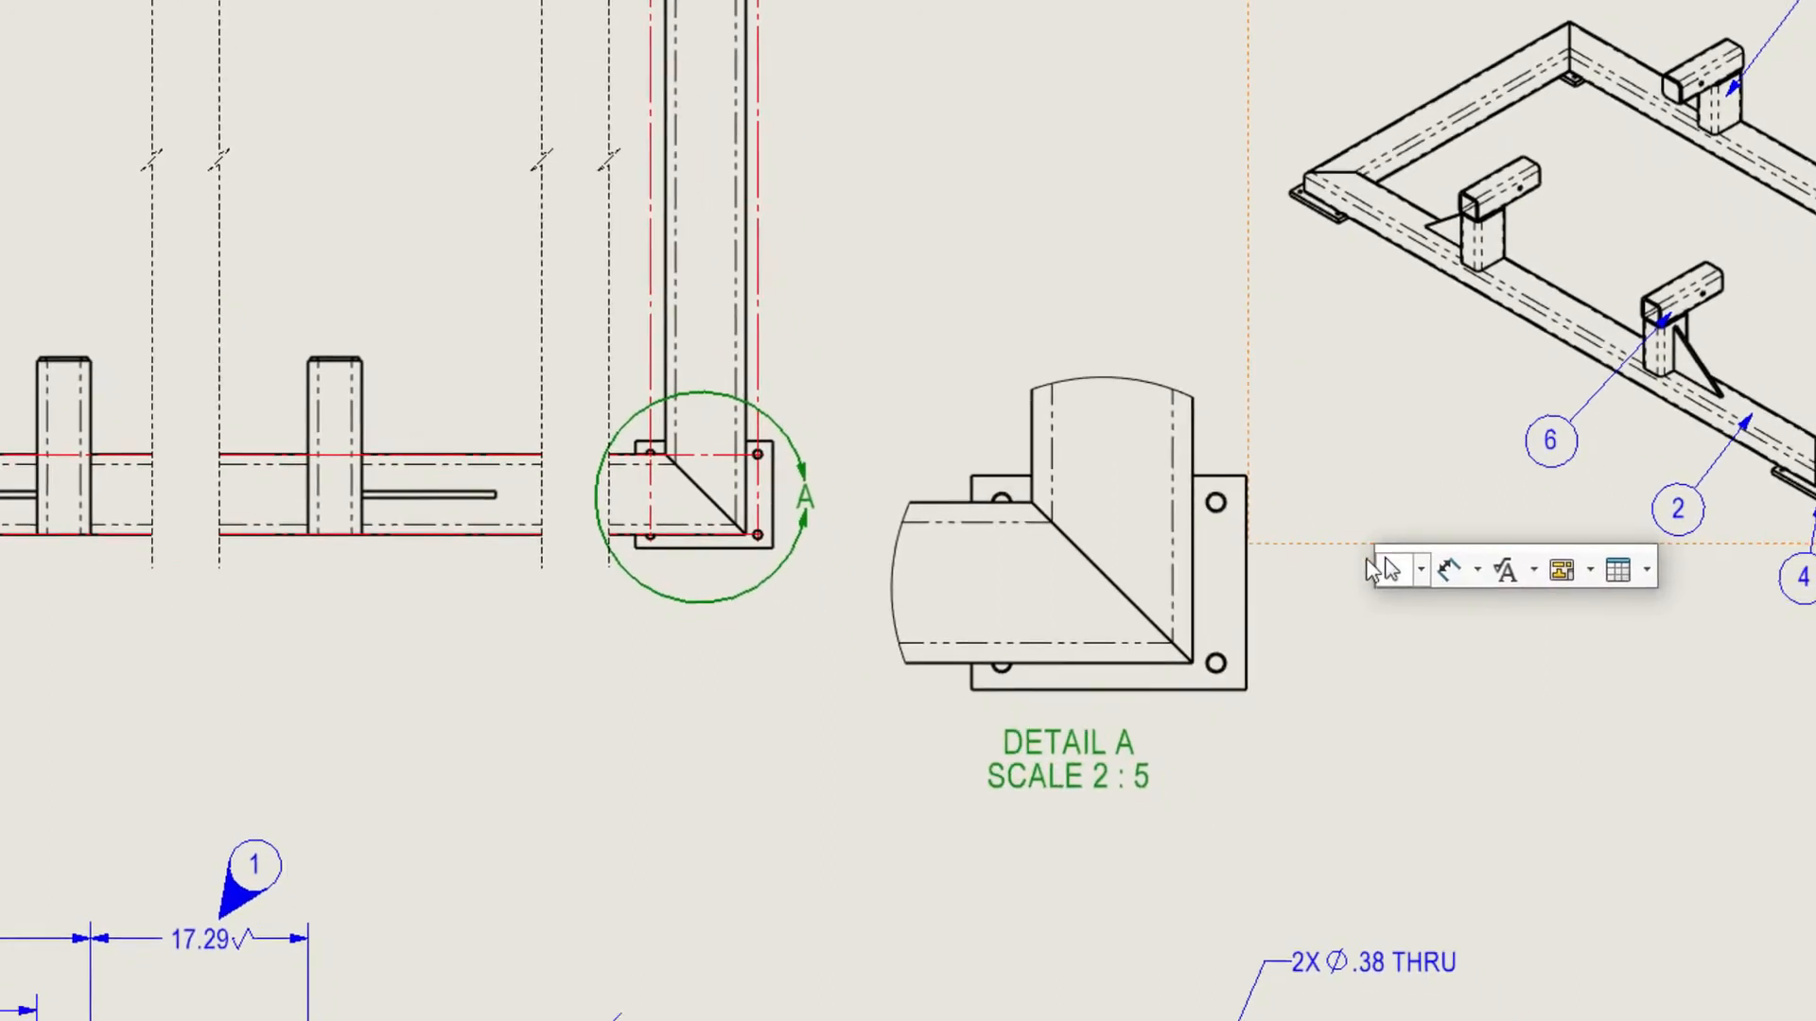
# Step: Add a hole callout to the lower-right plate hole in Detail A, placed below and beside the view
pyautogui.click(1441, 526)
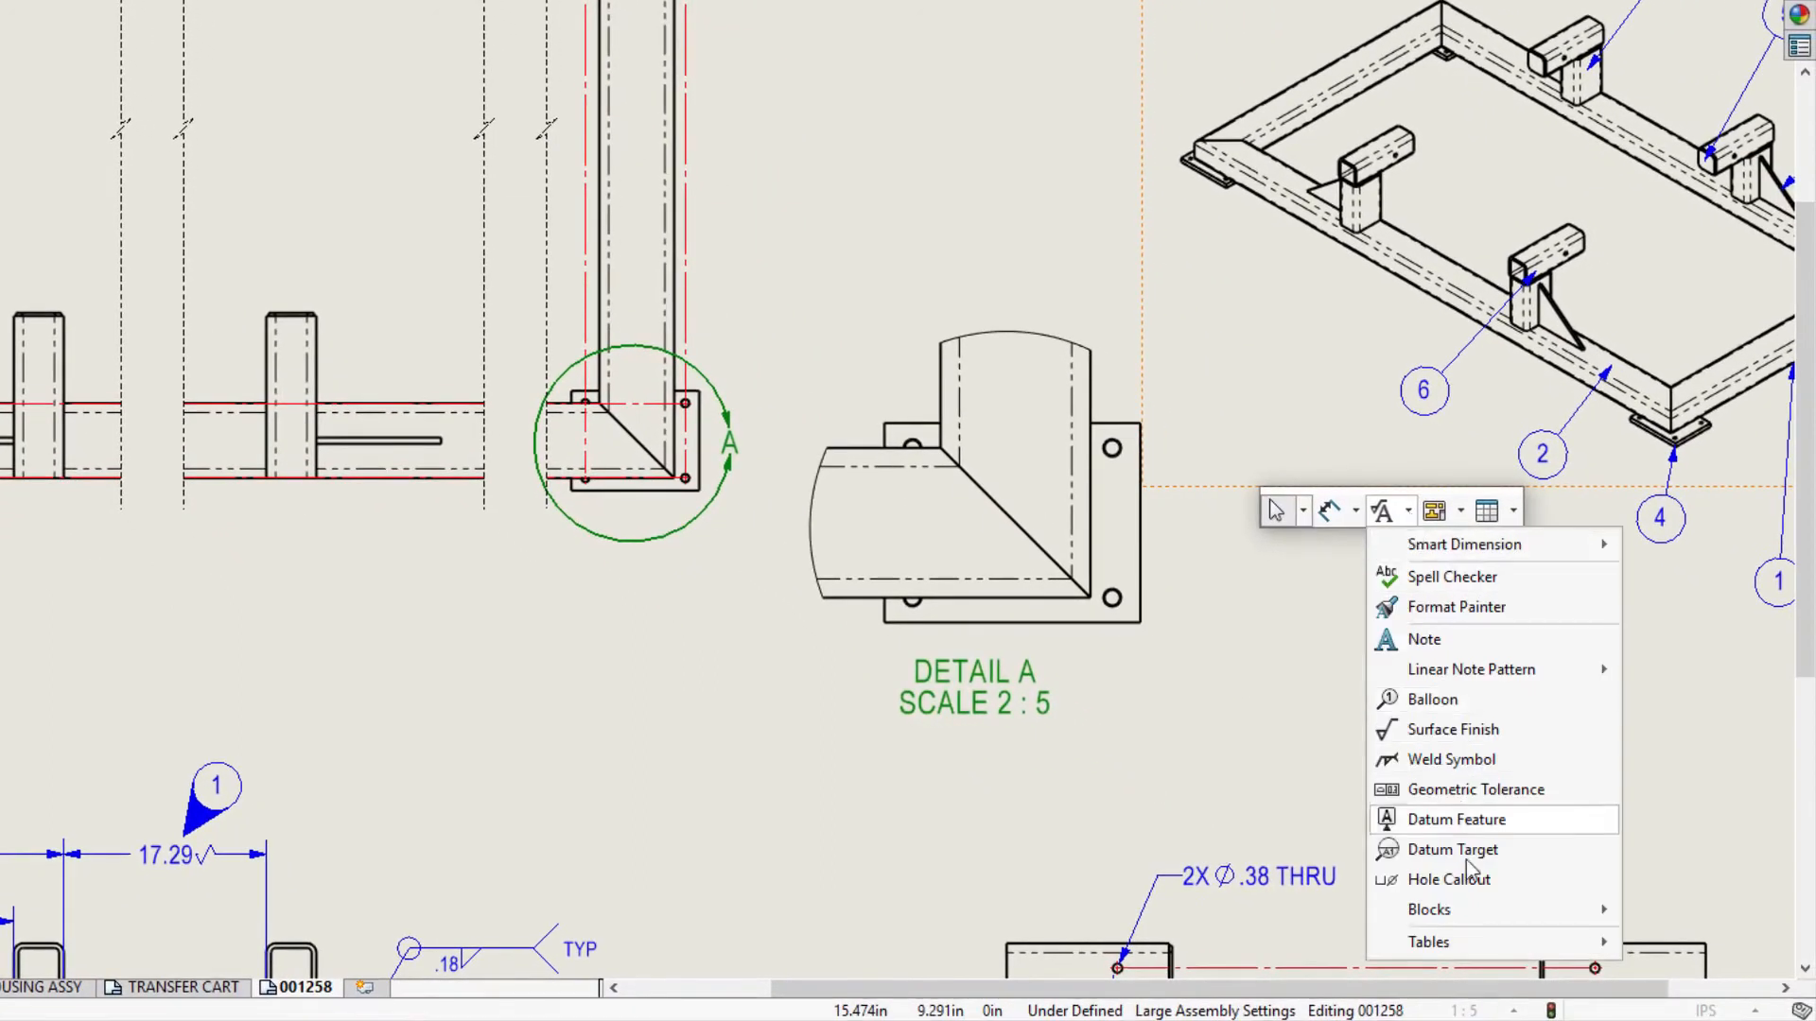
pyautogui.click(1472, 889)
pyautogui.click(1113, 608)
pyautogui.click(1331, 684)
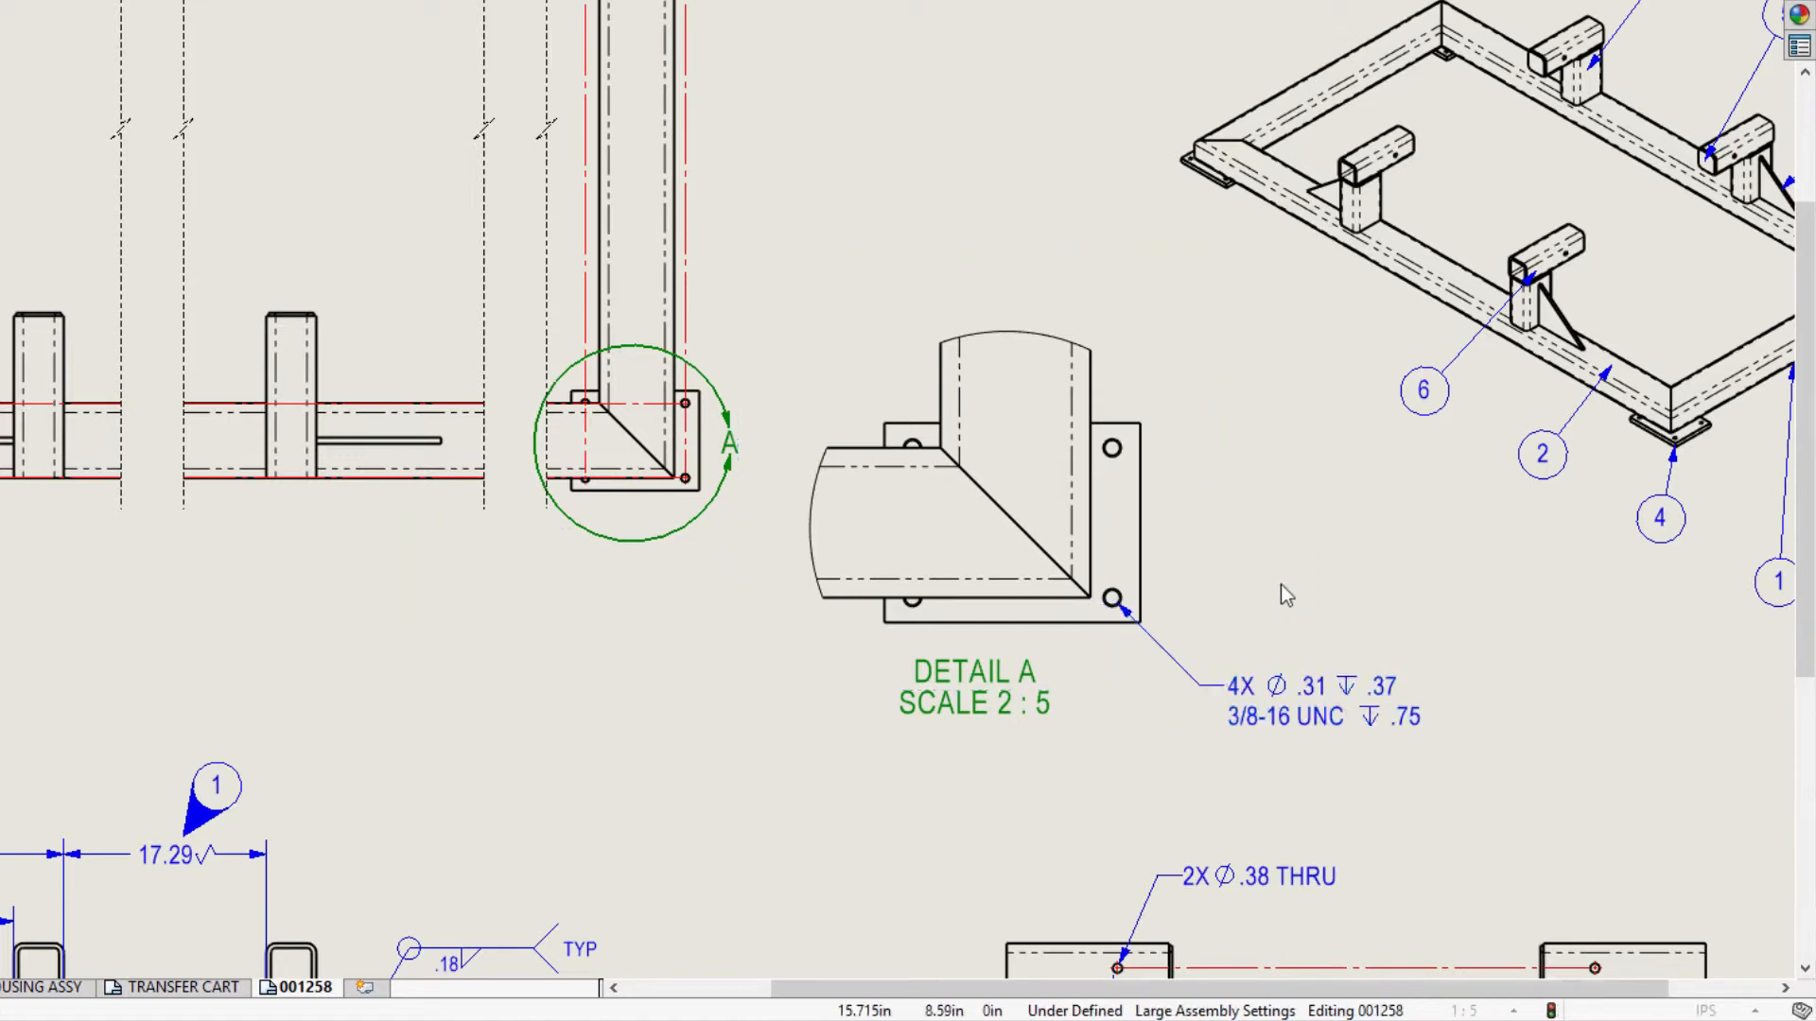
# Step: Dimension the frame's overall height and length in Detail A, and move the view label below the horizontal dimension
pyautogui.click(1090, 416)
pyautogui.click(1227, 466)
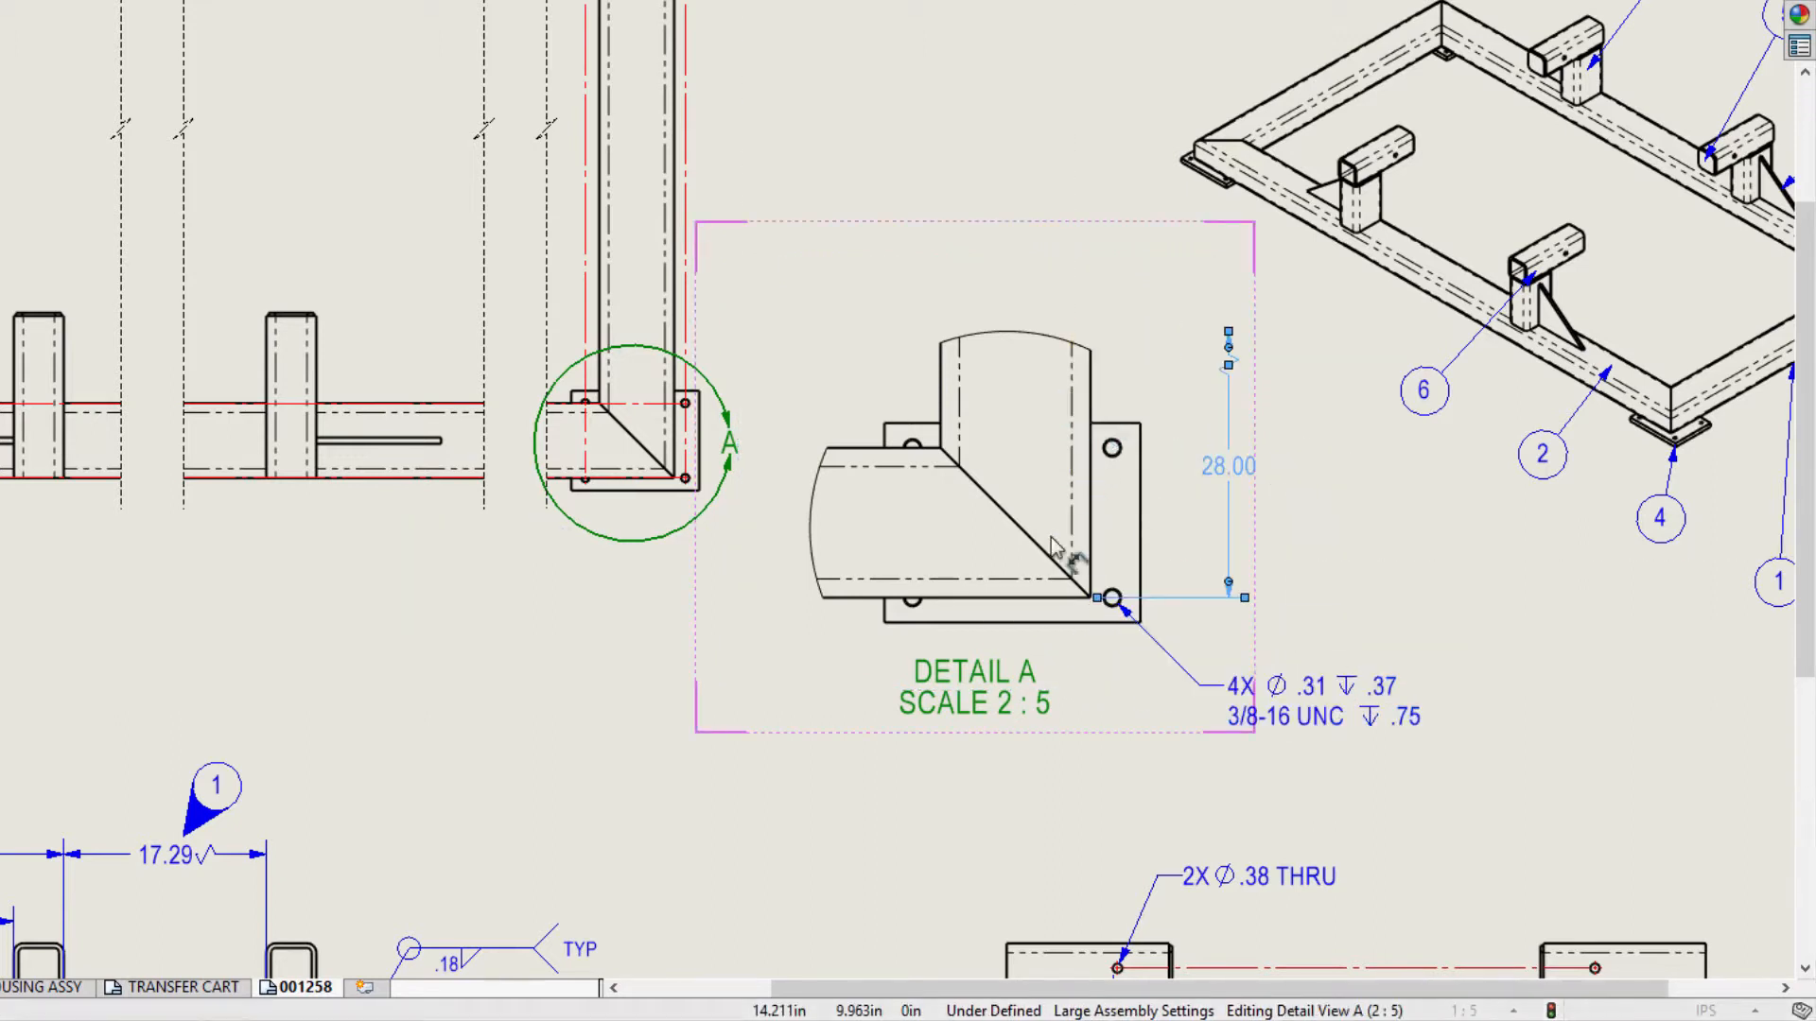
pyautogui.click(991, 598)
pyautogui.press('Escape')
pyautogui.moveTo(986, 676); pyautogui.dragTo(924, 764)
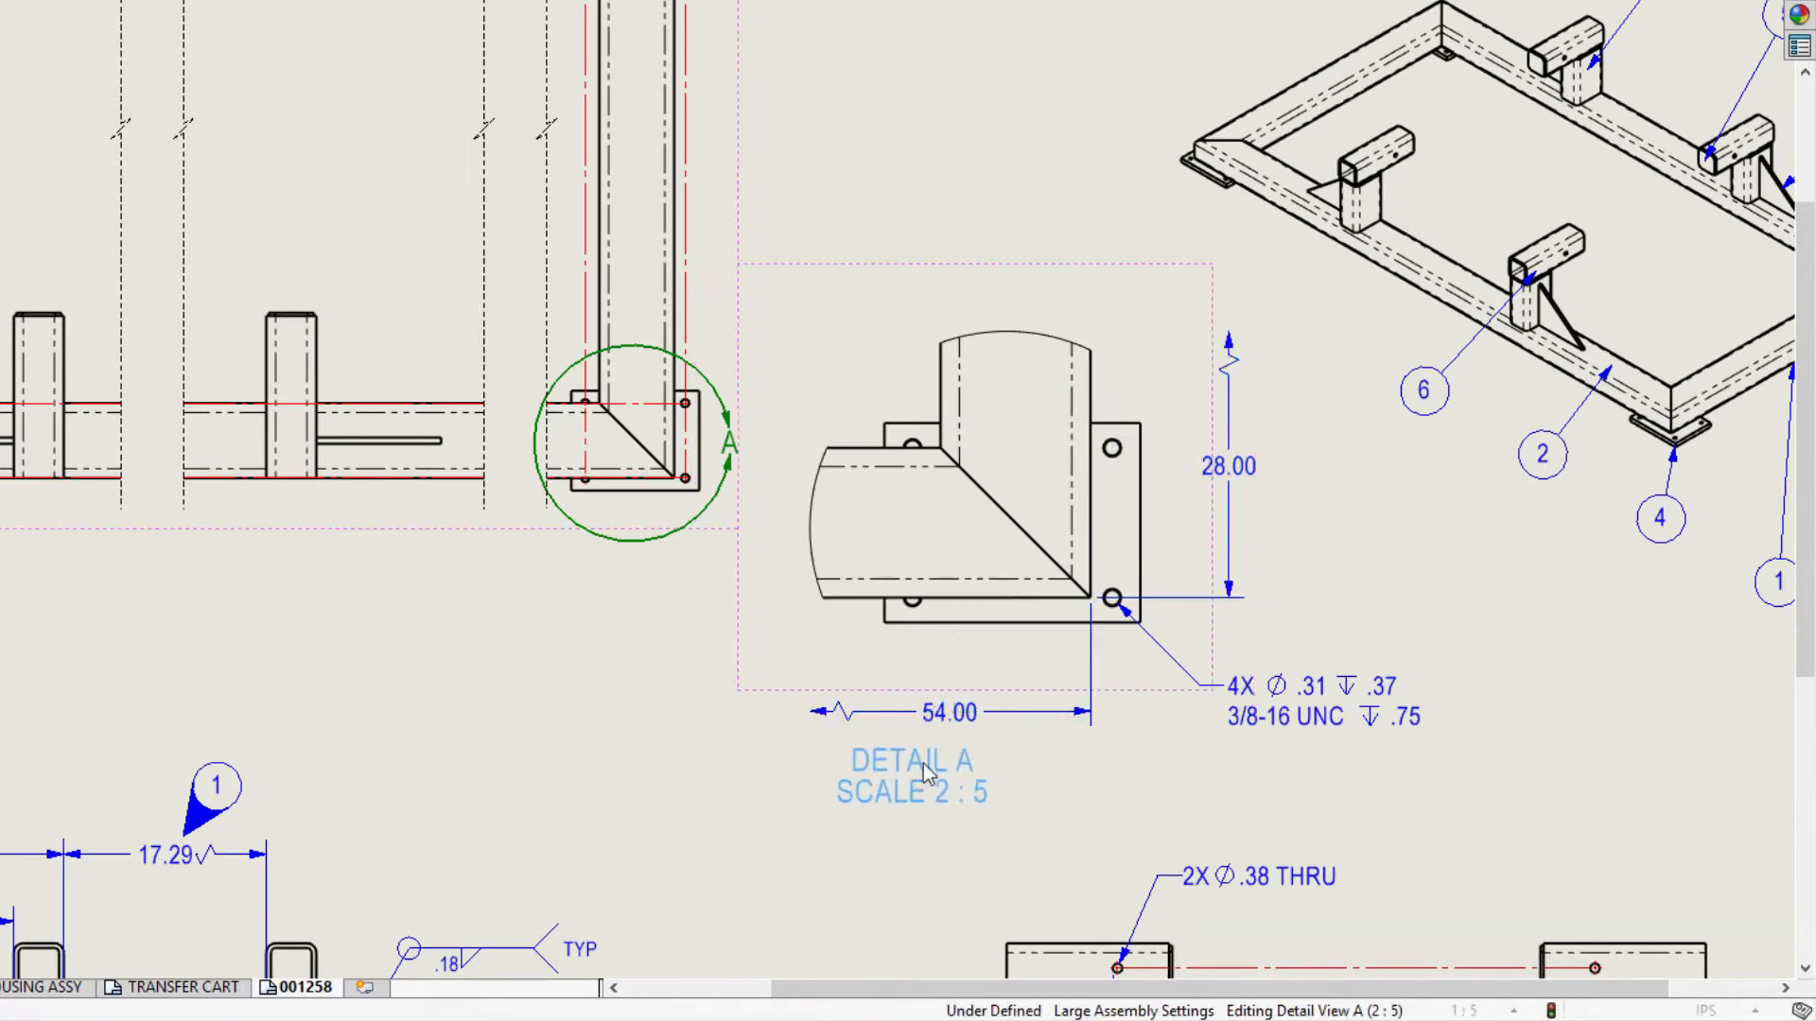
# Step: Give the hole-to-hole dimension in the end view a symmetric tolerance of 0.010 in and three-decimal precision
pyautogui.moveTo(1406, 855)
pyautogui.mouseDown(button='middle')
pyautogui.moveTo(1337, 637)
pyautogui.moveTo(1124, 210)
pyautogui.mouseUp(button='middle')
pyautogui.click(979, 591)
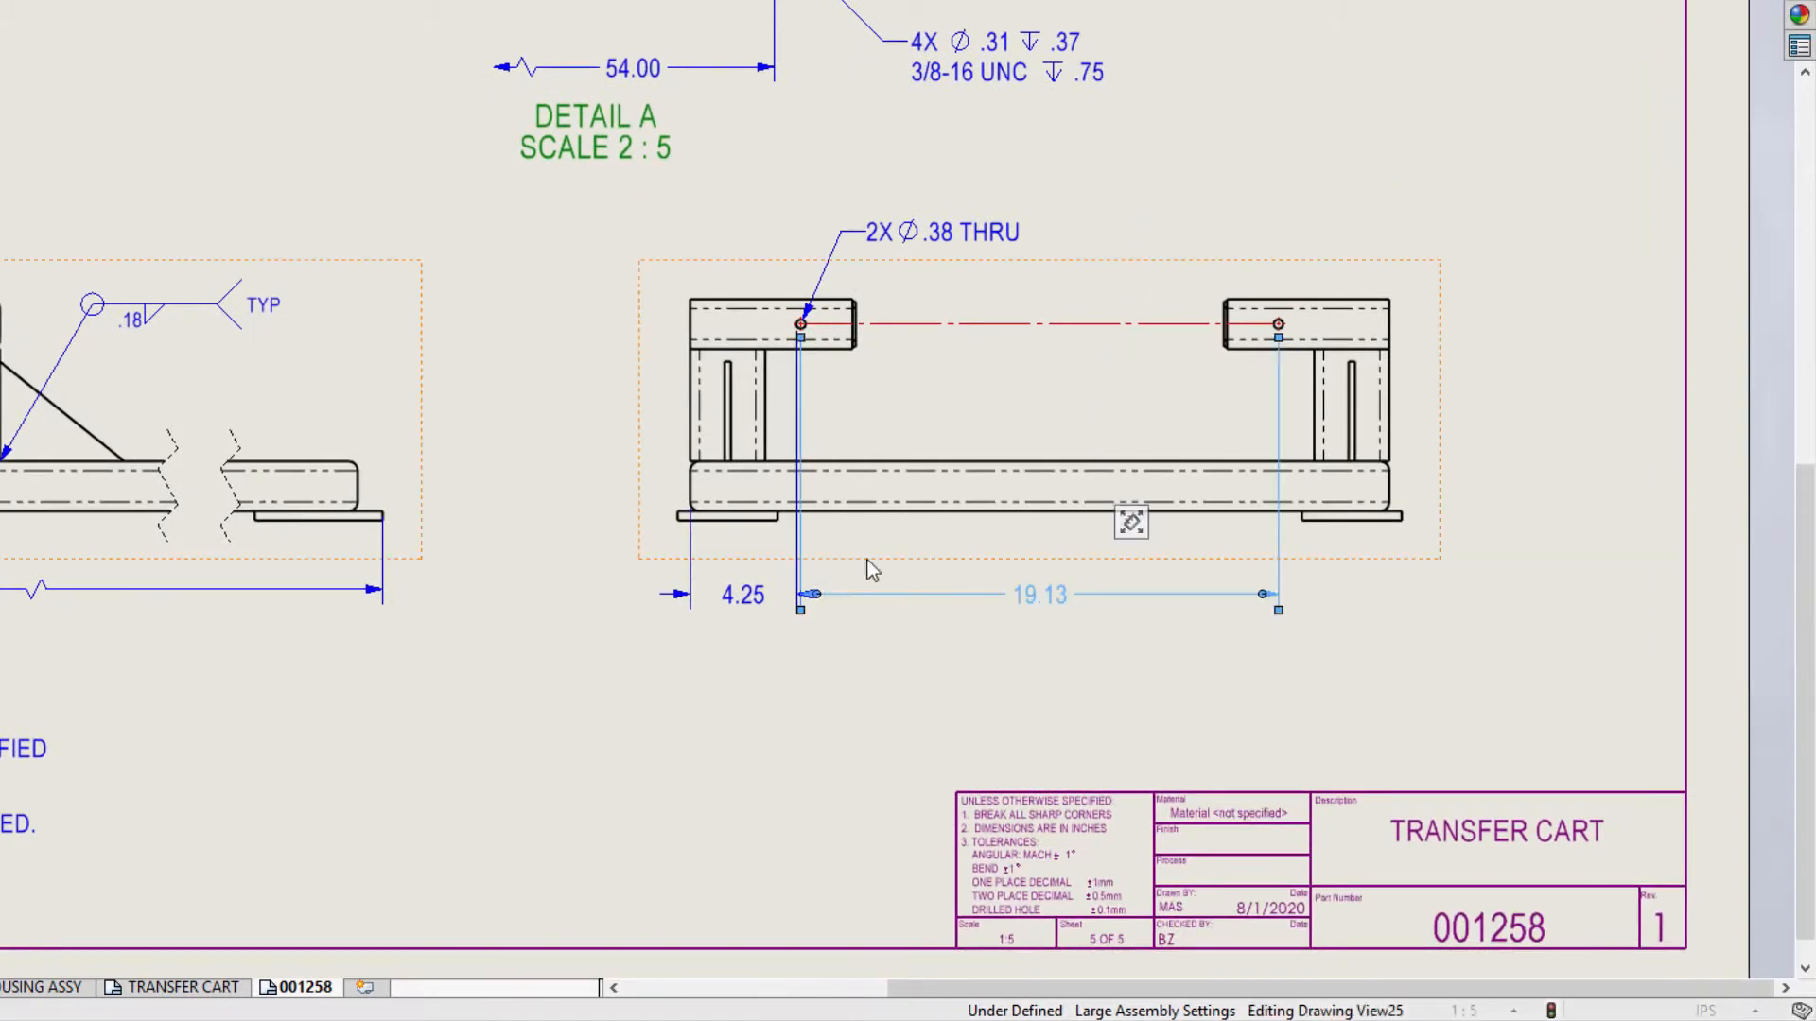
pyautogui.click(150, 331)
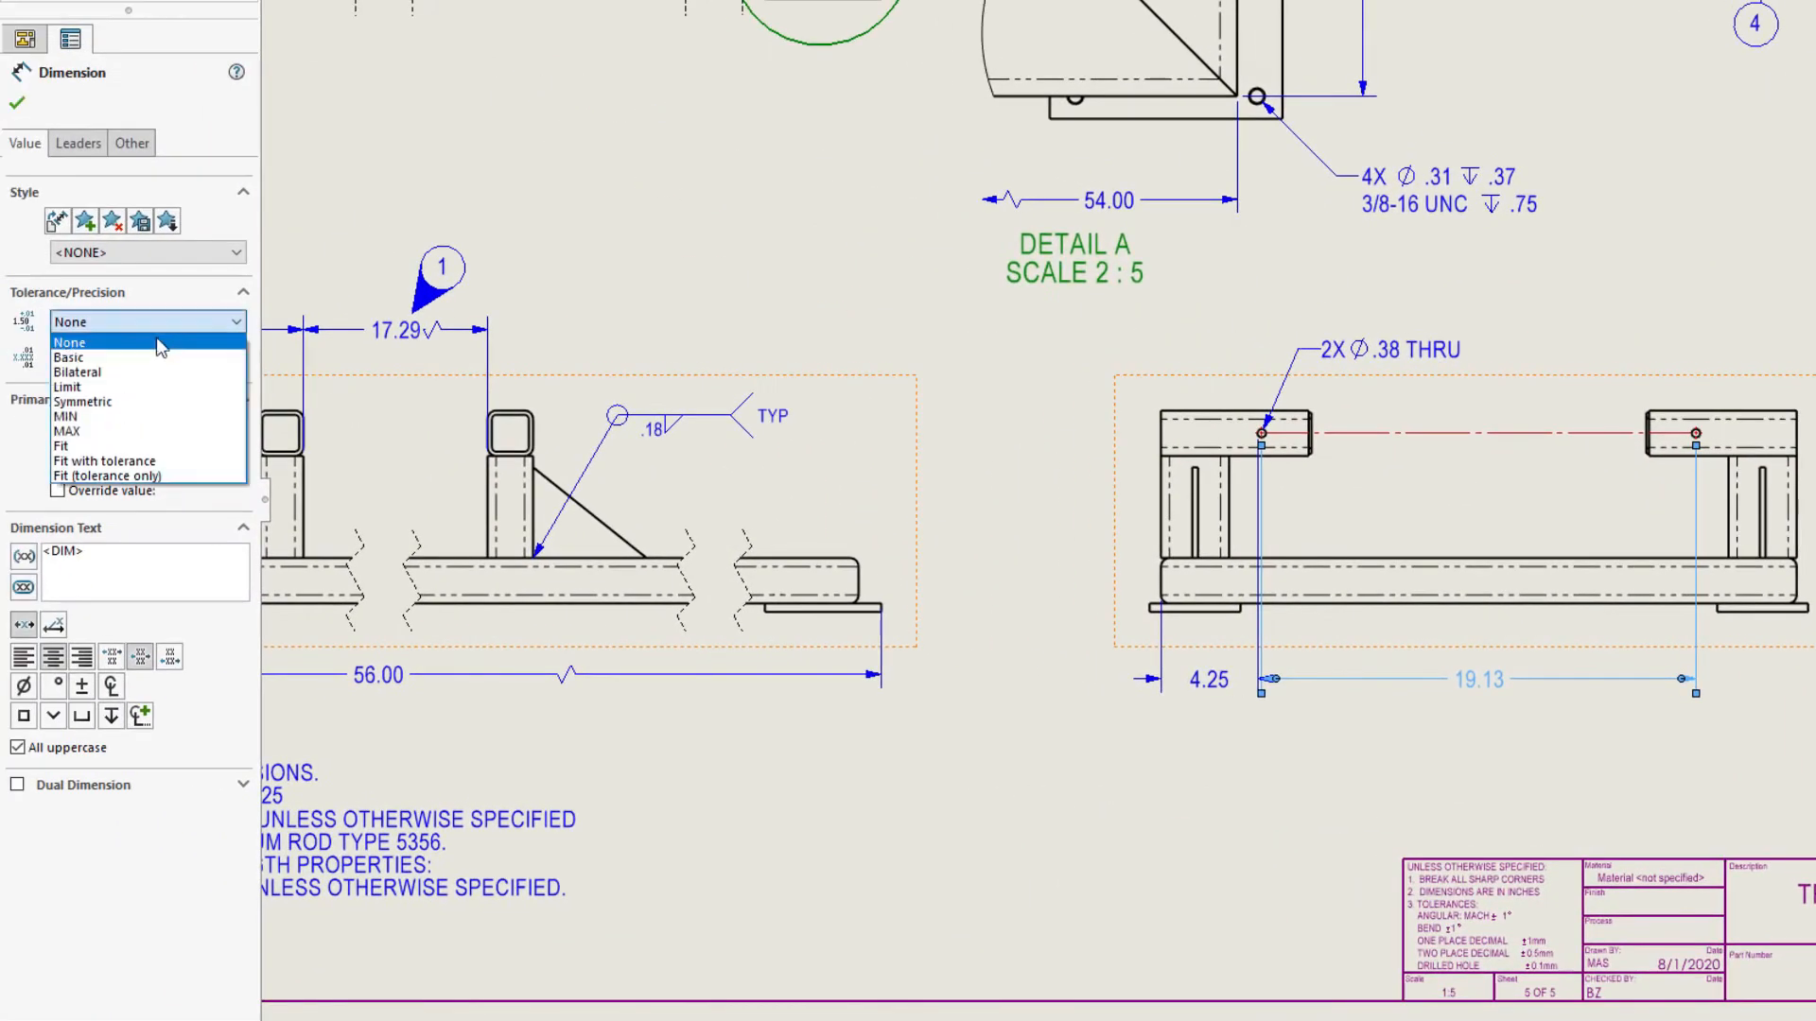
pyautogui.click(149, 392)
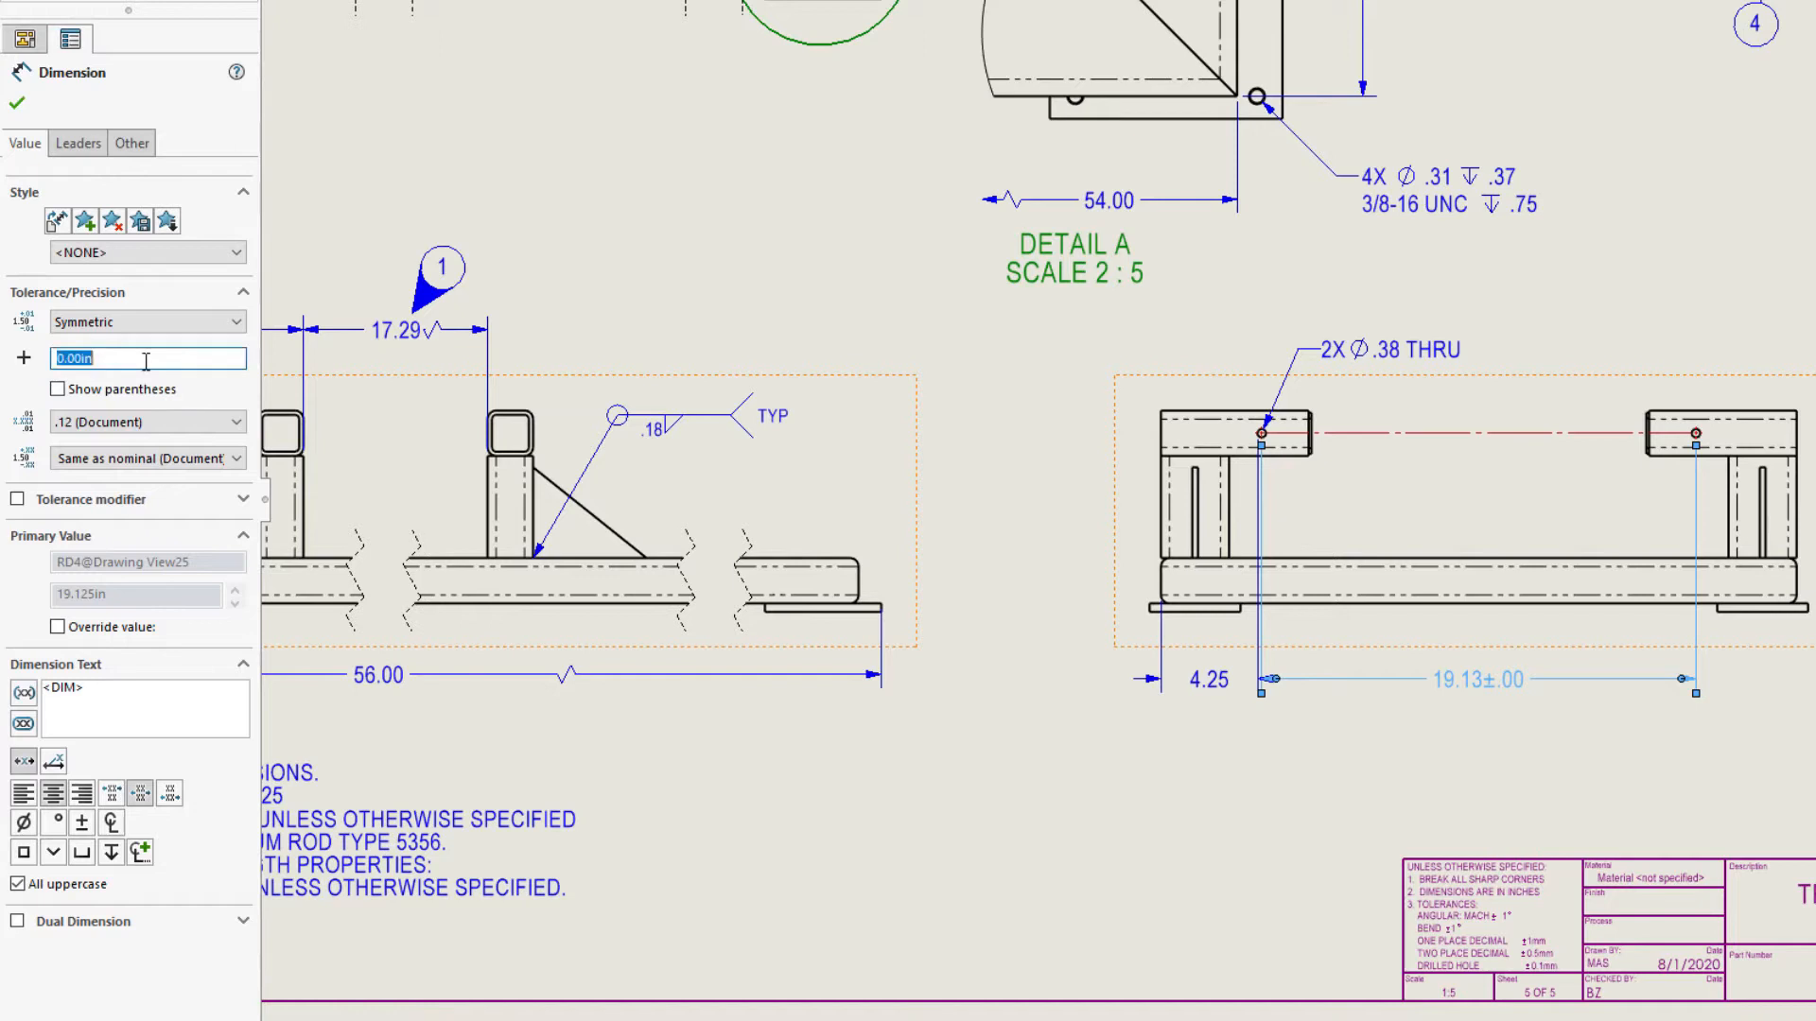
pyautogui.click(147, 422)
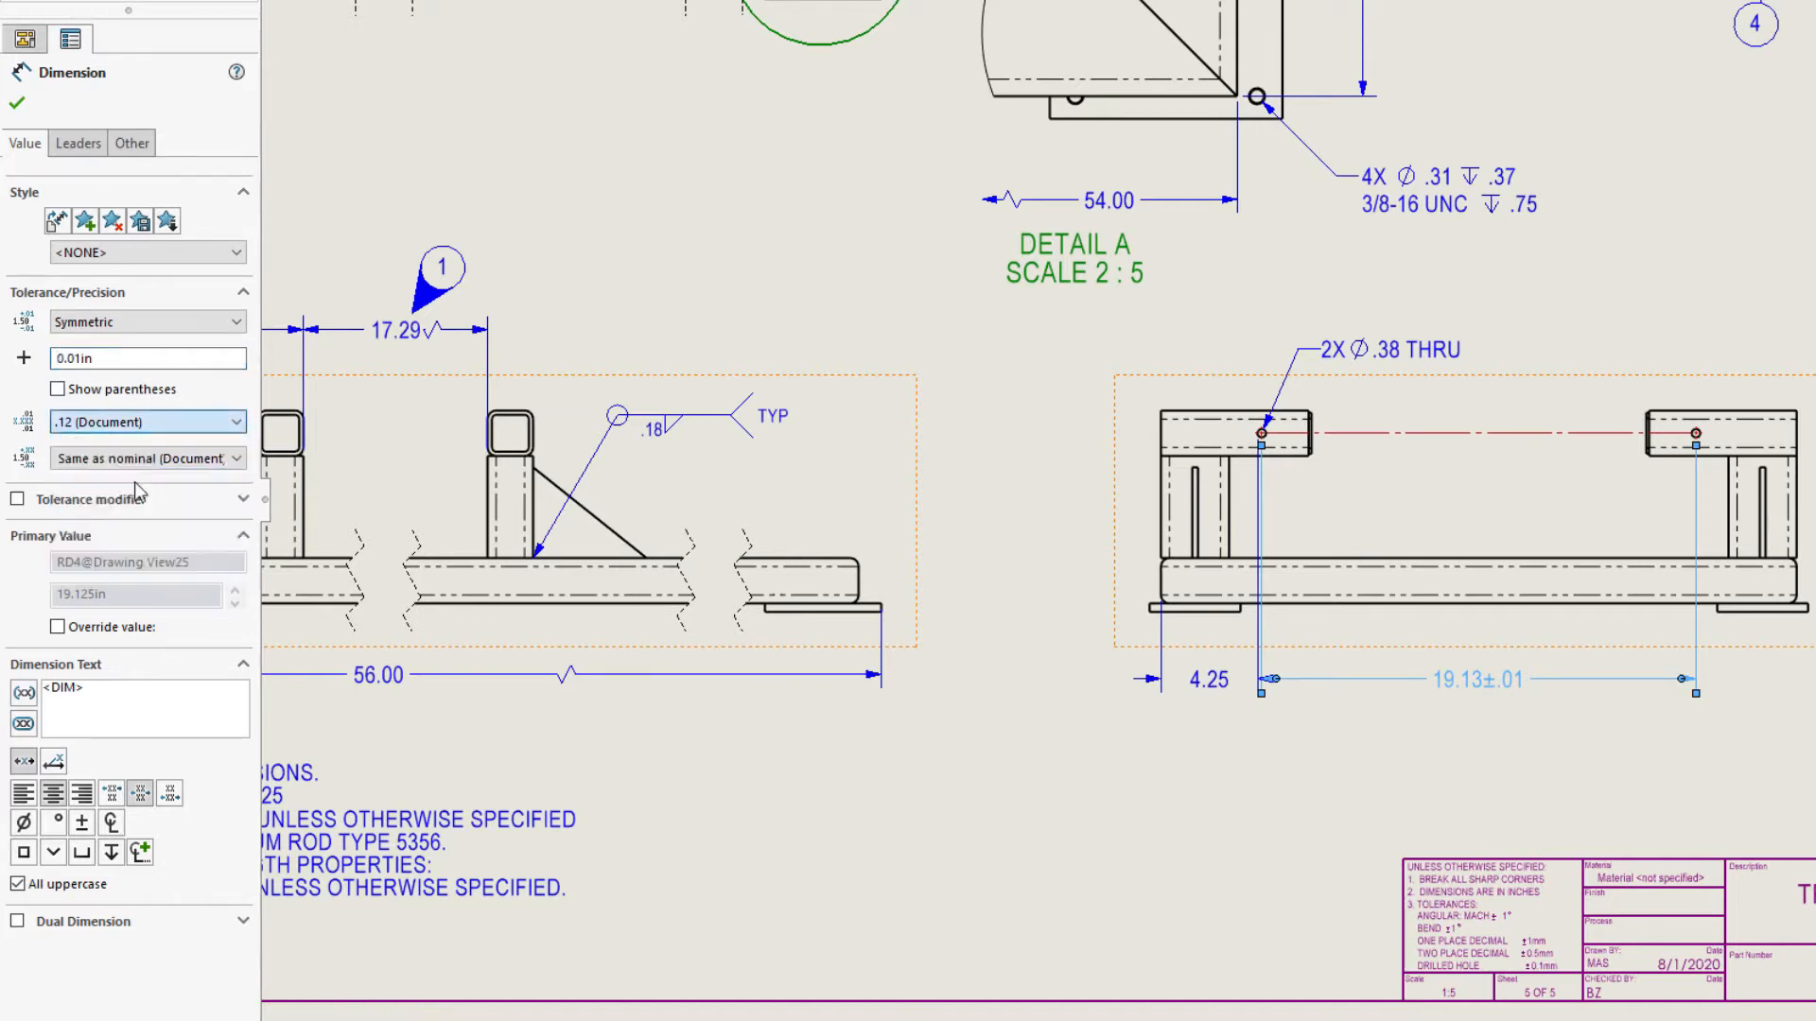
pyautogui.click(139, 487)
pyautogui.press('Escape')
# Step: Change the first arc condition of the edge-to-hole dimension in the end view to Center
pyautogui.click(1201, 687)
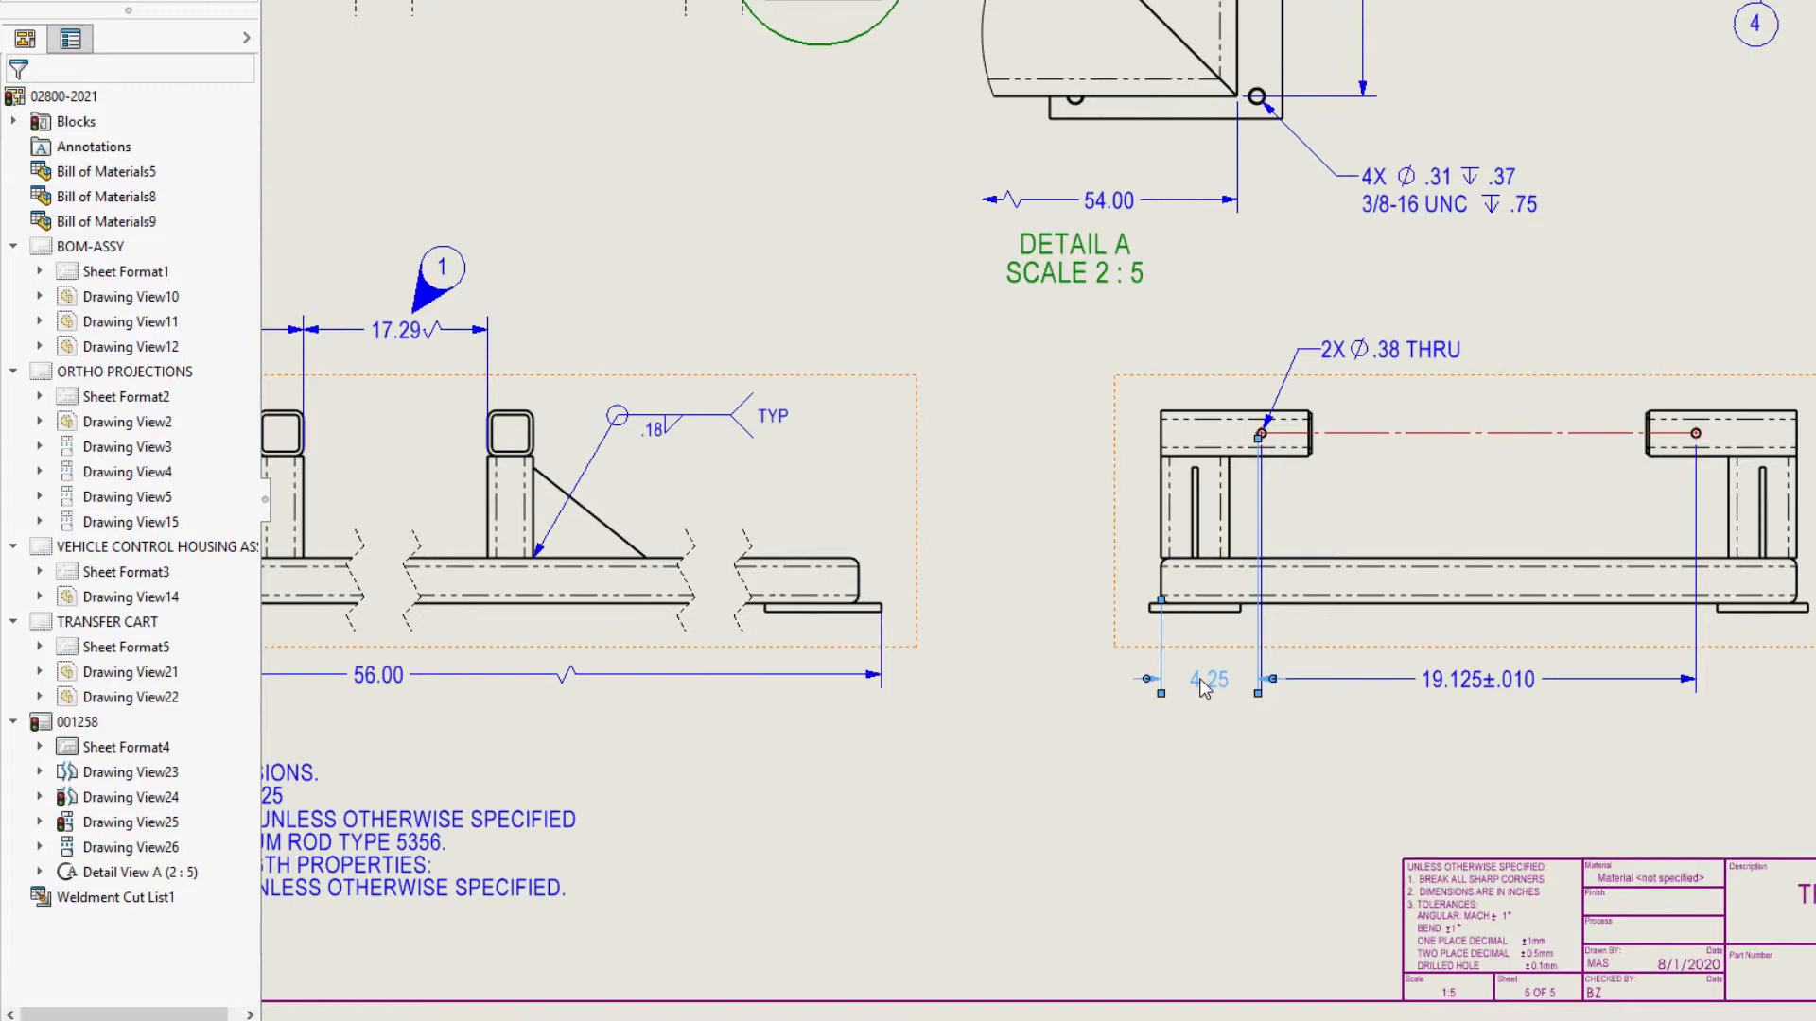
pyautogui.click(1201, 687)
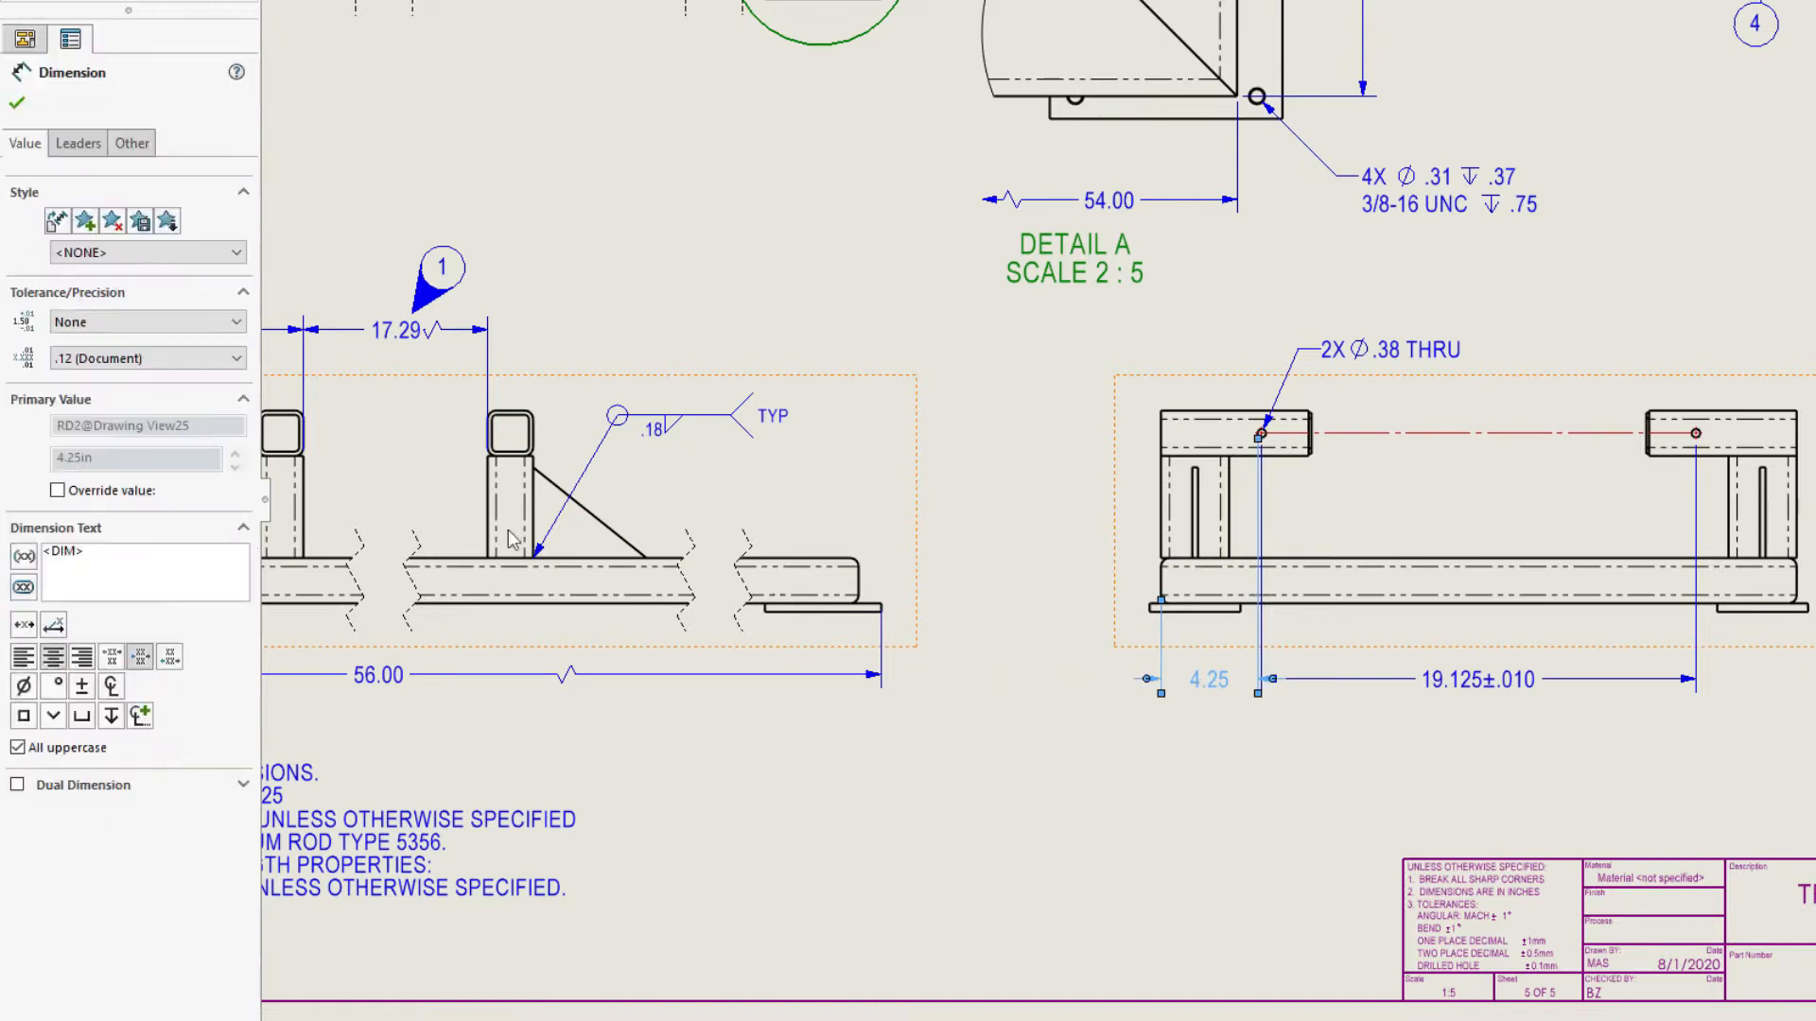
pyautogui.click(78, 149)
pyautogui.click(133, 149)
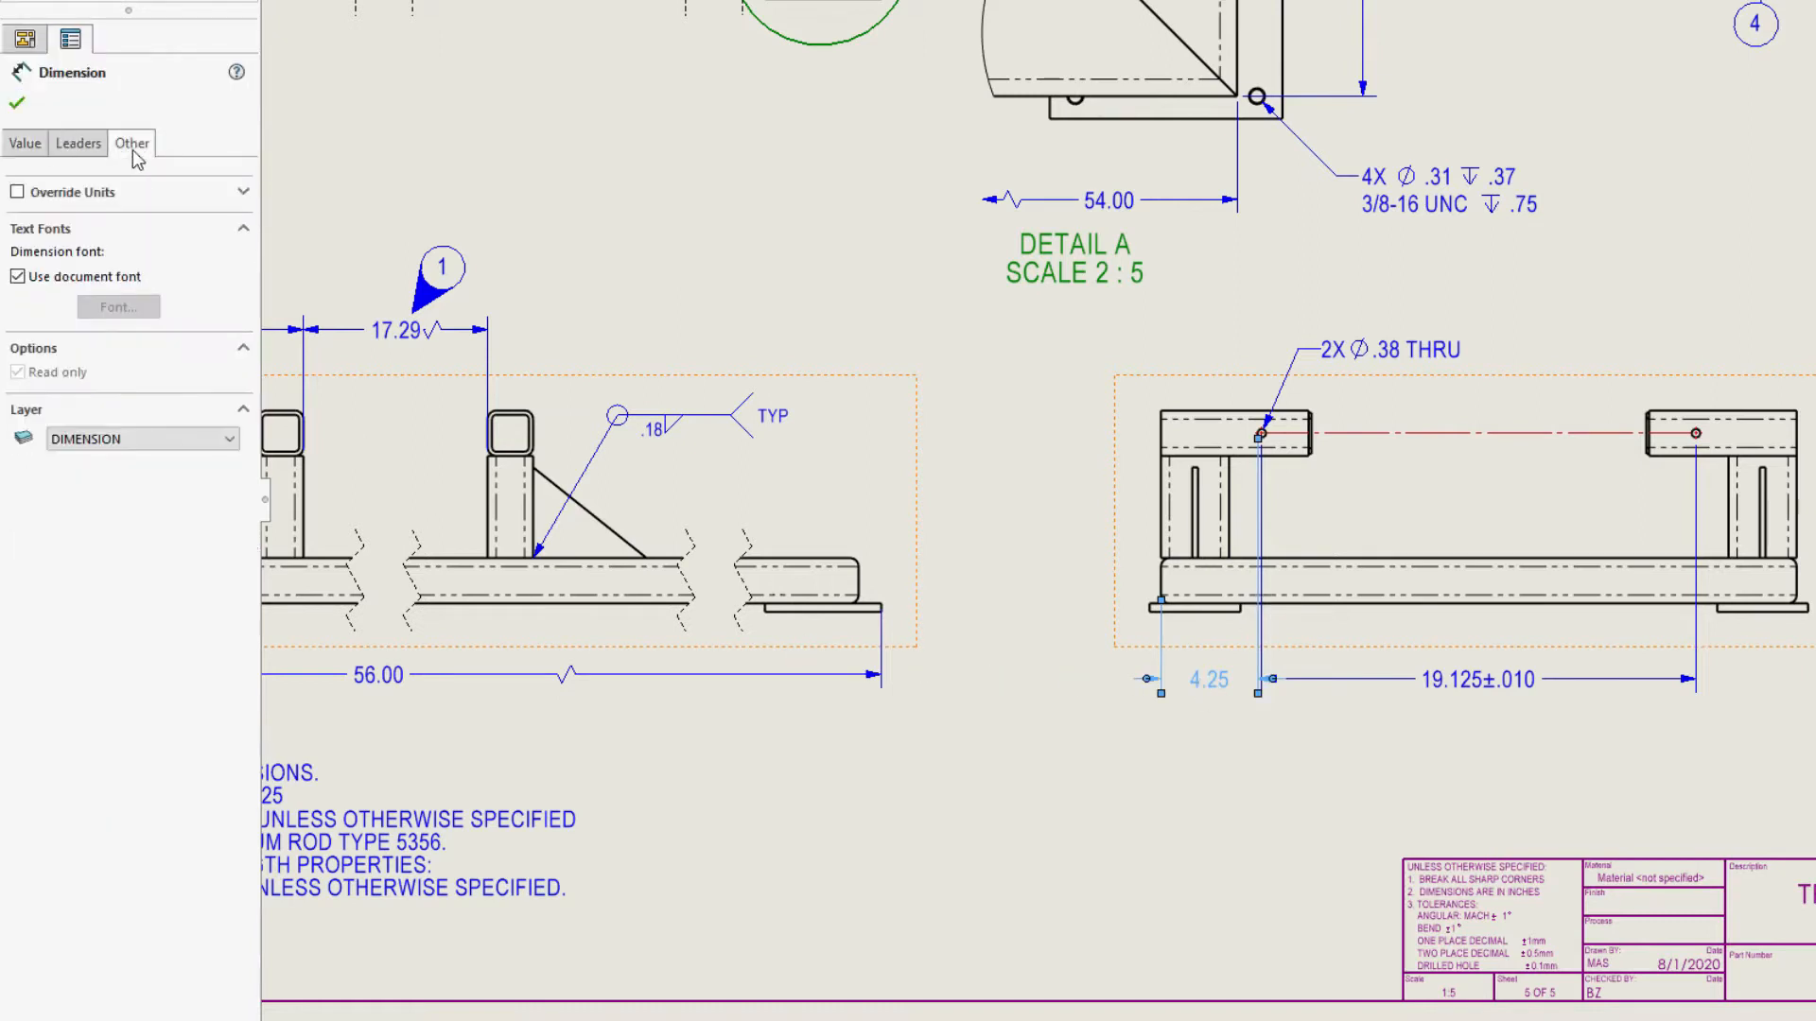
pyautogui.click(79, 147)
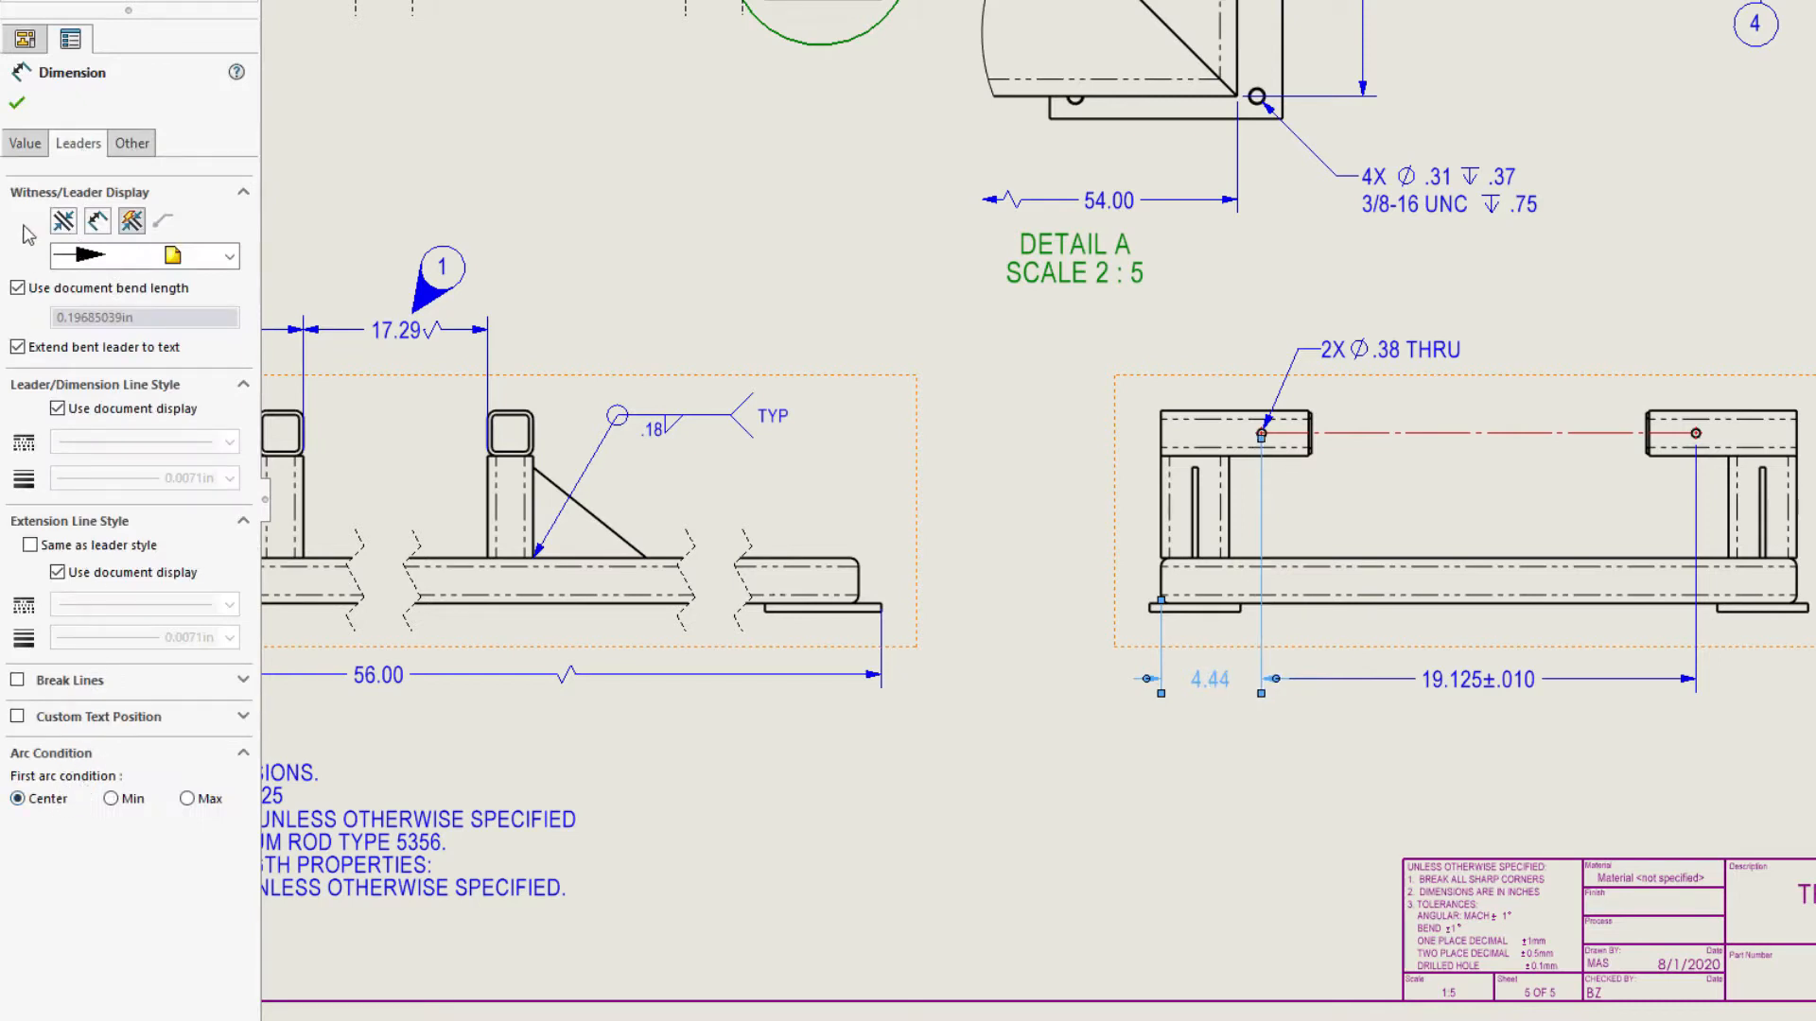
pyautogui.click(19, 106)
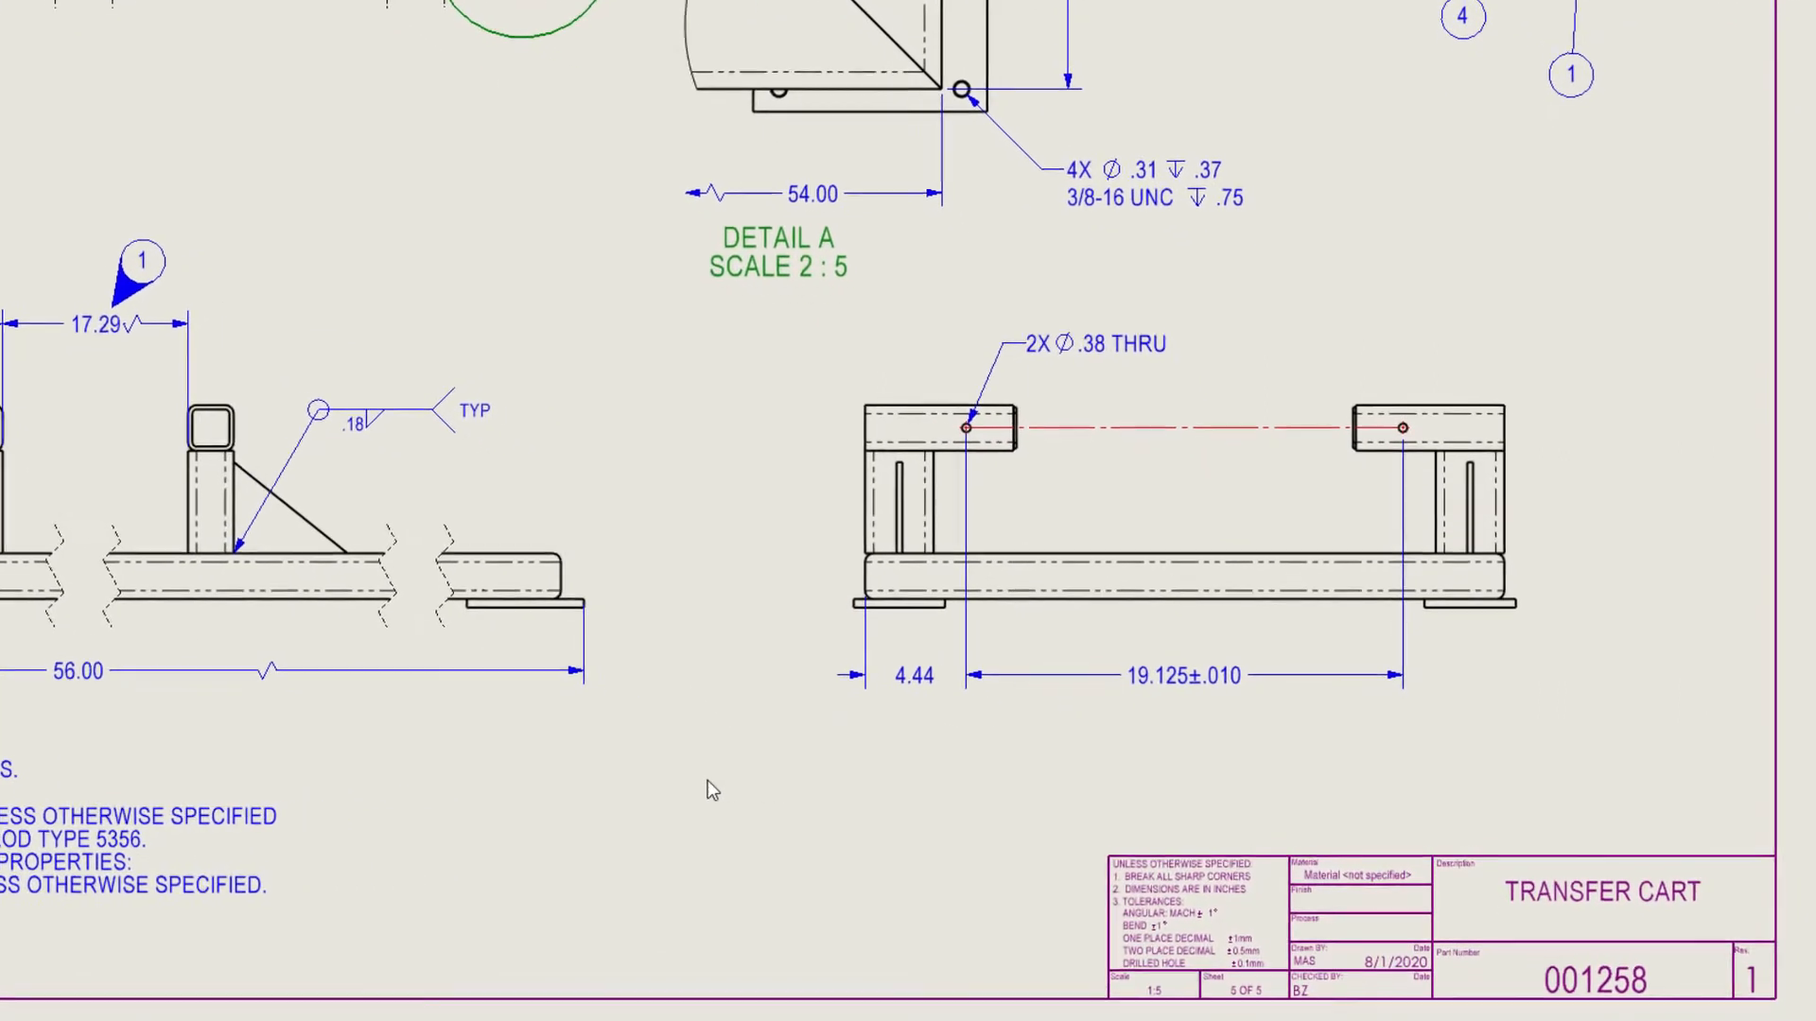
# Step: Dimension the end view's overall height from the upper tube's top edge to the base plate's bottom, placed beside the view
pyautogui.moveTo(679, 779); pyautogui.dragTo(682, 662, button='right')
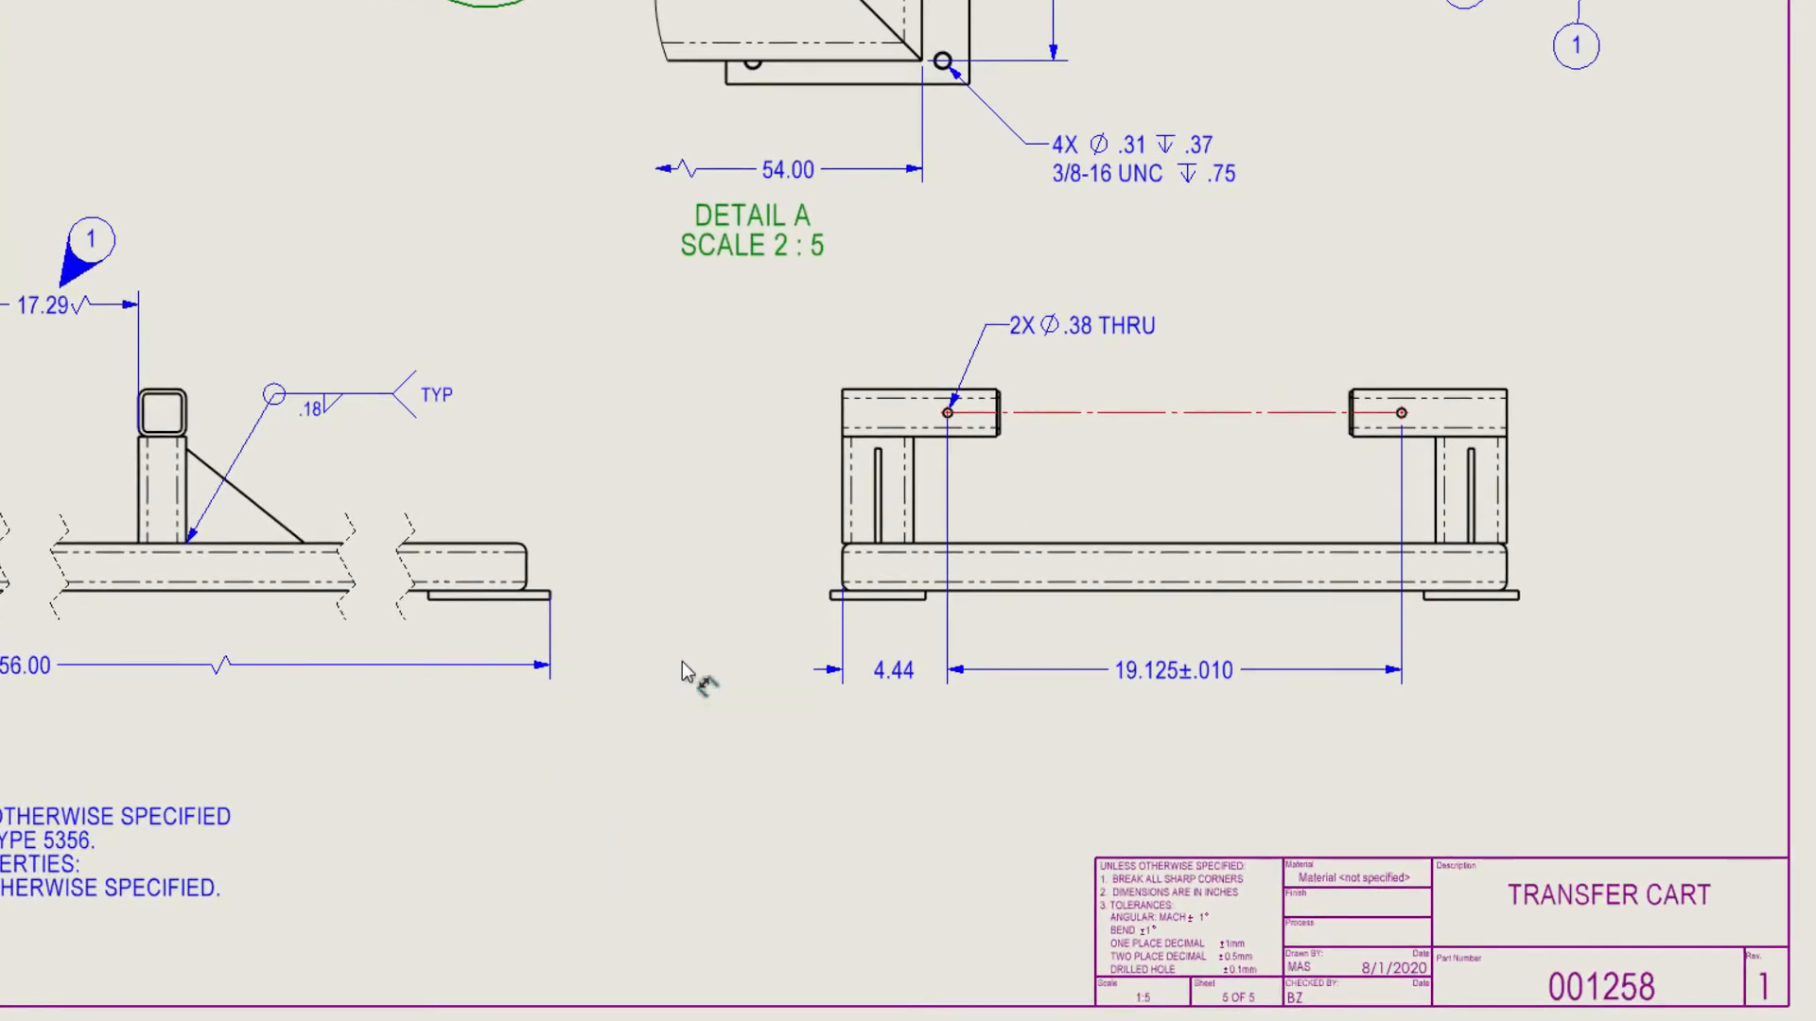
pyautogui.click(862, 391)
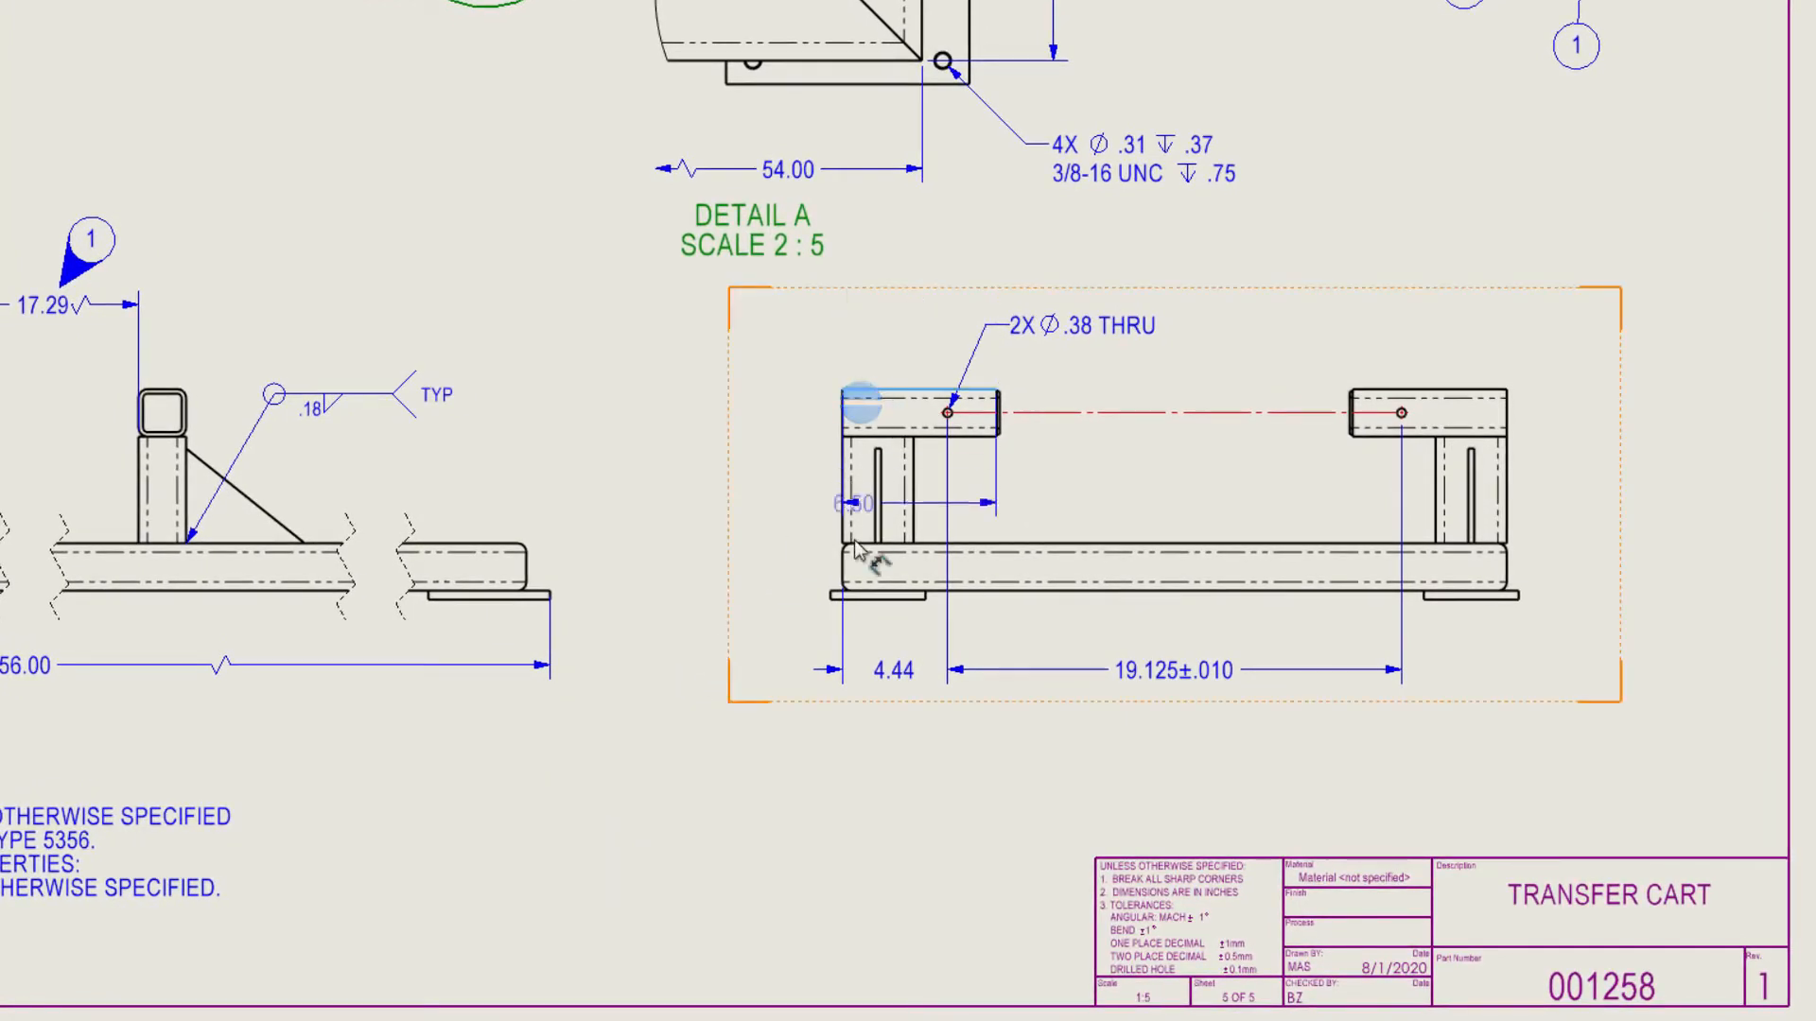
pyautogui.click(876, 596)
pyautogui.click(873, 594)
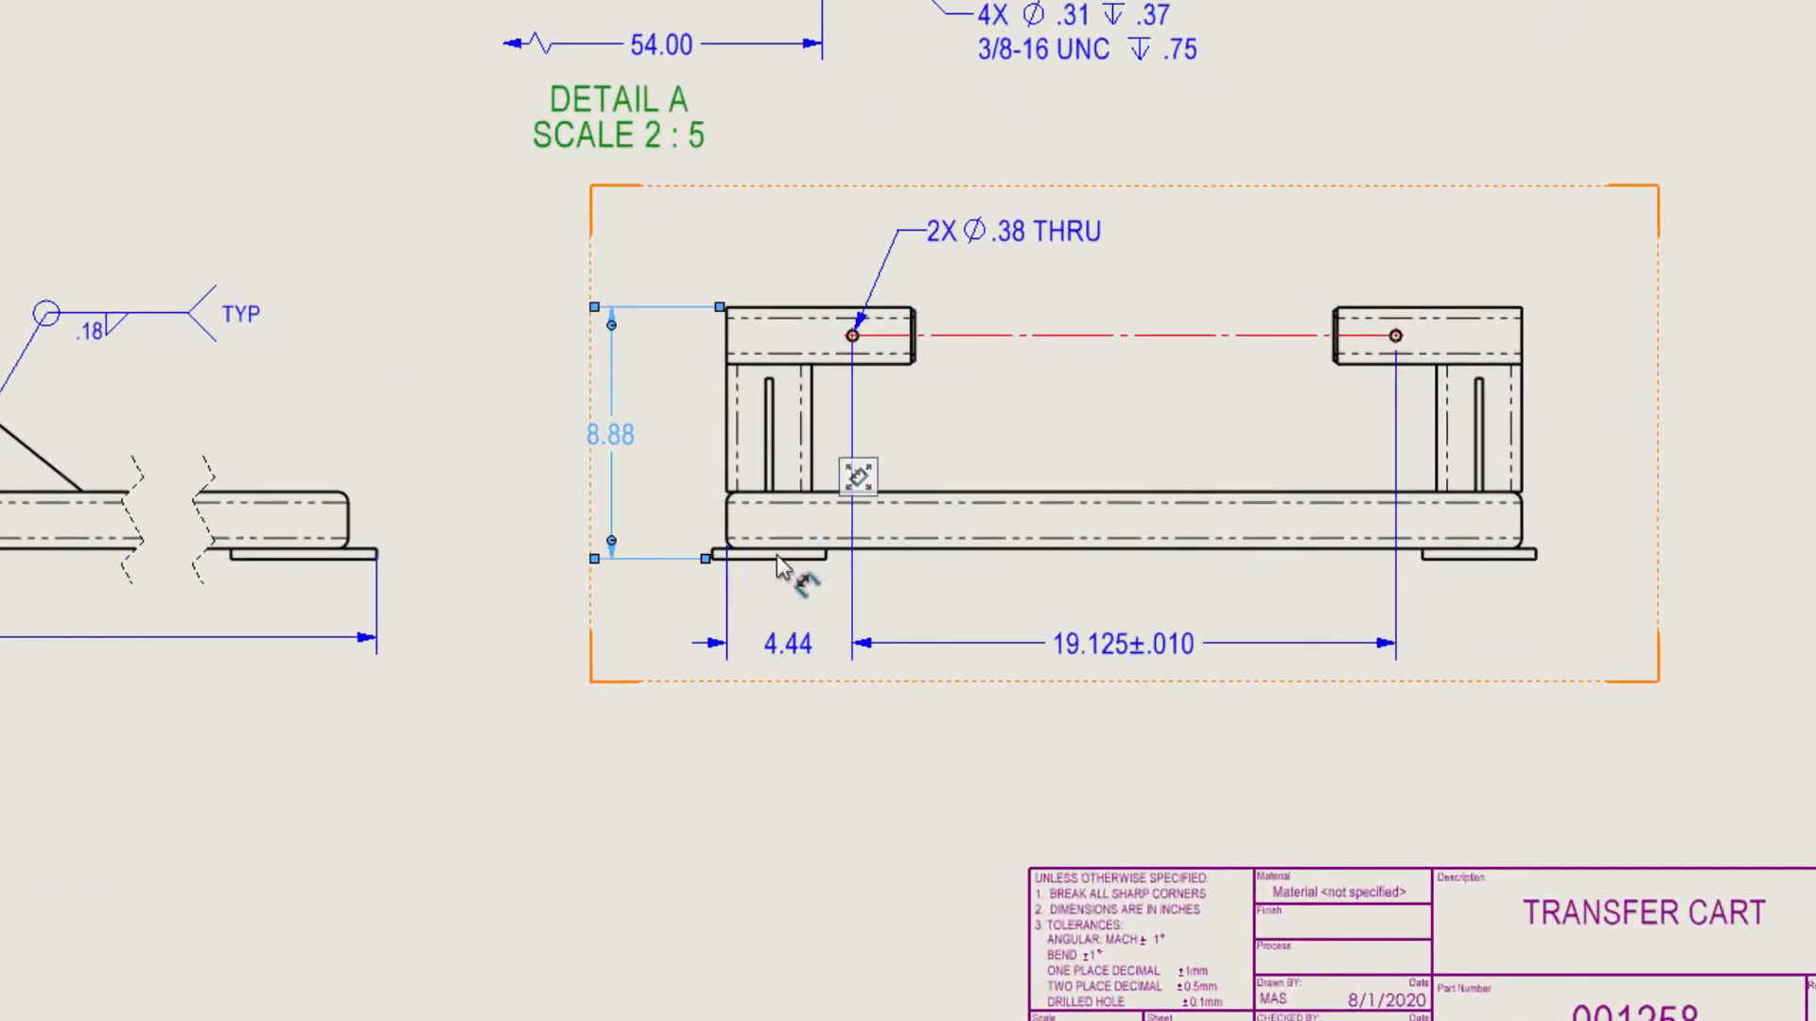
# Step: Dimension the frame's overall width in the end view and place the dimension well below the hole spacing dimension
pyautogui.click(727, 521)
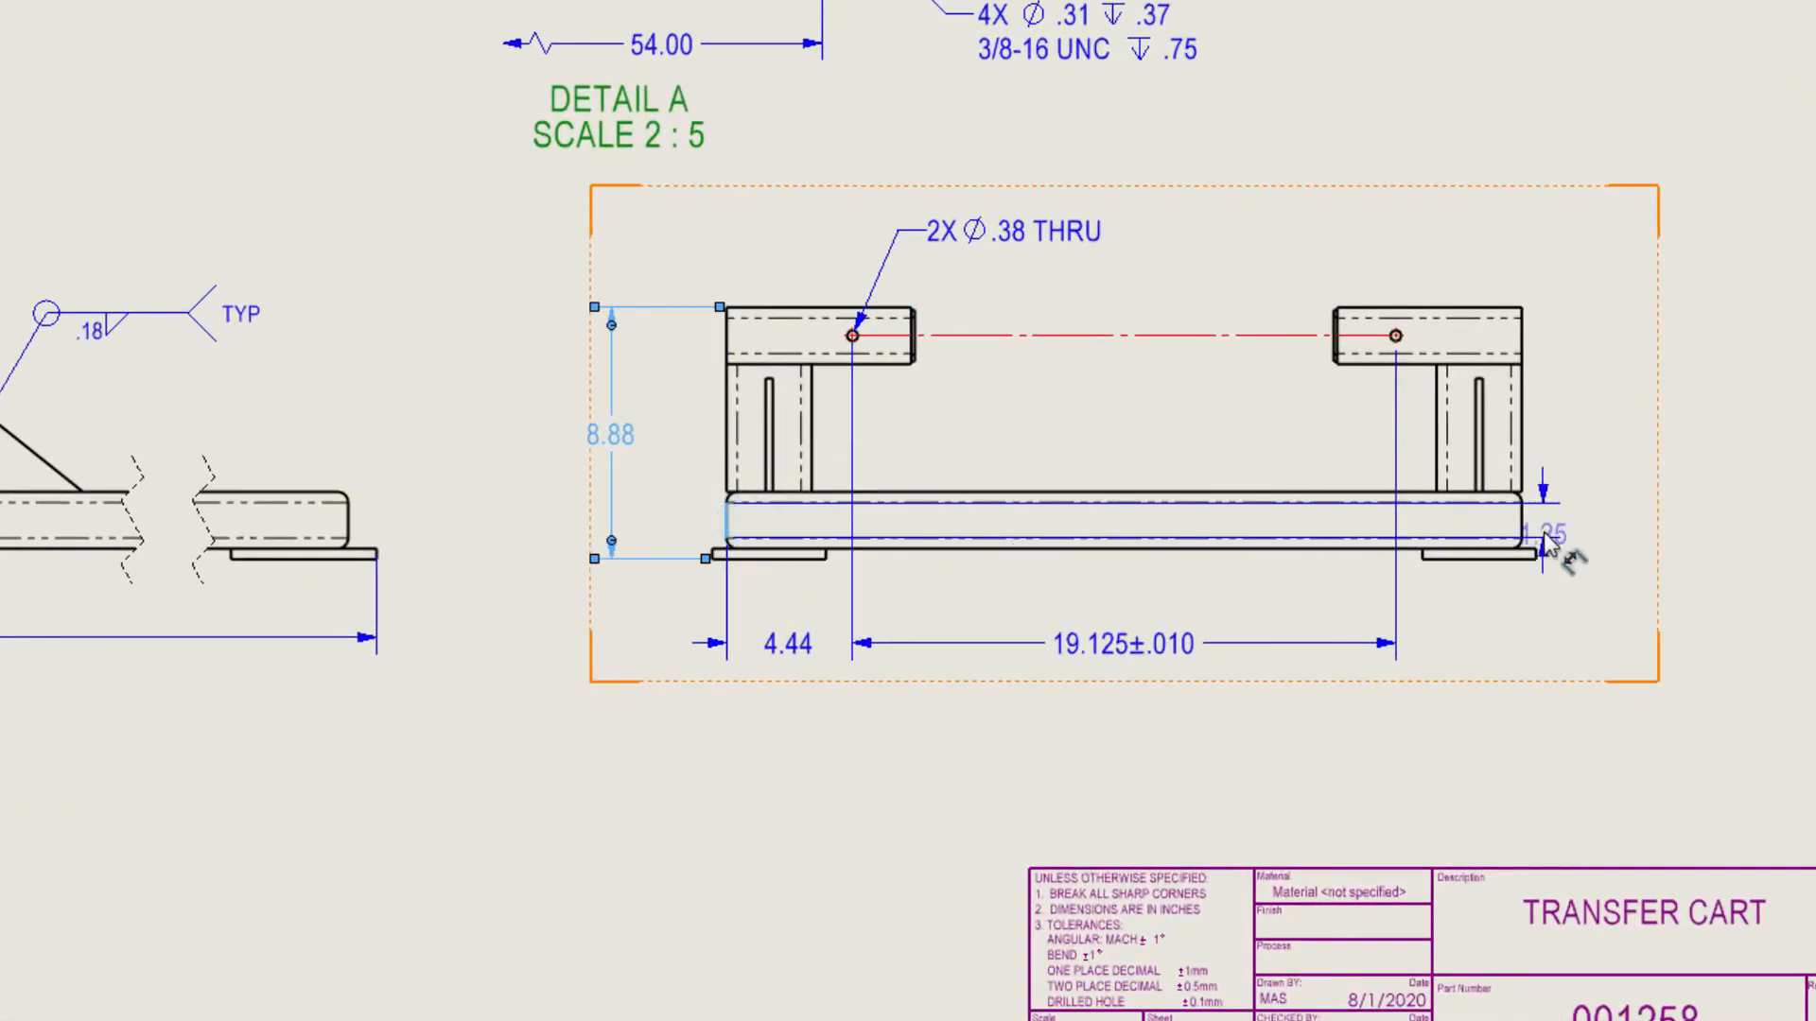
pyautogui.click(1521, 520)
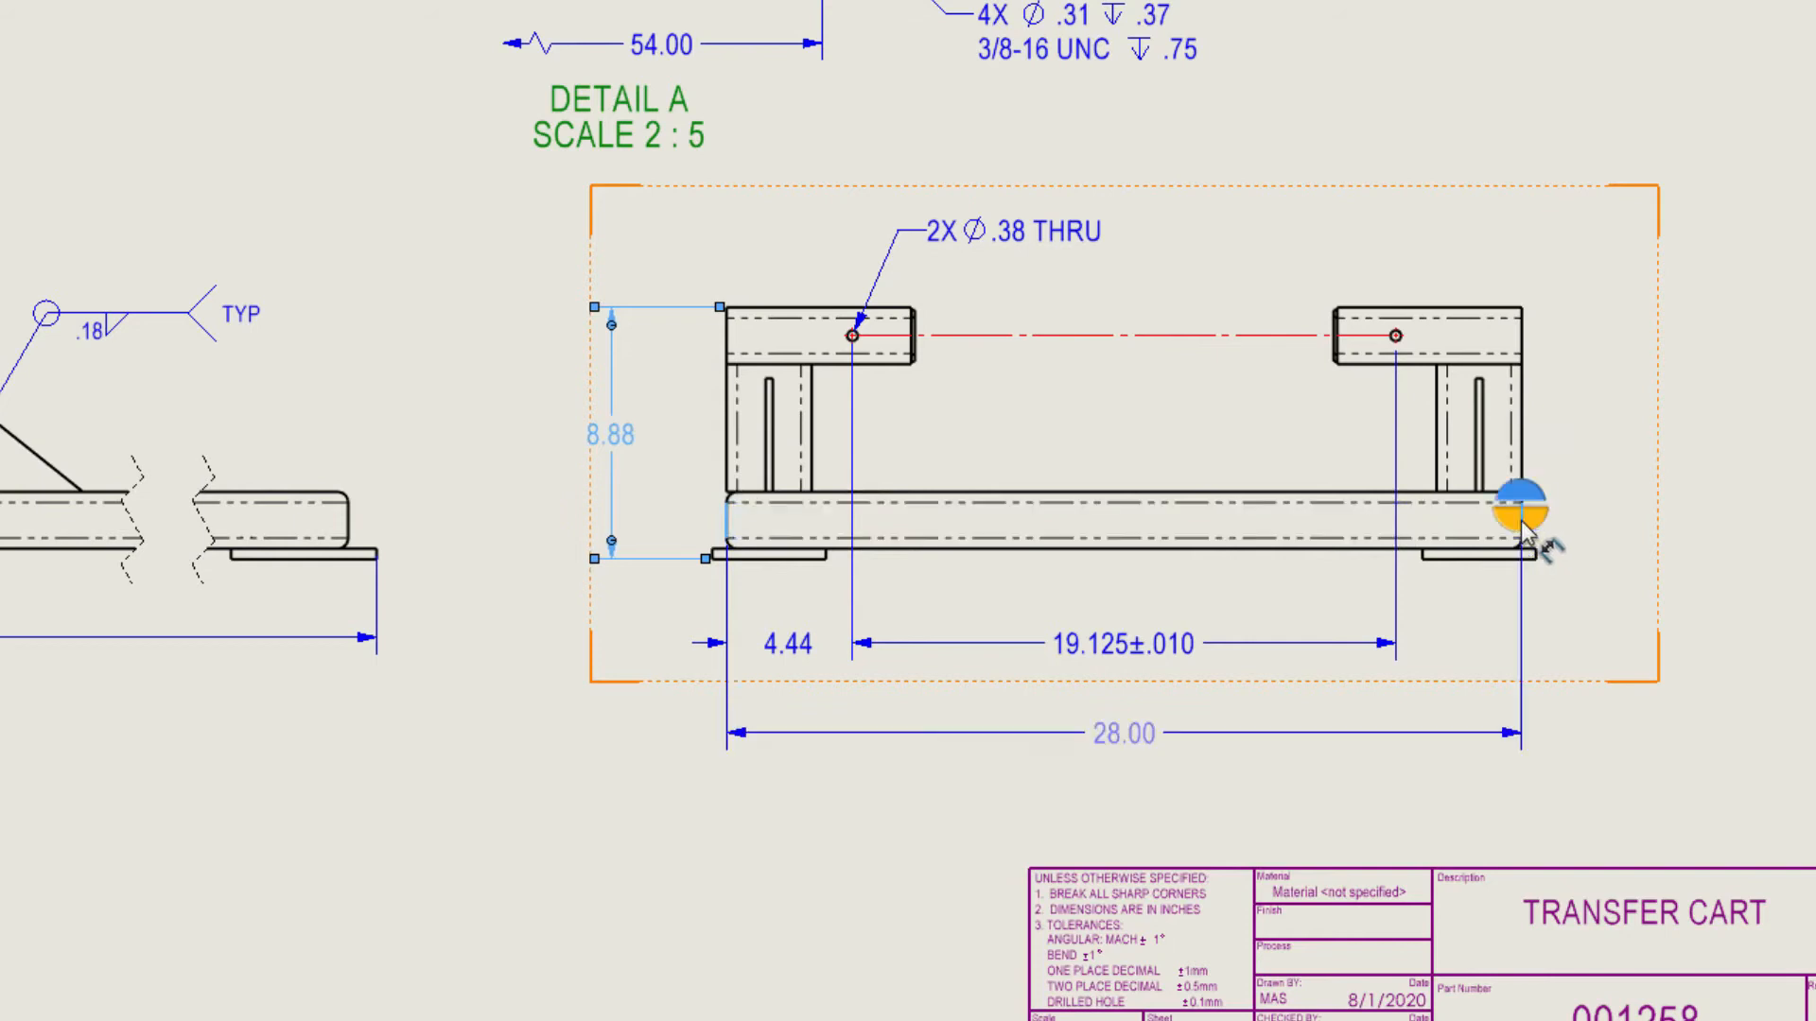
pyautogui.click(1522, 520)
pyautogui.press('Escape')
pyautogui.moveTo(1117, 737); pyautogui.dragTo(1121, 812)
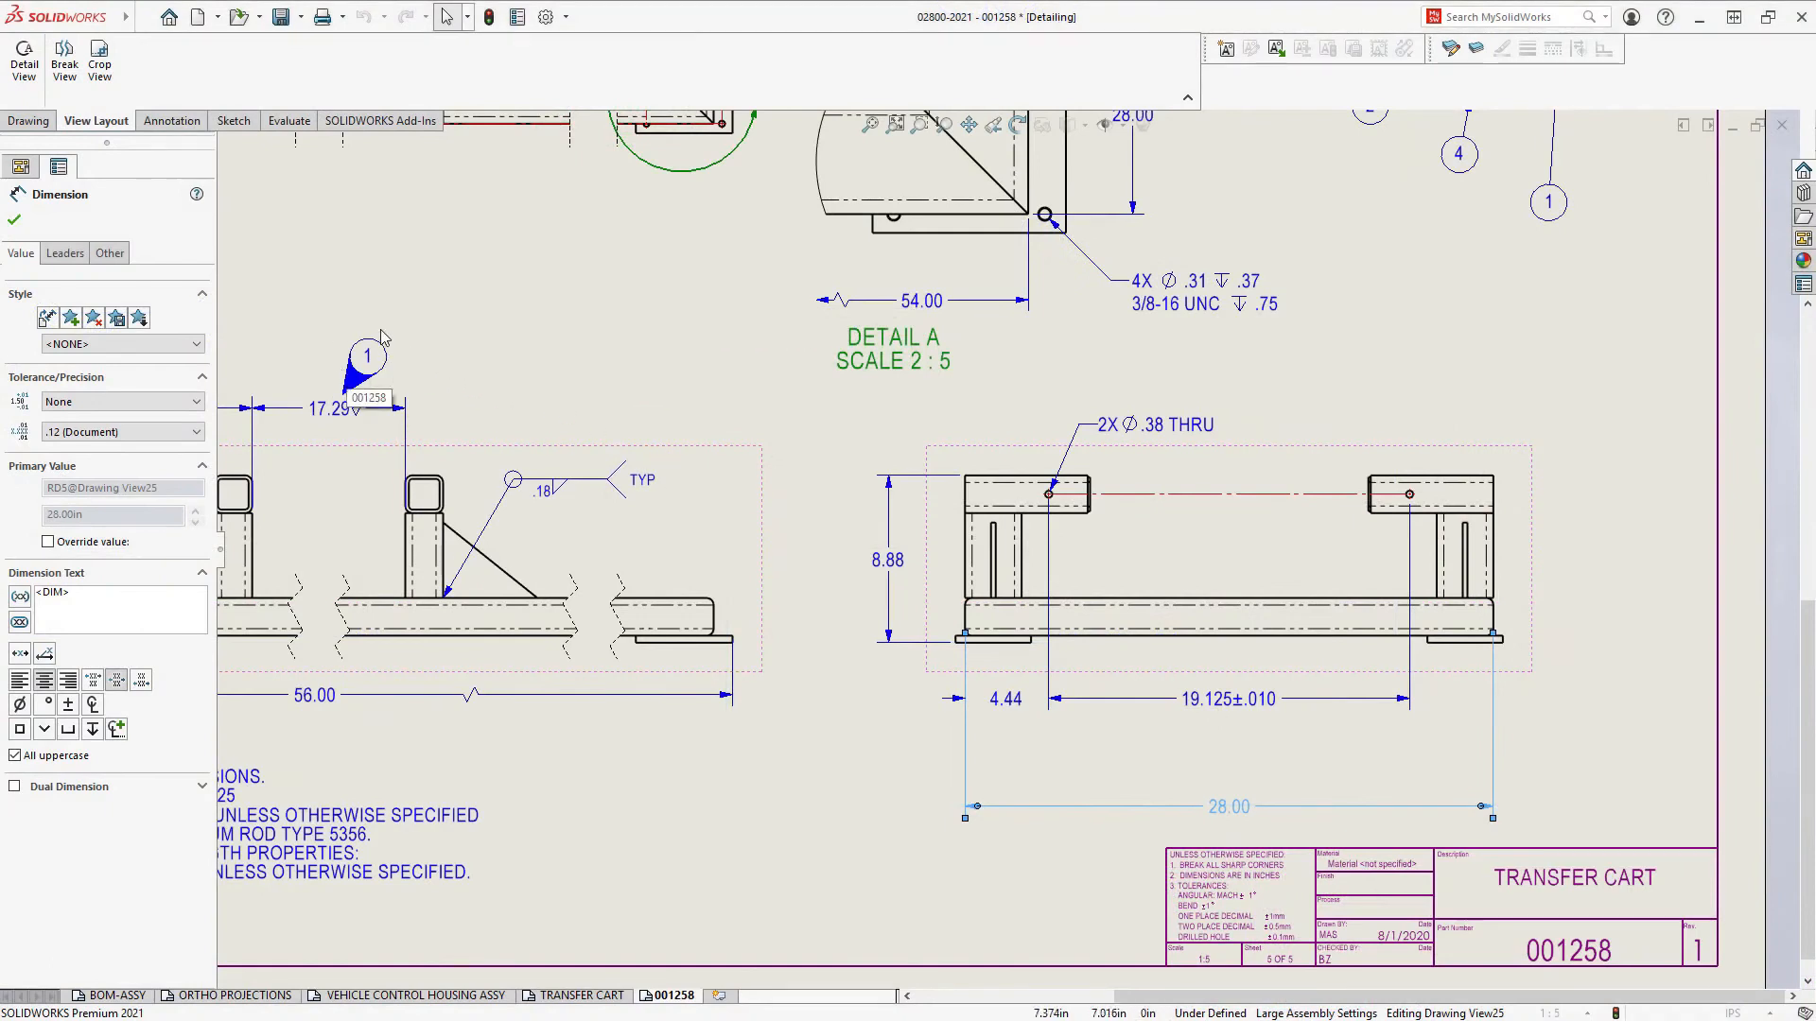
# Step: Add a circular balloon with the custom text 2 just below the toleranced hole spacing dimension in the end view
pyautogui.click(171, 121)
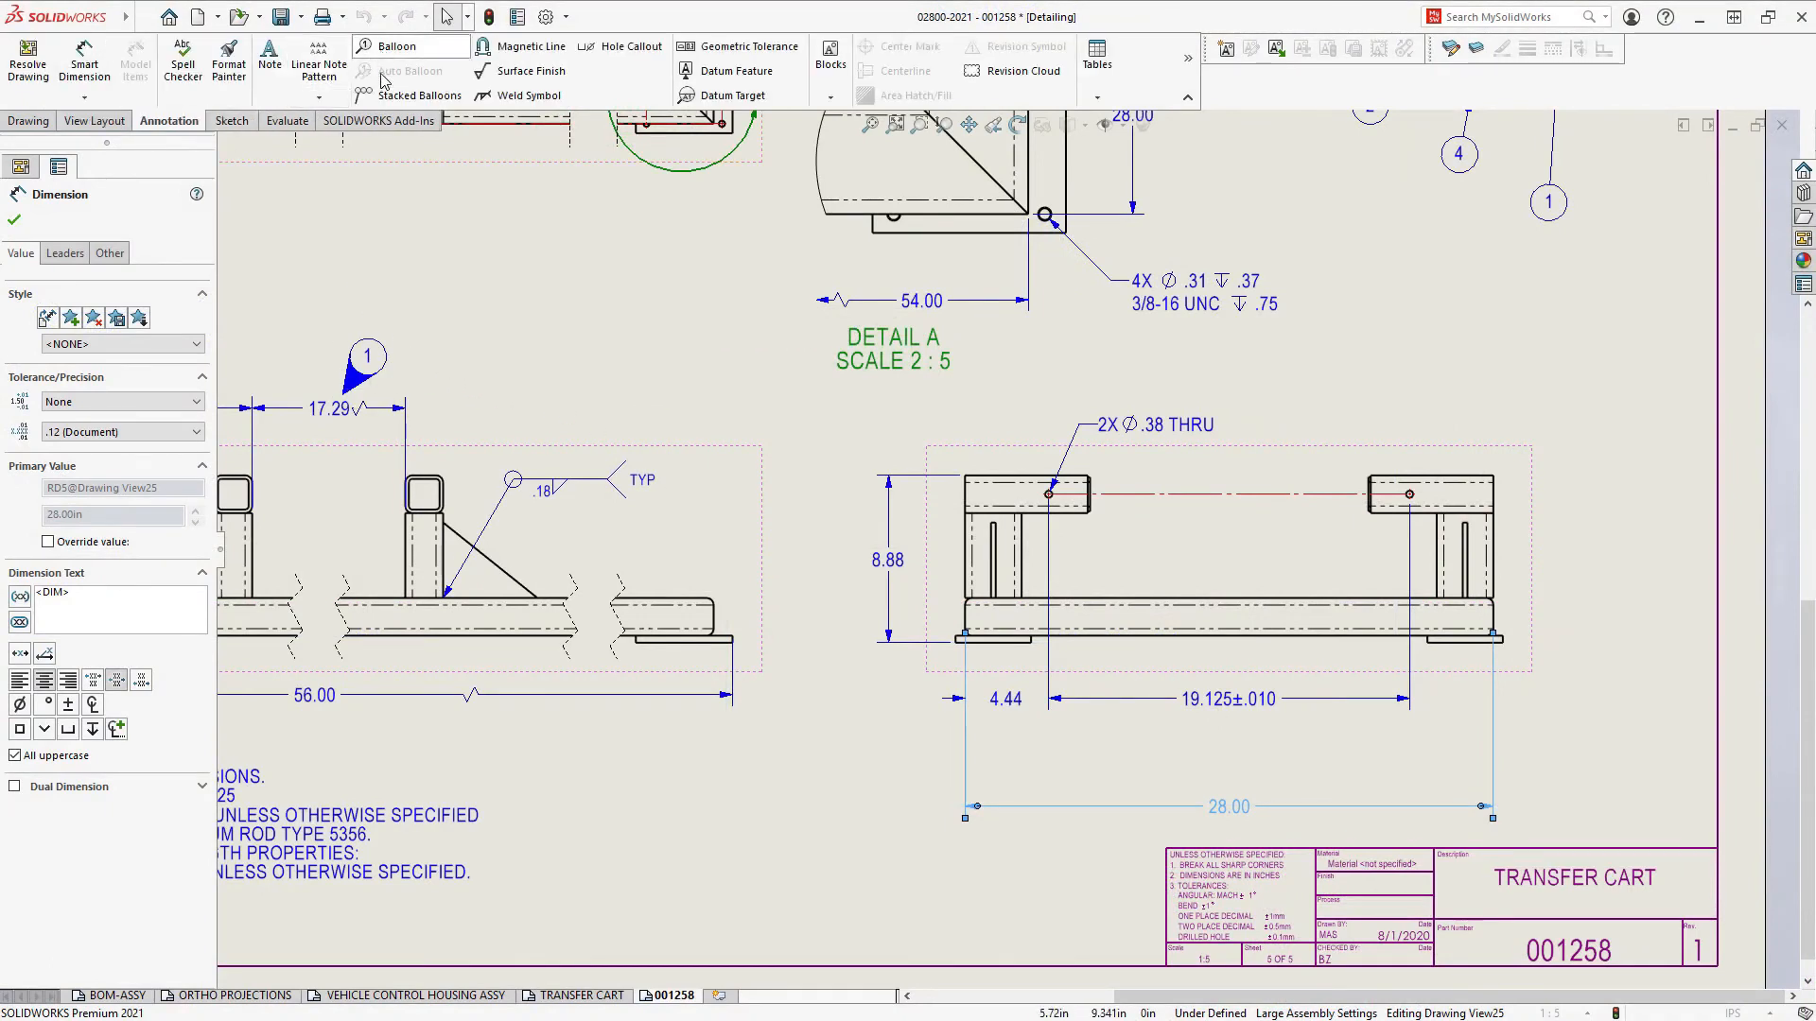
pyautogui.click(395, 47)
pyautogui.click(116, 649)
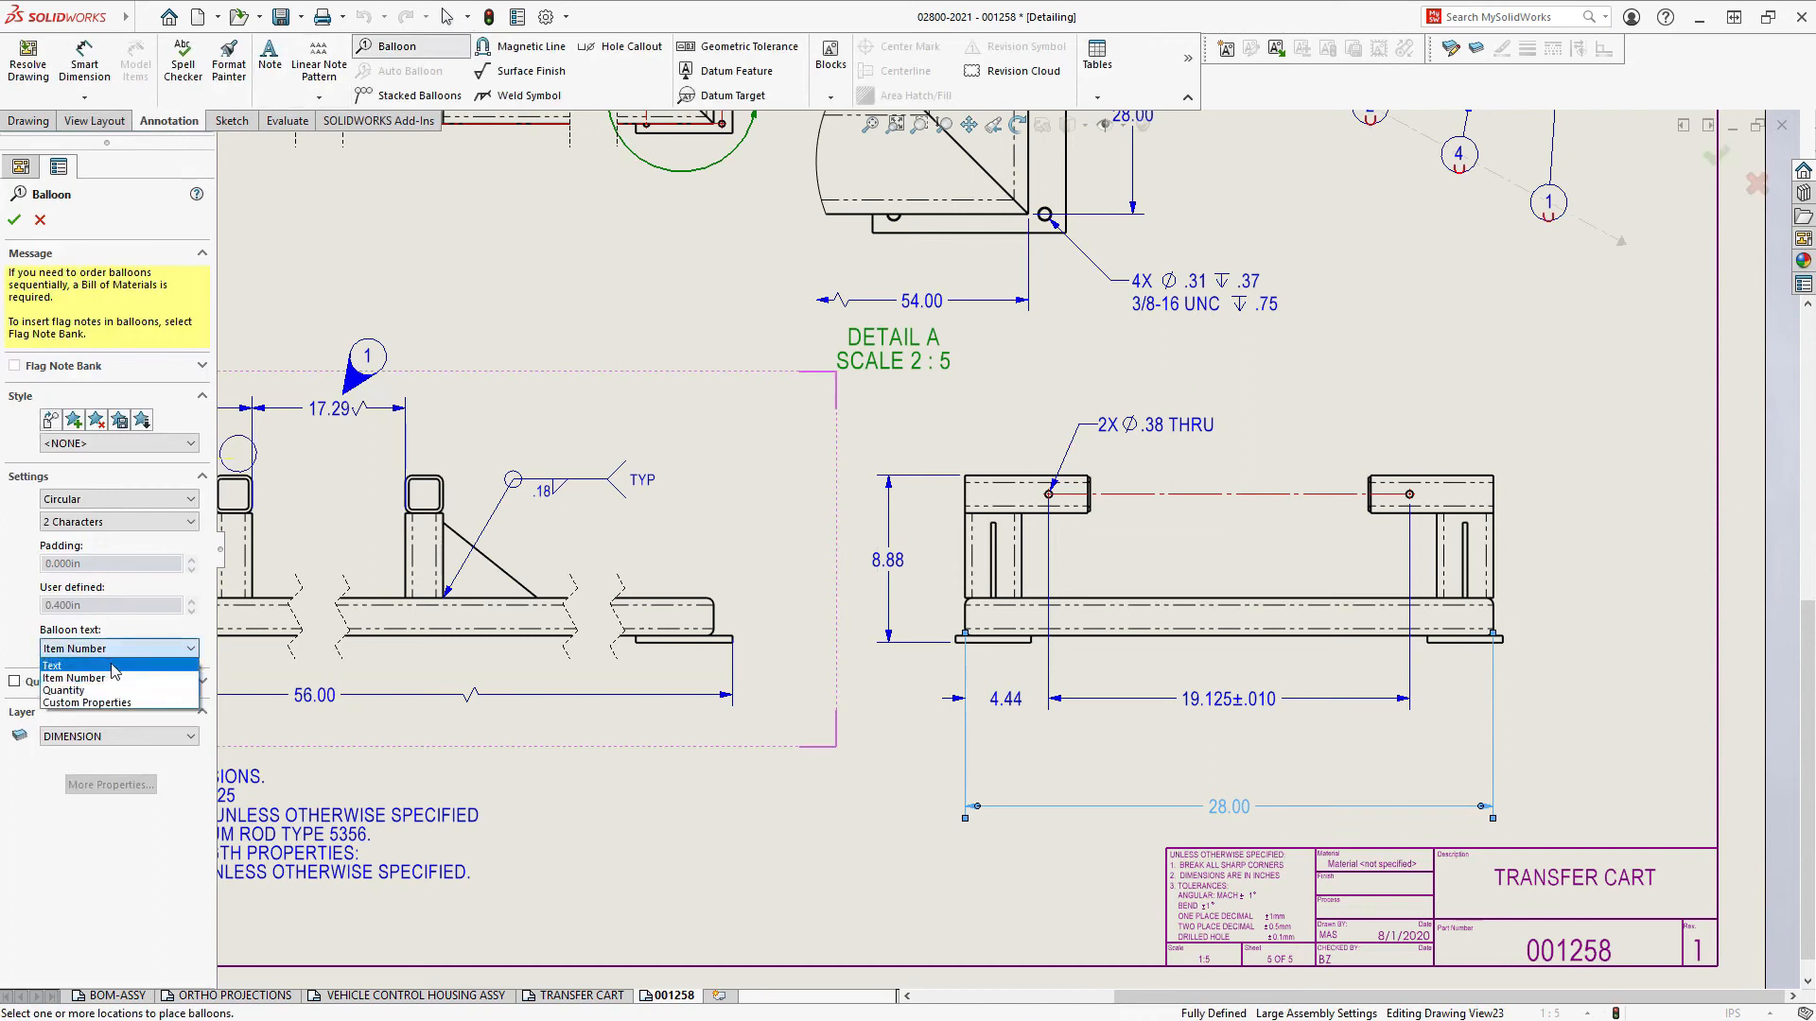
pyautogui.click(114, 667)
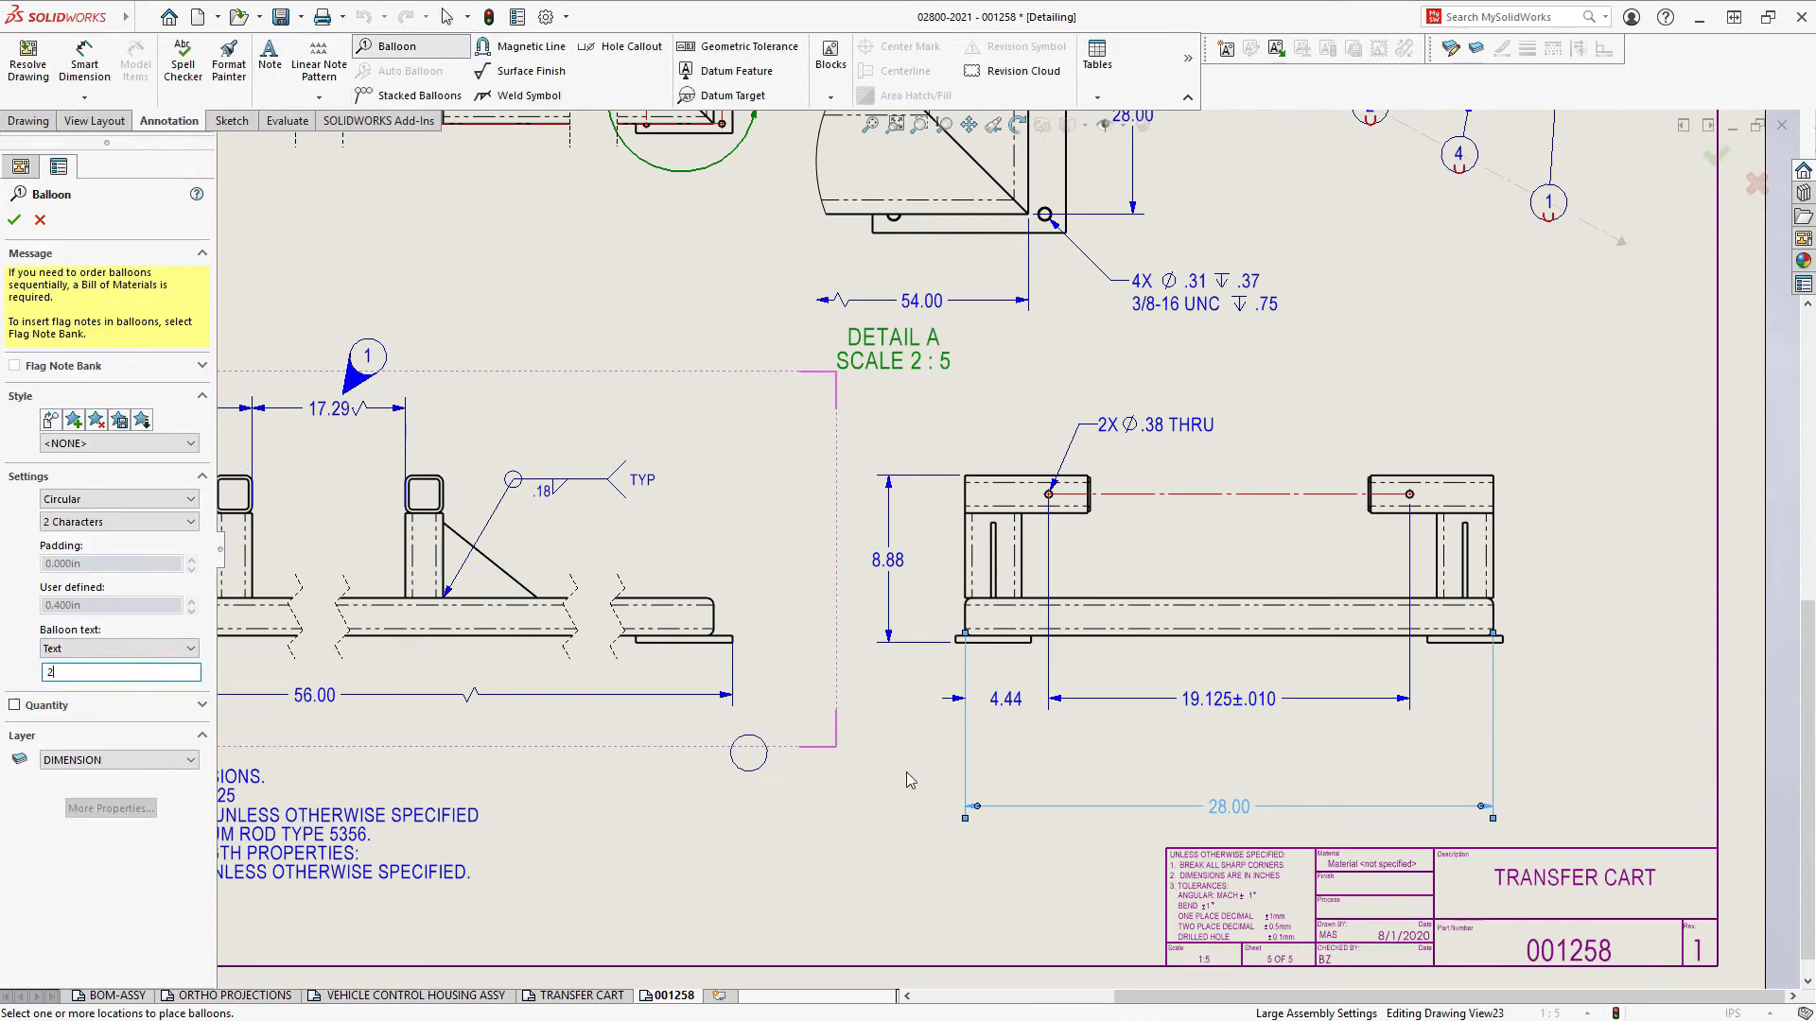
pyautogui.click(1188, 736)
pyautogui.press('Escape')
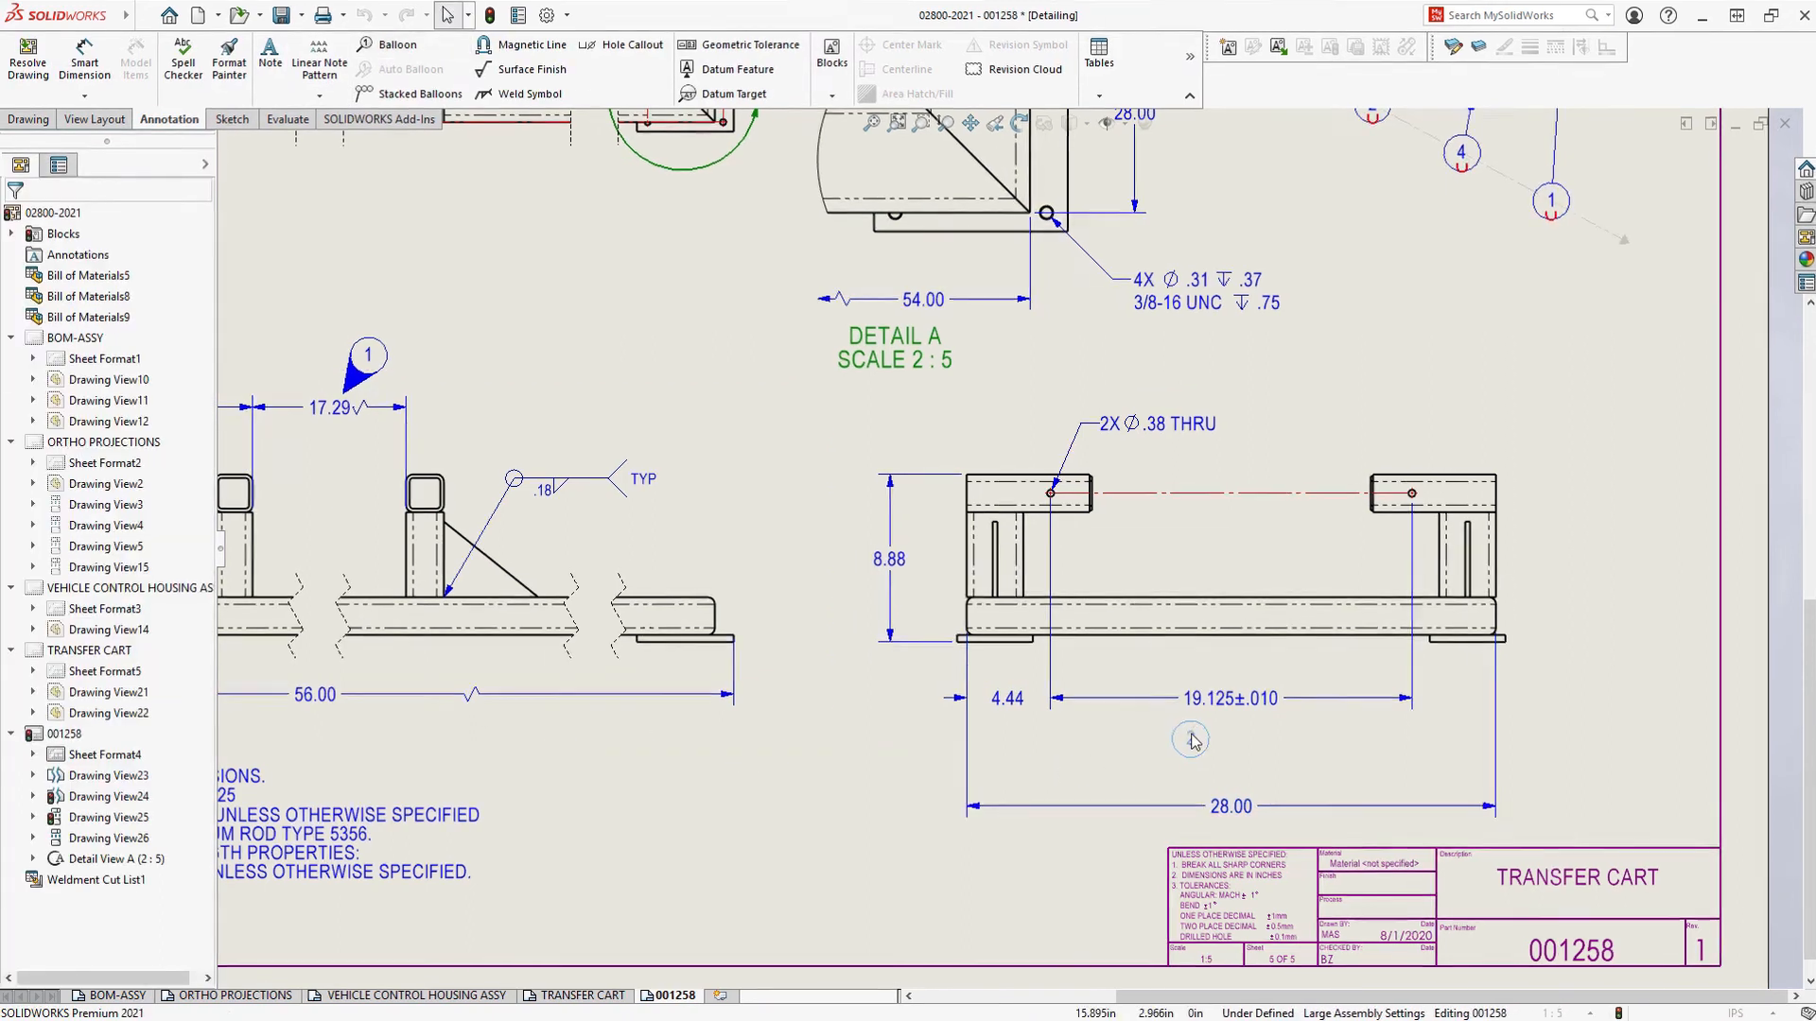
# Step: Give balloon 2 a VDA leader pointing at the toleranced hole spacing dimension, and move the overall width dimension up closer to it
pyautogui.click(1191, 740)
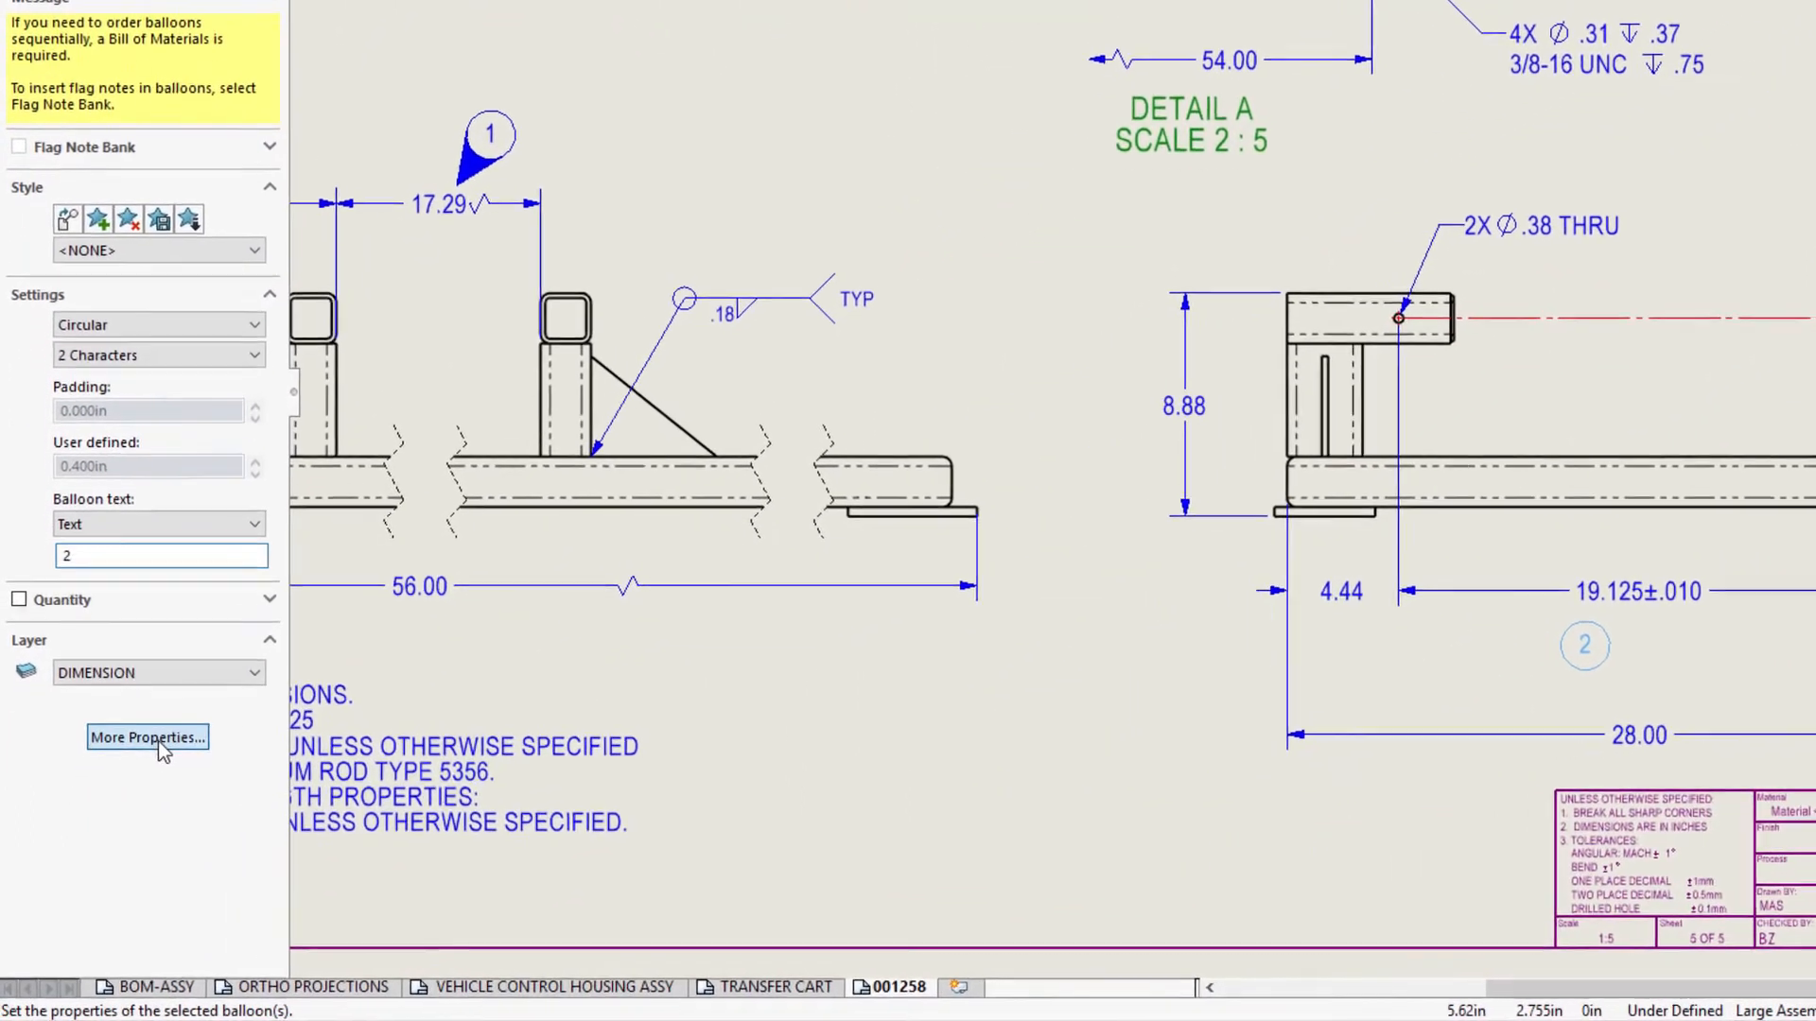
pyautogui.click(161, 745)
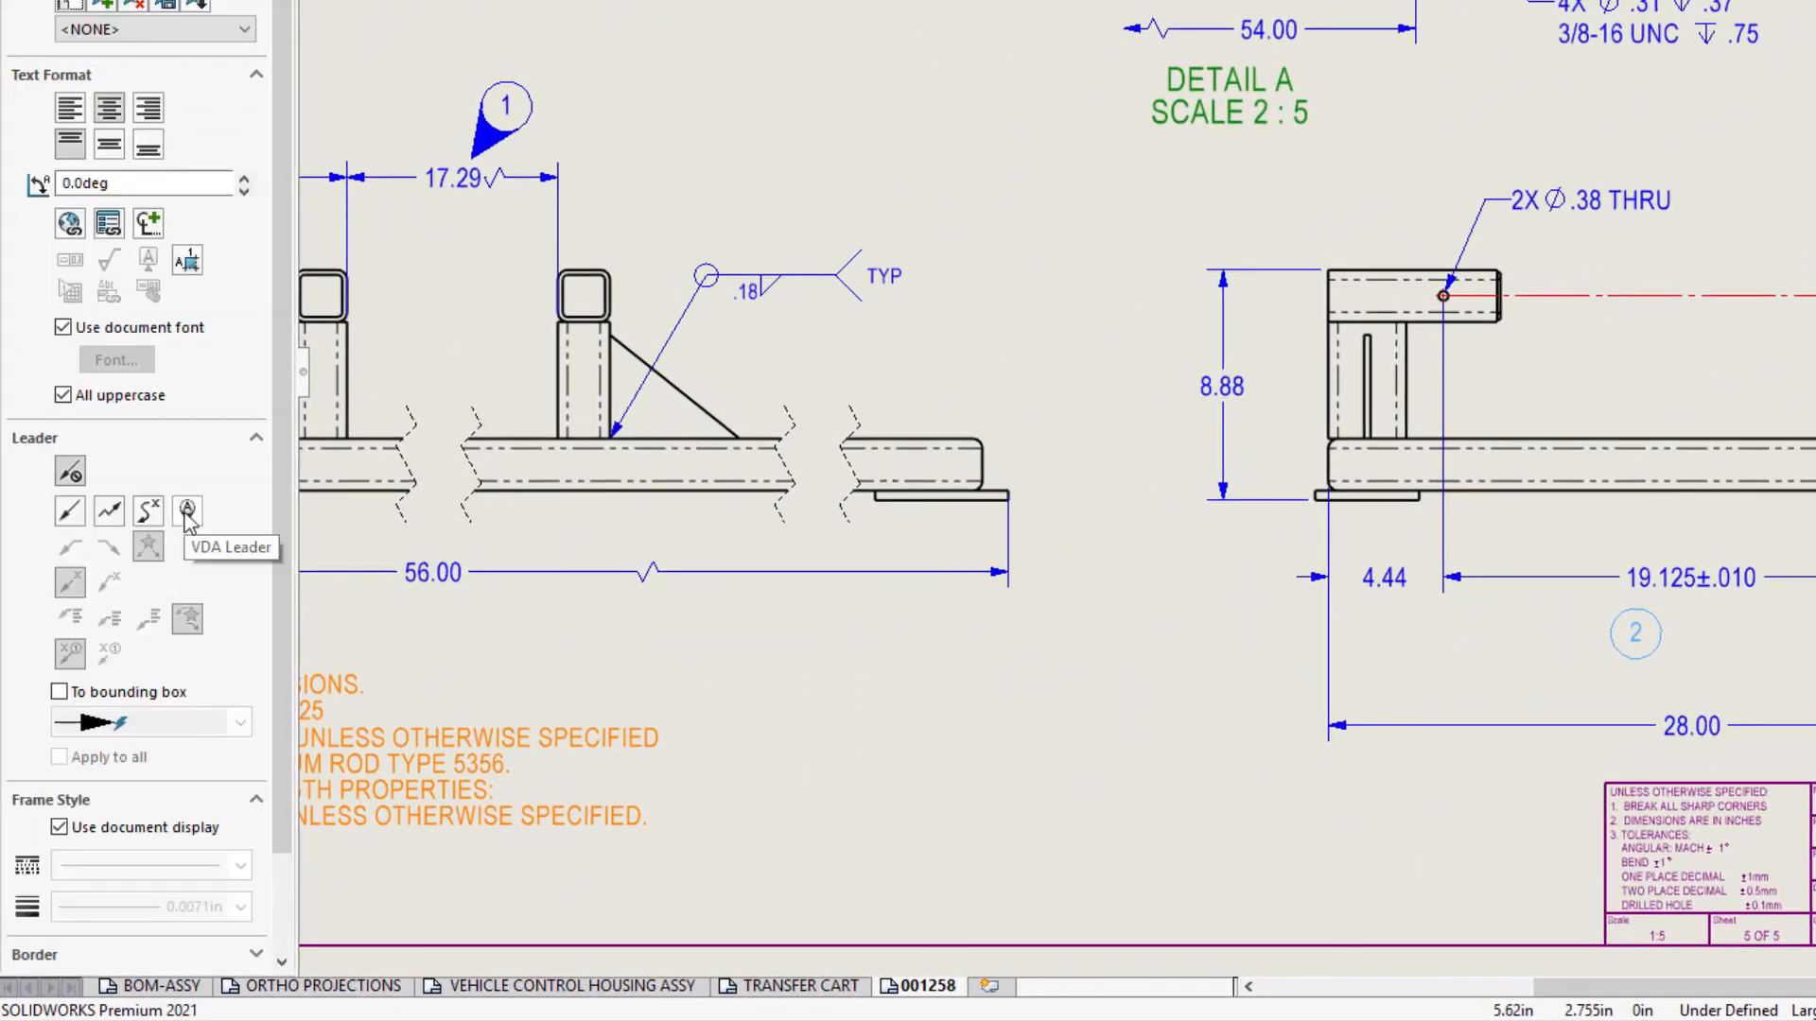
pyautogui.click(186, 511)
pyautogui.press('Escape')
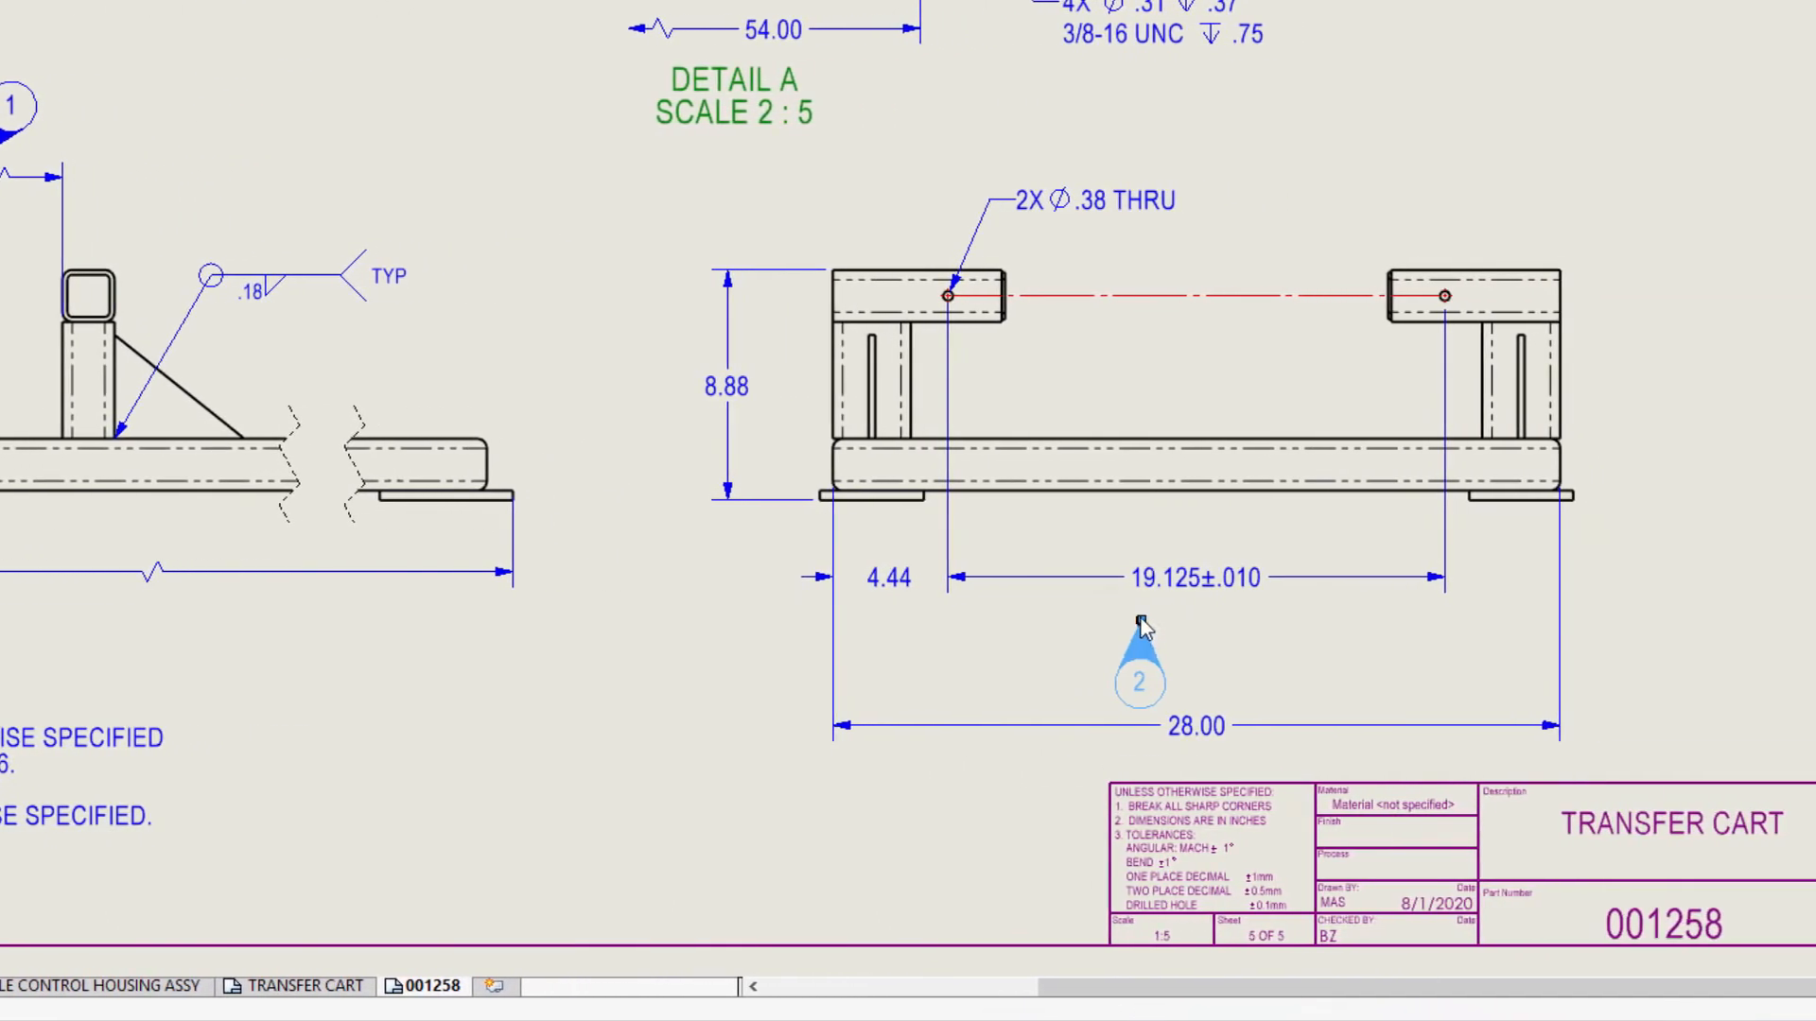
pyautogui.moveTo(1175, 685); pyautogui.dragTo(1119, 662)
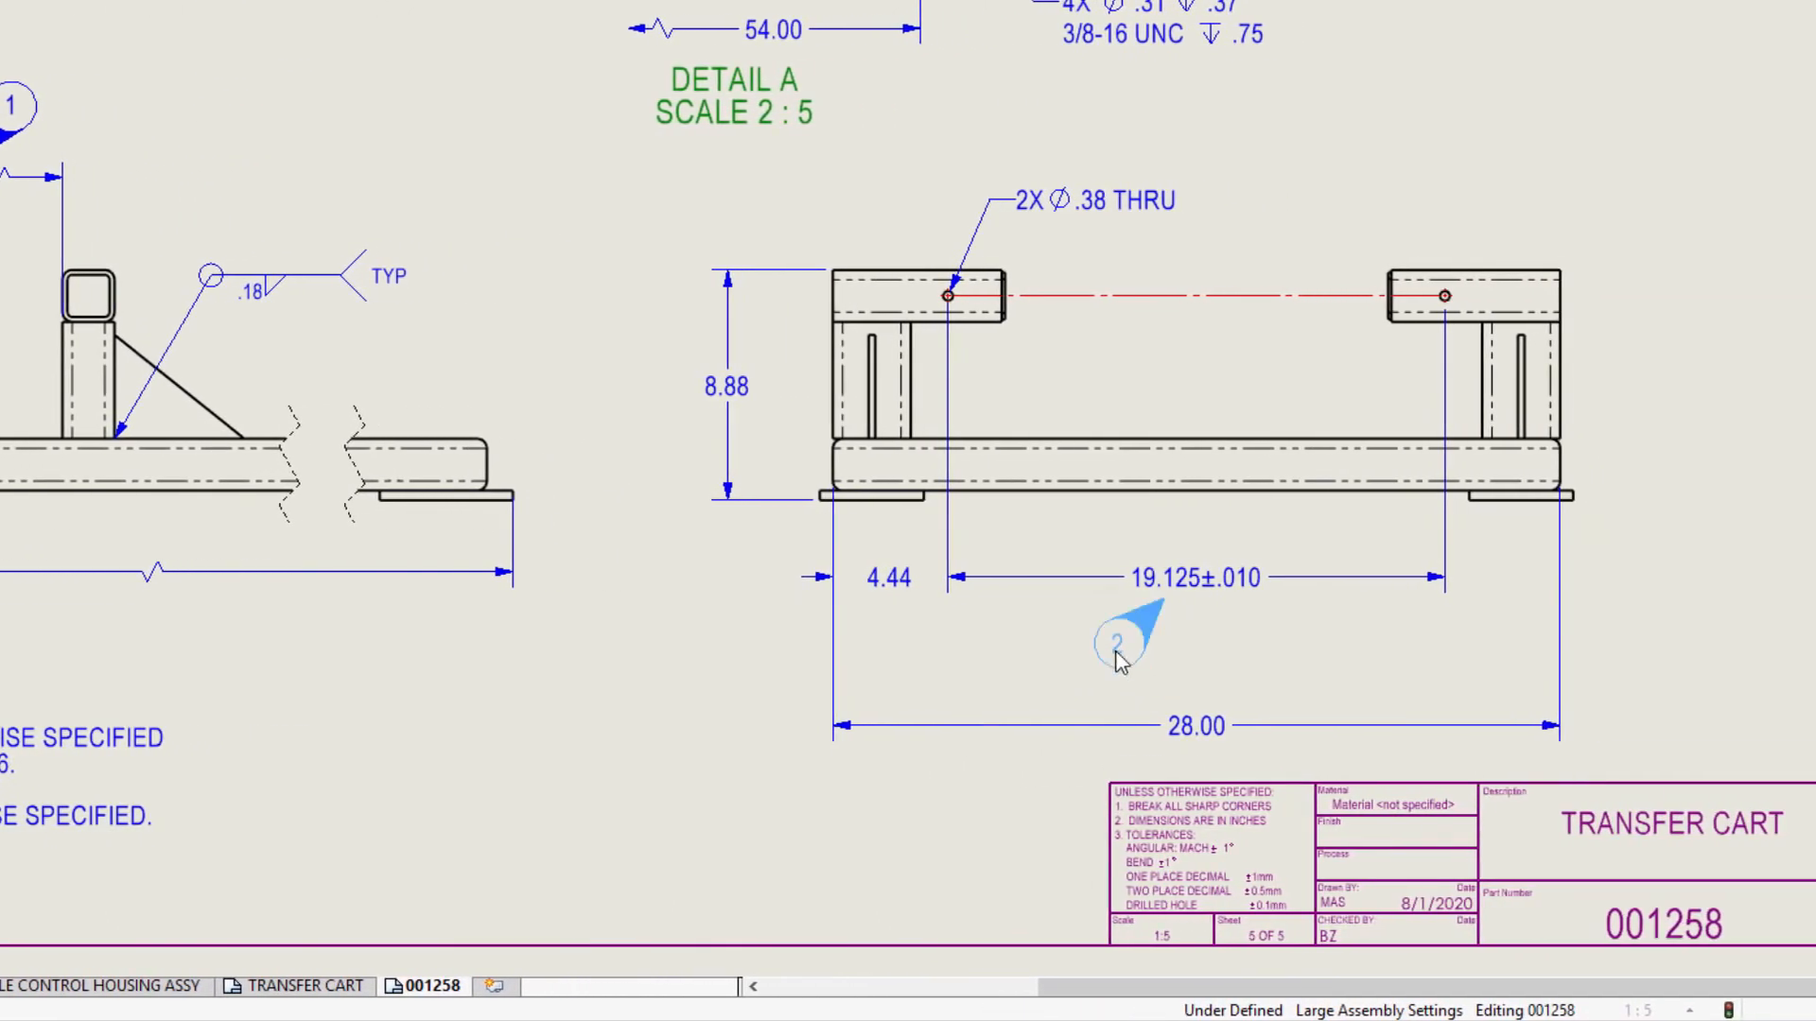
pyautogui.moveTo(1180, 726); pyautogui.dragTo(1179, 696)
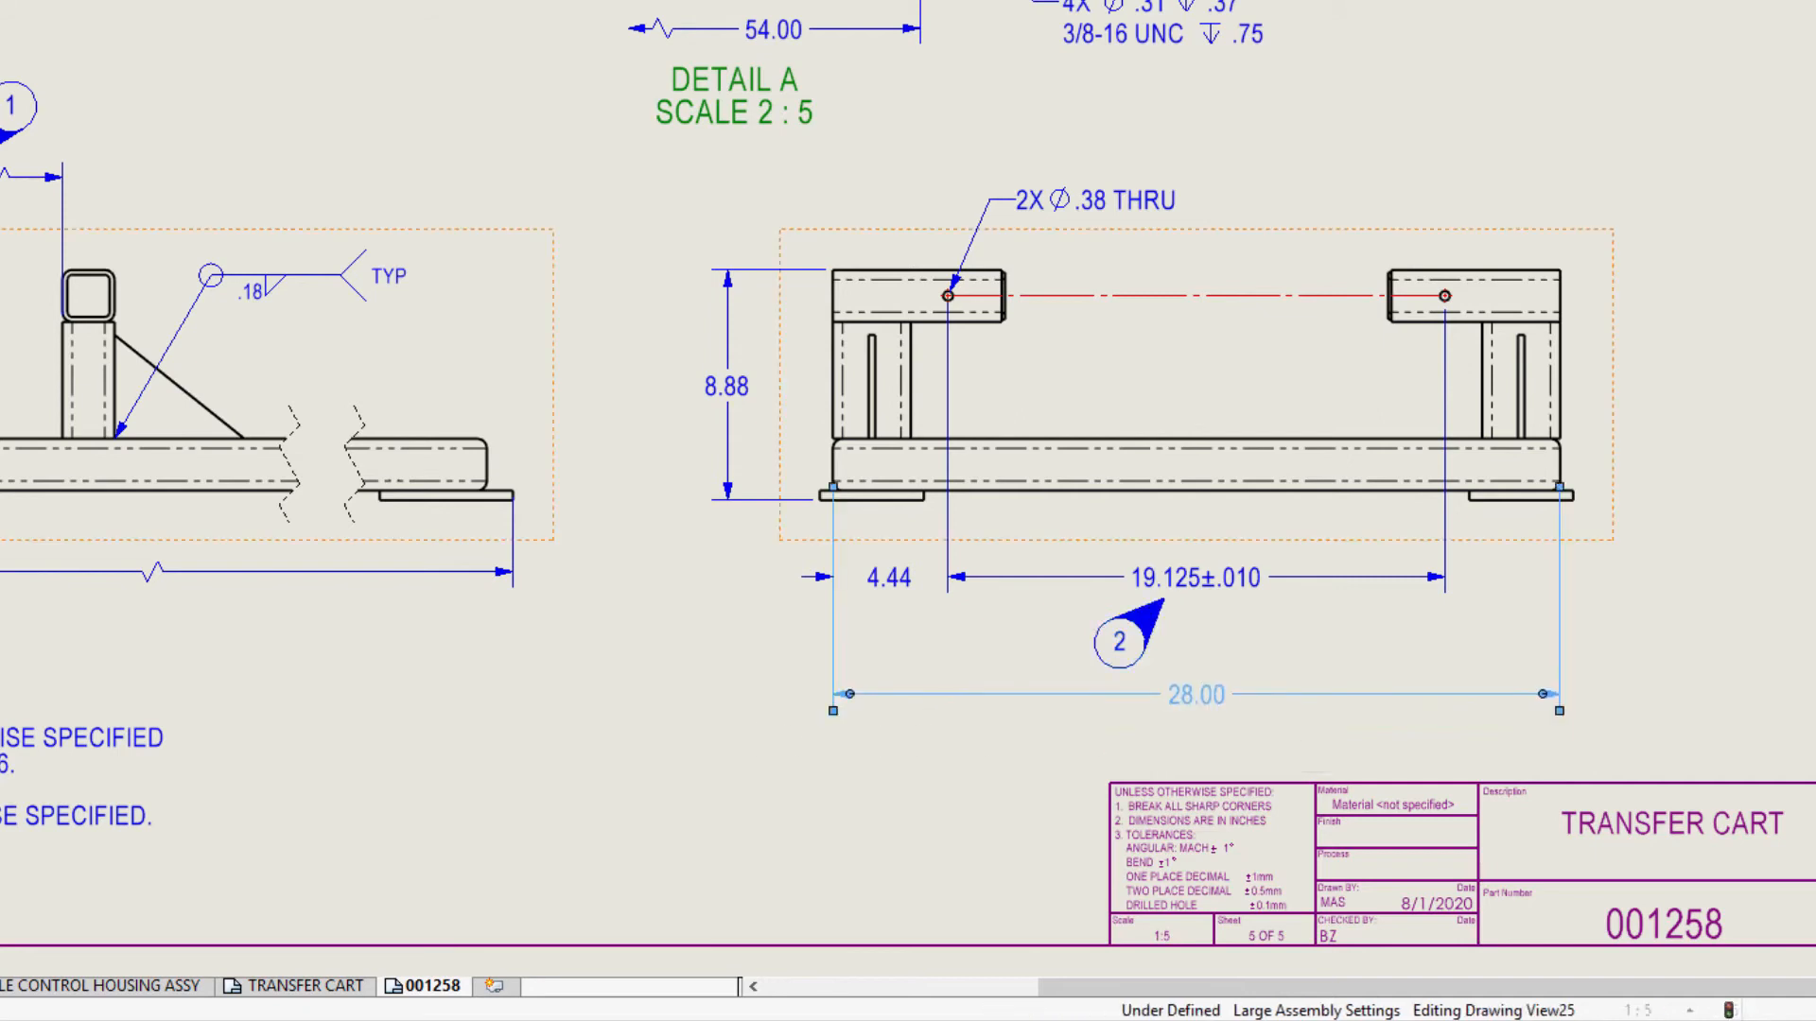
pyautogui.click(1170, 734)
# Step: Align the paint roller symbol's vertical handle line with the midpoint of the roller's lower edge using a coincident relation
pyautogui.moveTo(1402, 214); pyautogui.dragTo(1034, 1020, button='middle')
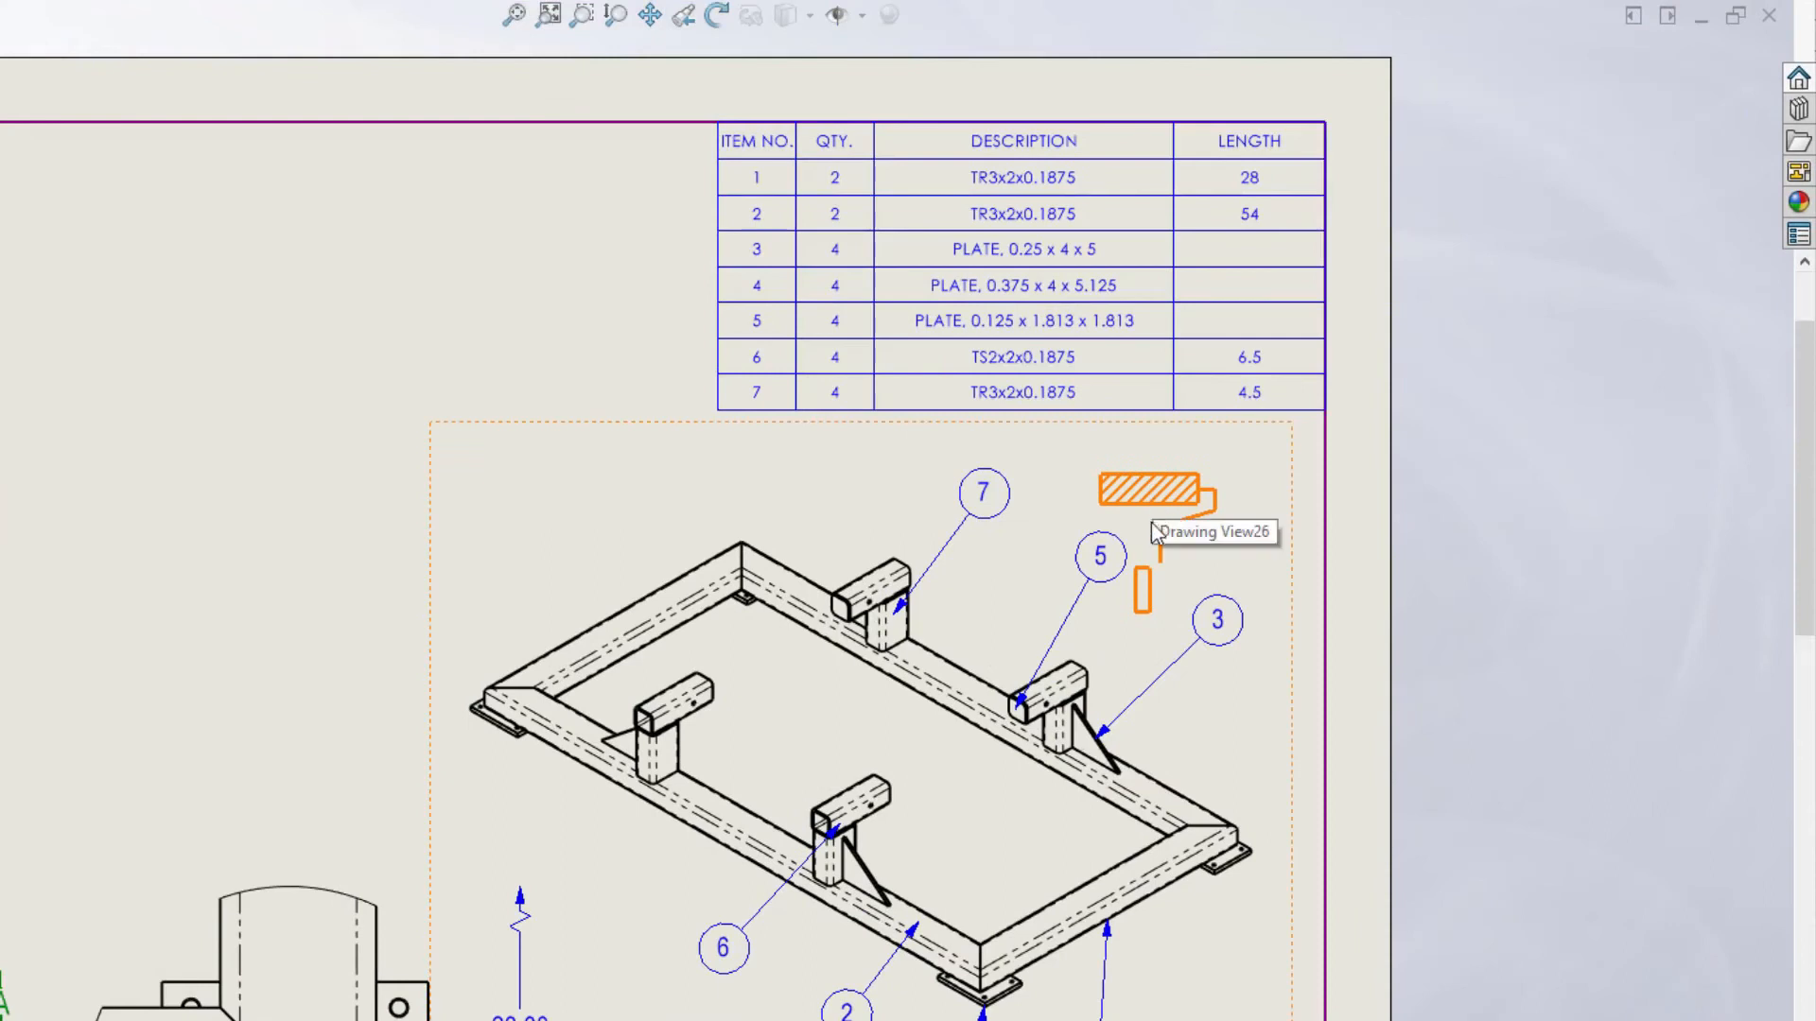
pyautogui.scroll(-5, 1147, 526)
pyautogui.click(941, 581)
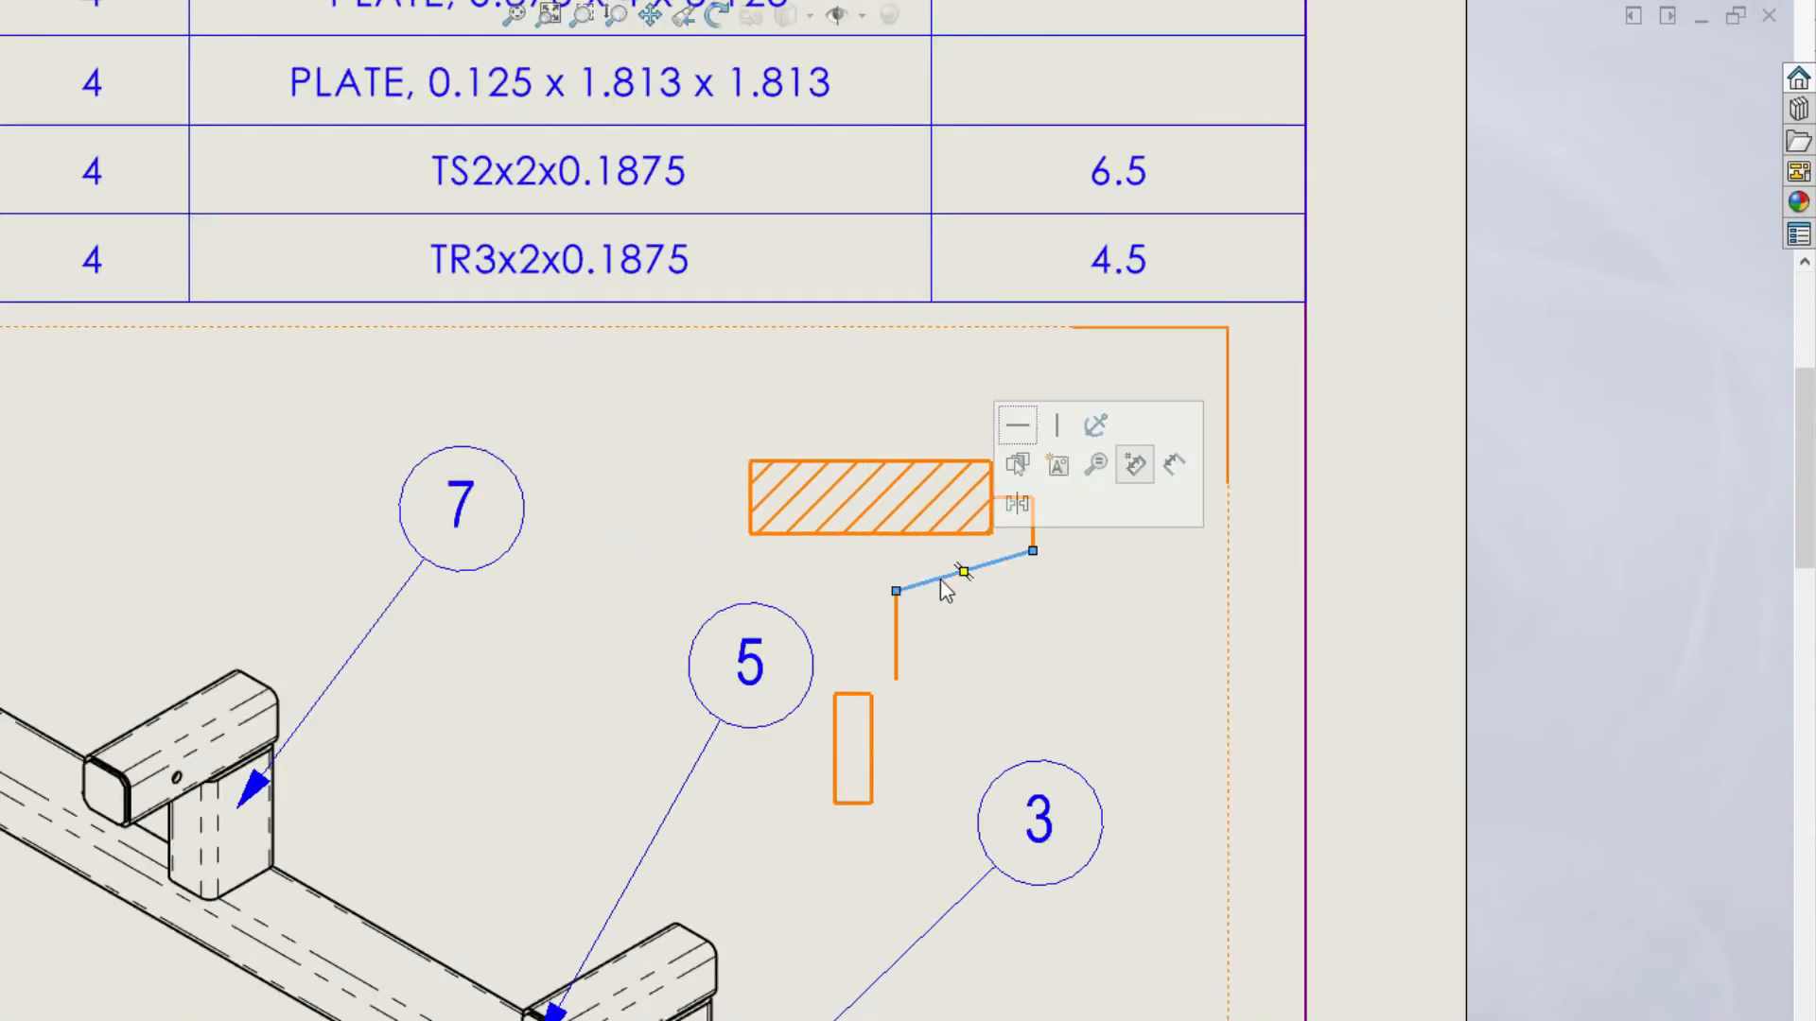
pyautogui.moveTo(941, 580)
pyautogui.mouseDown()
pyautogui.moveTo(953, 620)
pyautogui.moveTo(901, 594)
pyautogui.mouseUp()
pyautogui.rightClick(874, 534)
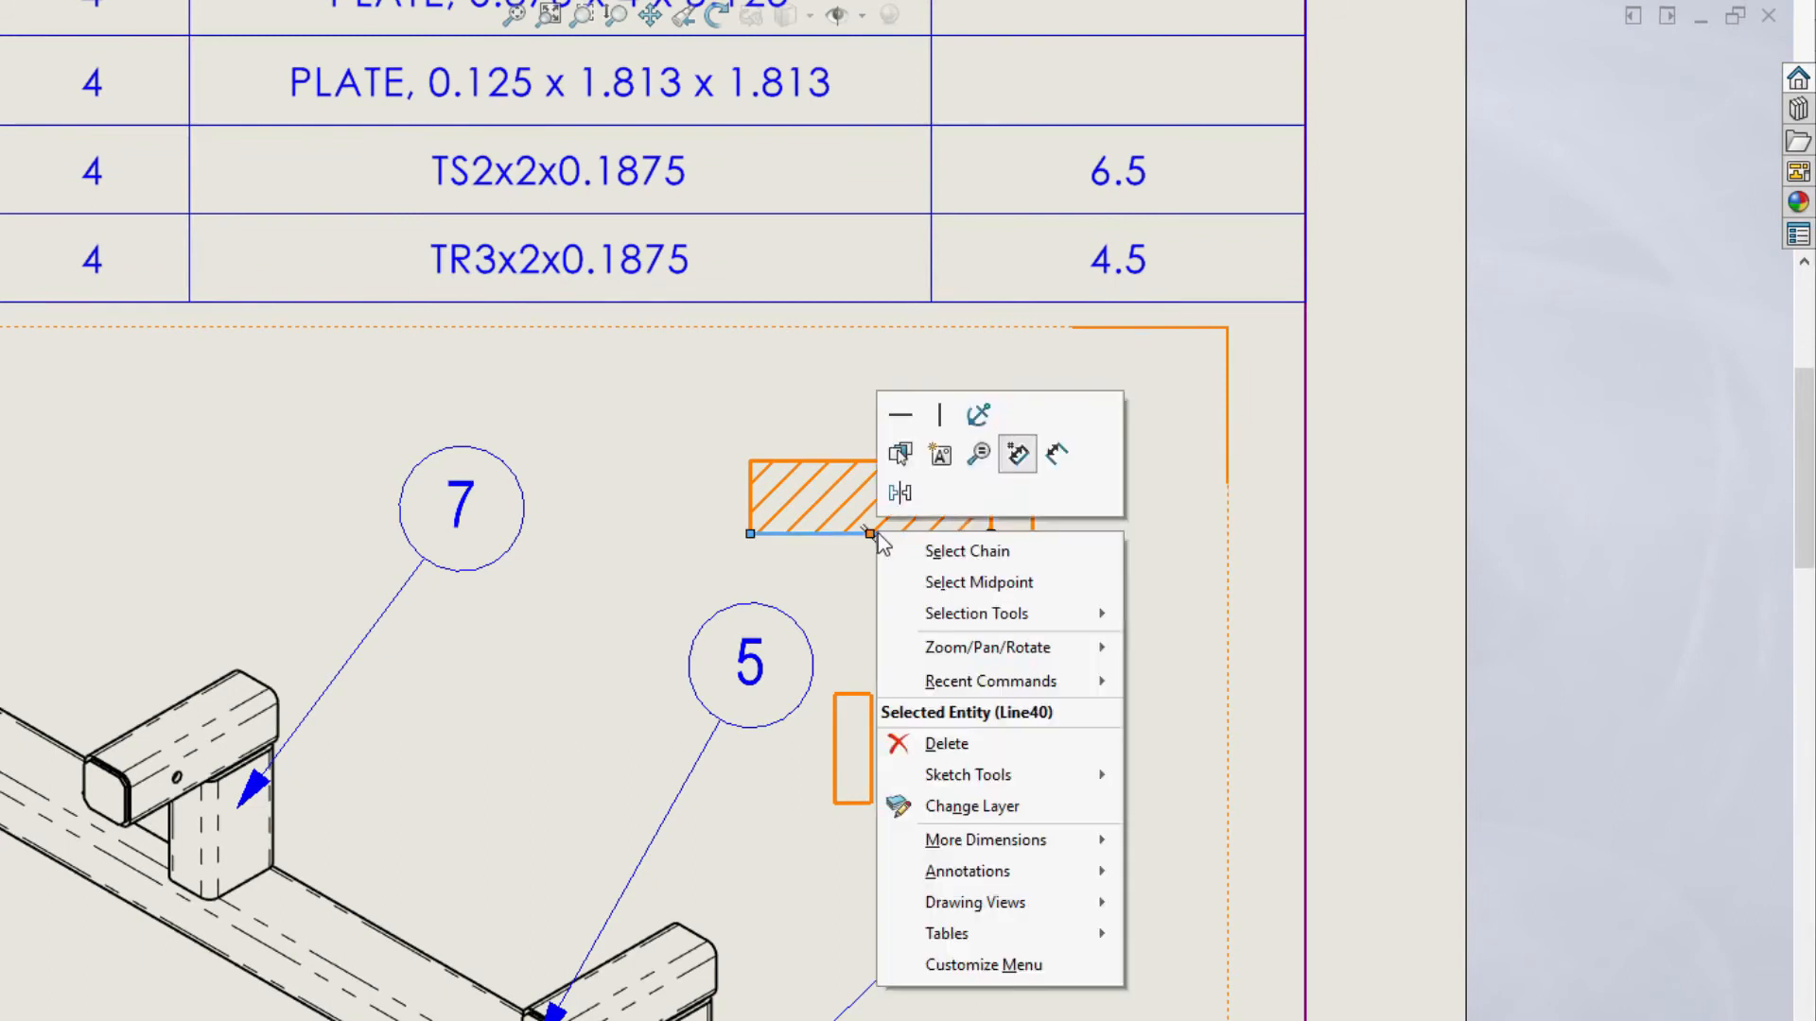
pyautogui.click(974, 582)
pyautogui.keyDown('ctrl'); pyautogui.click(899, 617); pyautogui.keyUp('ctrl')
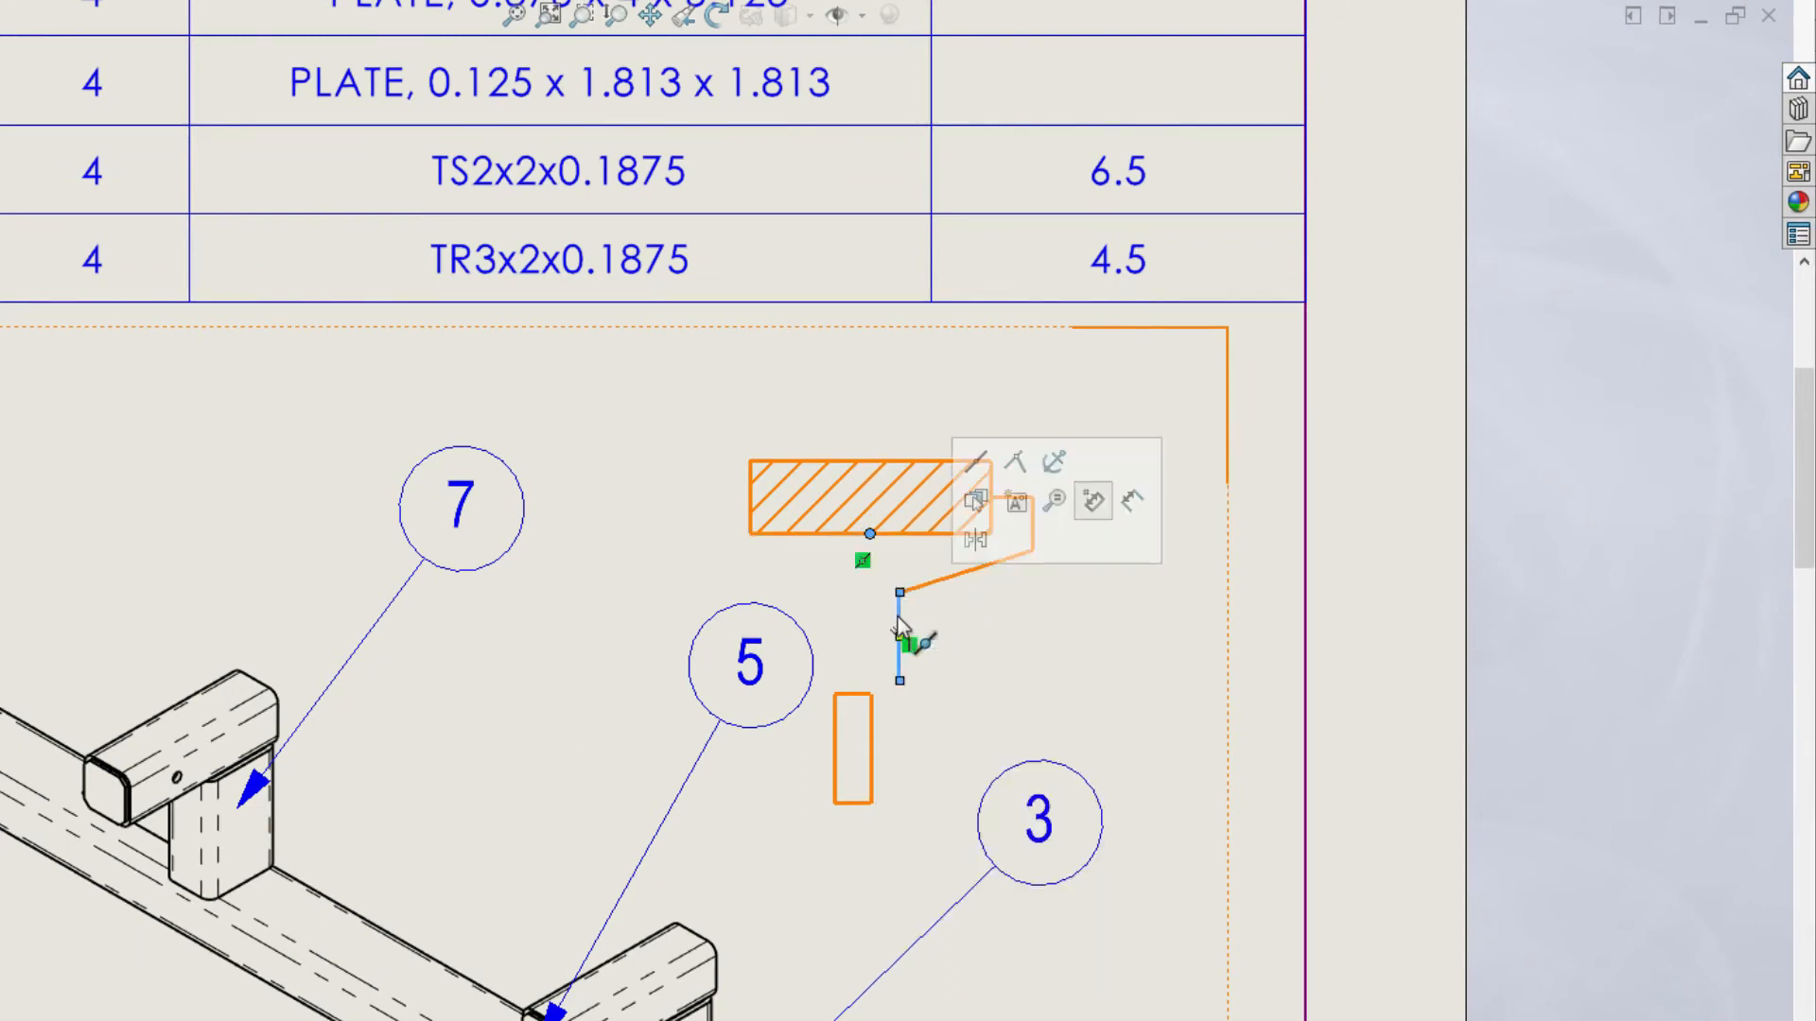
pyautogui.click(1016, 468)
# Step: Attach the handle line's lower endpoint to the grip rectangle's top edge with a midpoint relation, and narrow the grip
pyautogui.click(871, 679)
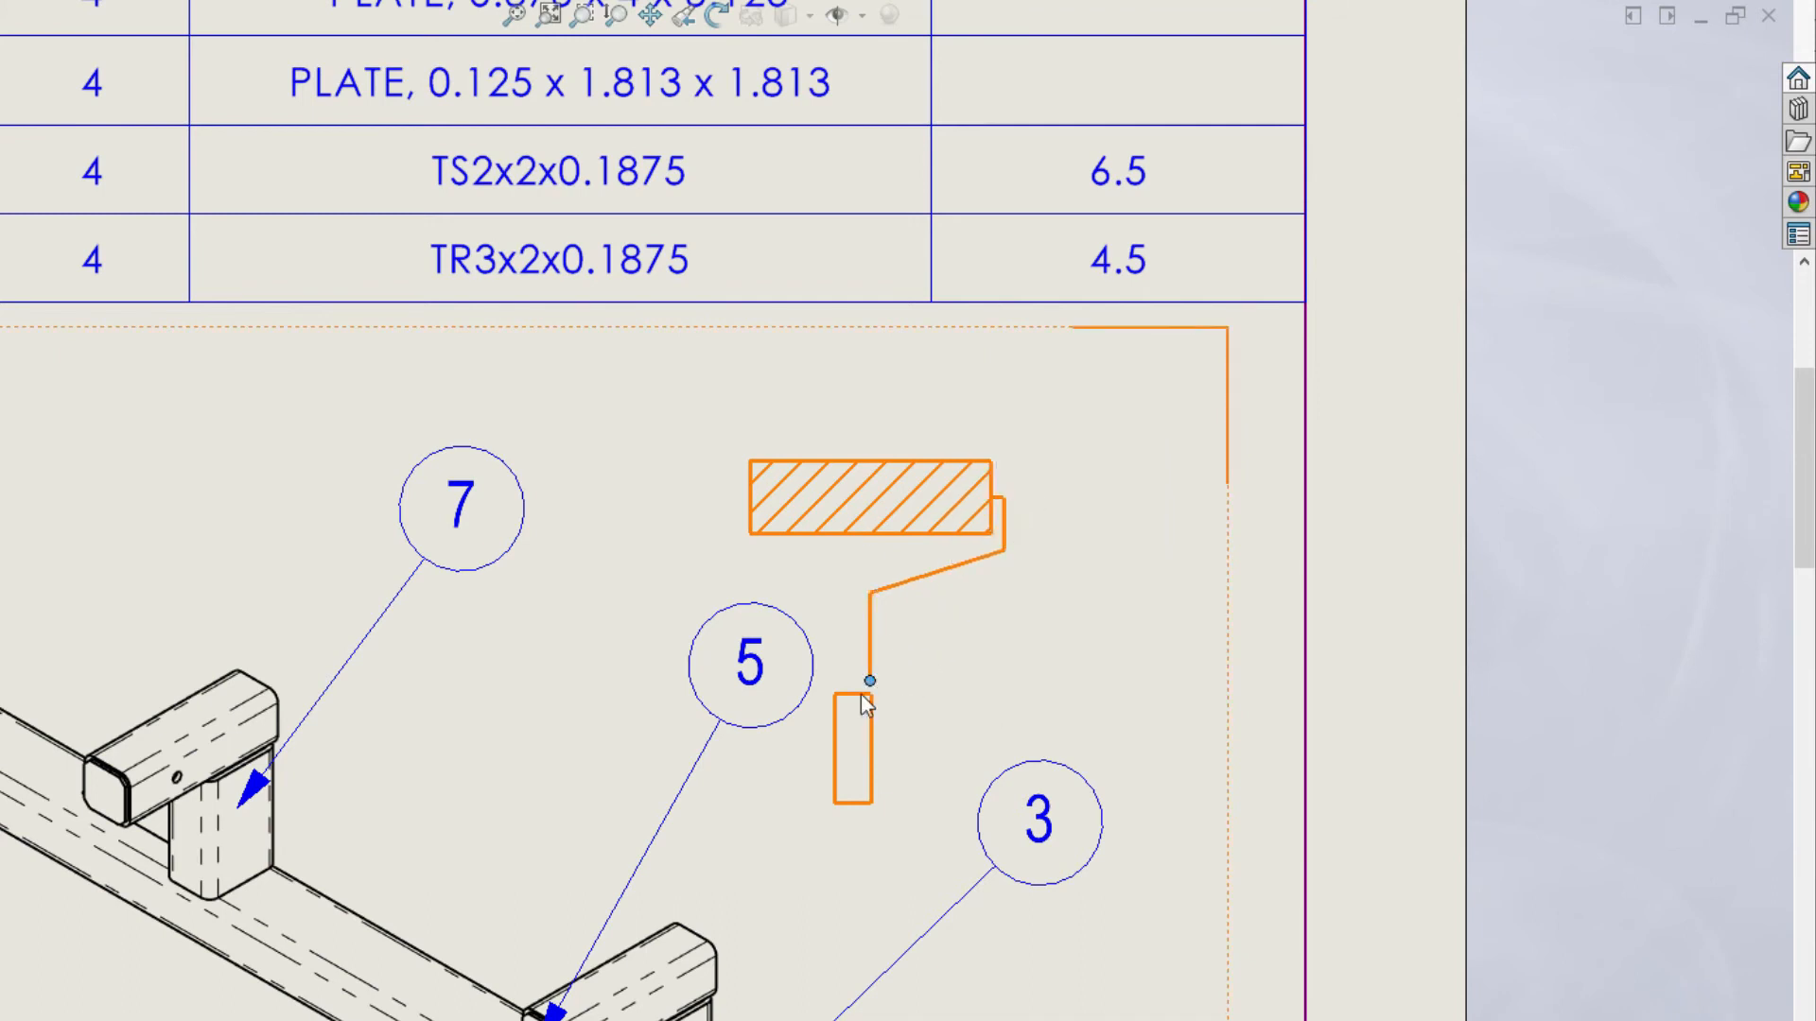
pyautogui.keyDown('ctrl'); pyautogui.click(861, 694); pyautogui.keyUp('ctrl')
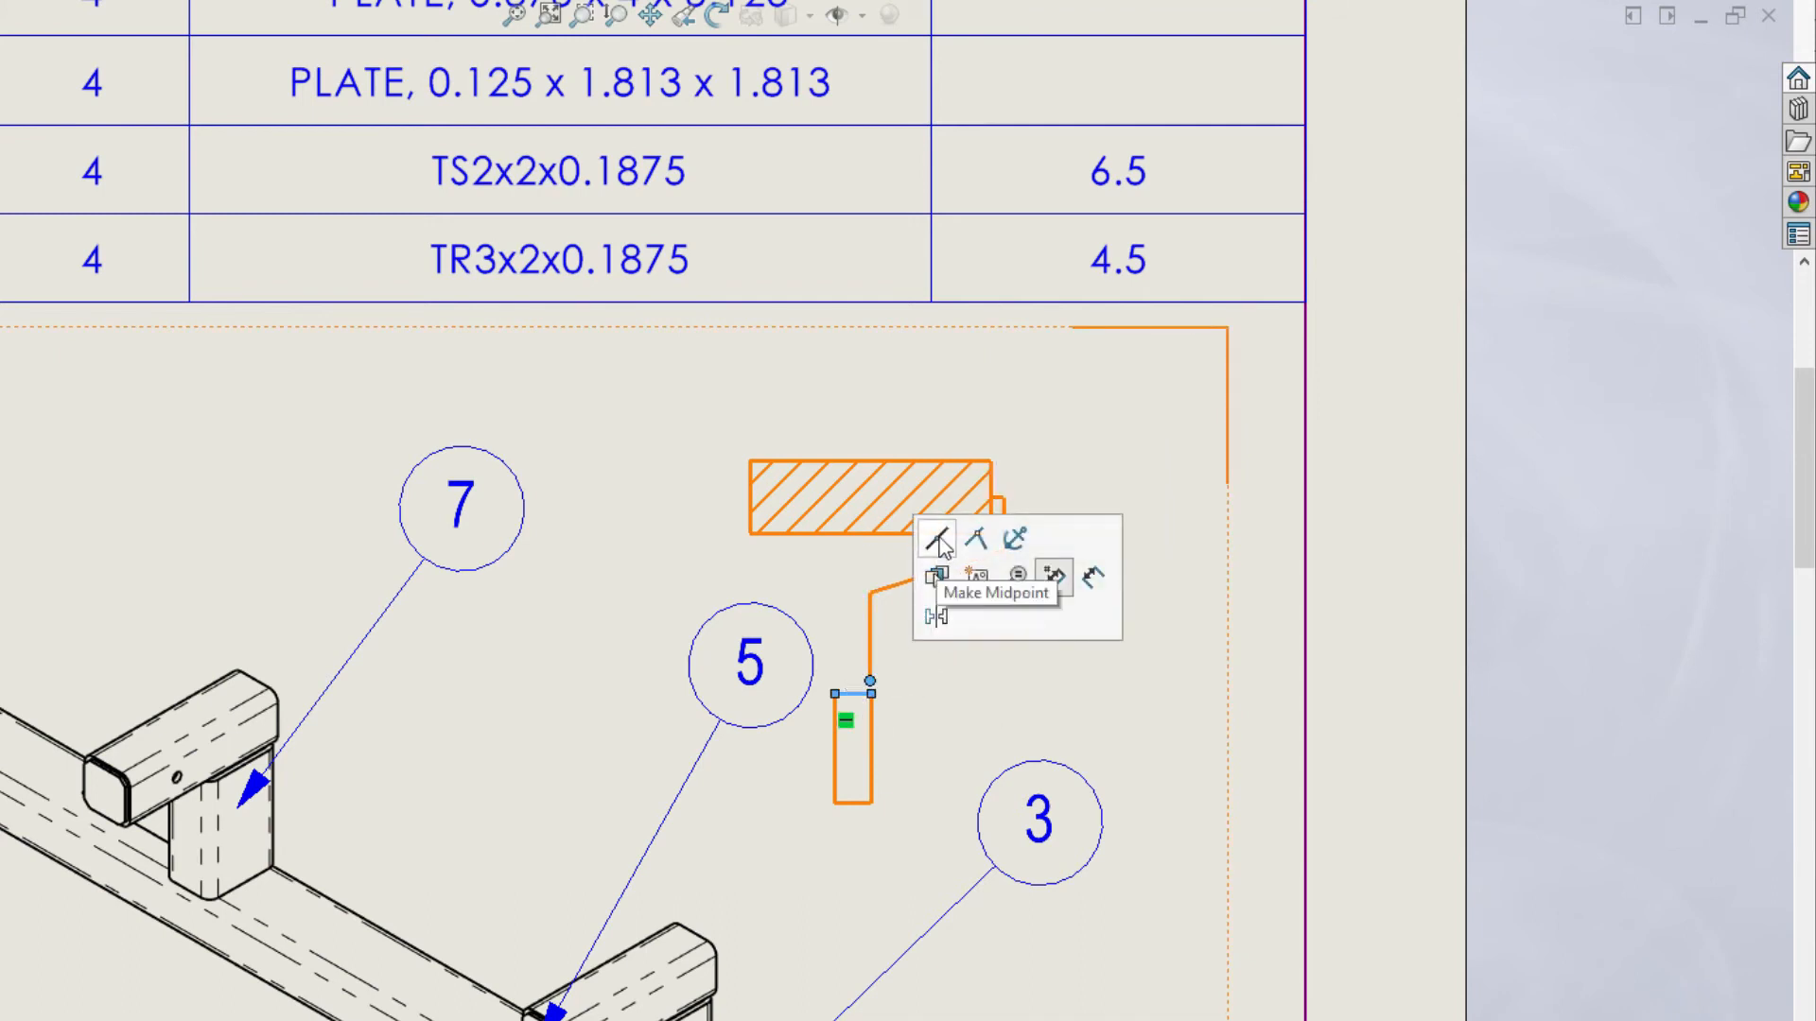
pyautogui.click(936, 617)
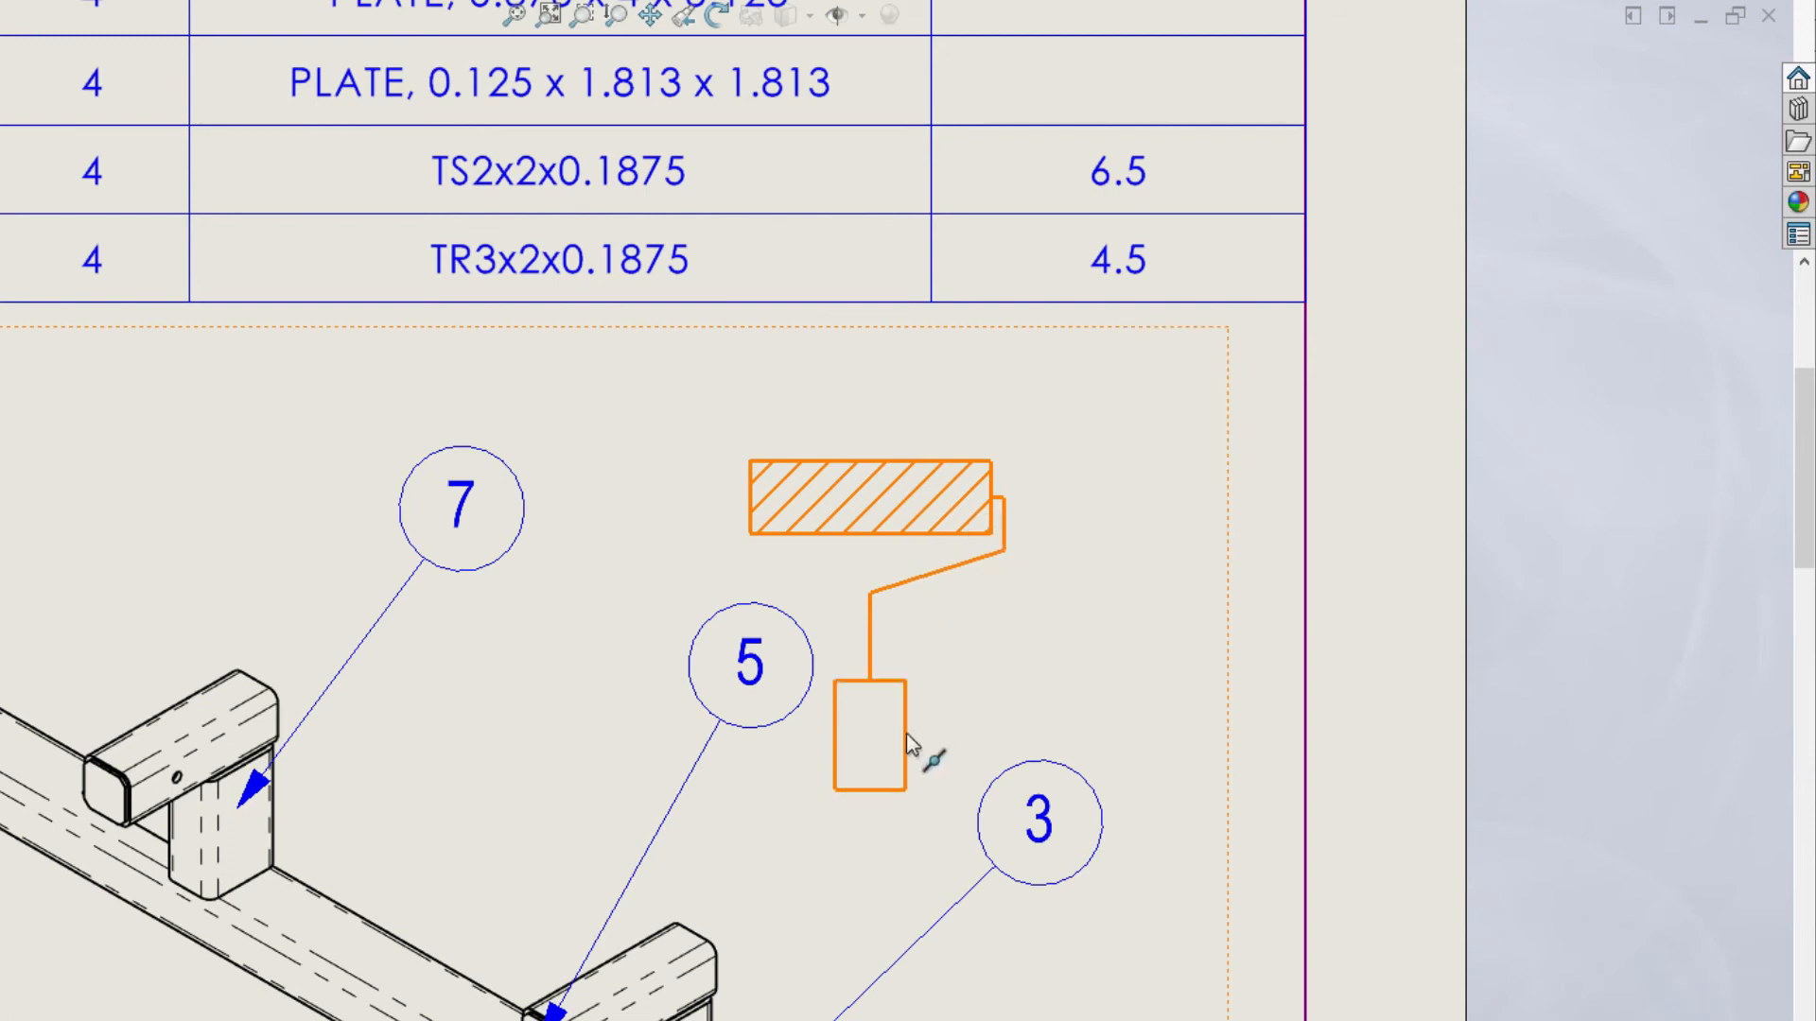
pyautogui.moveTo(905, 752); pyautogui.dragTo(887, 752)
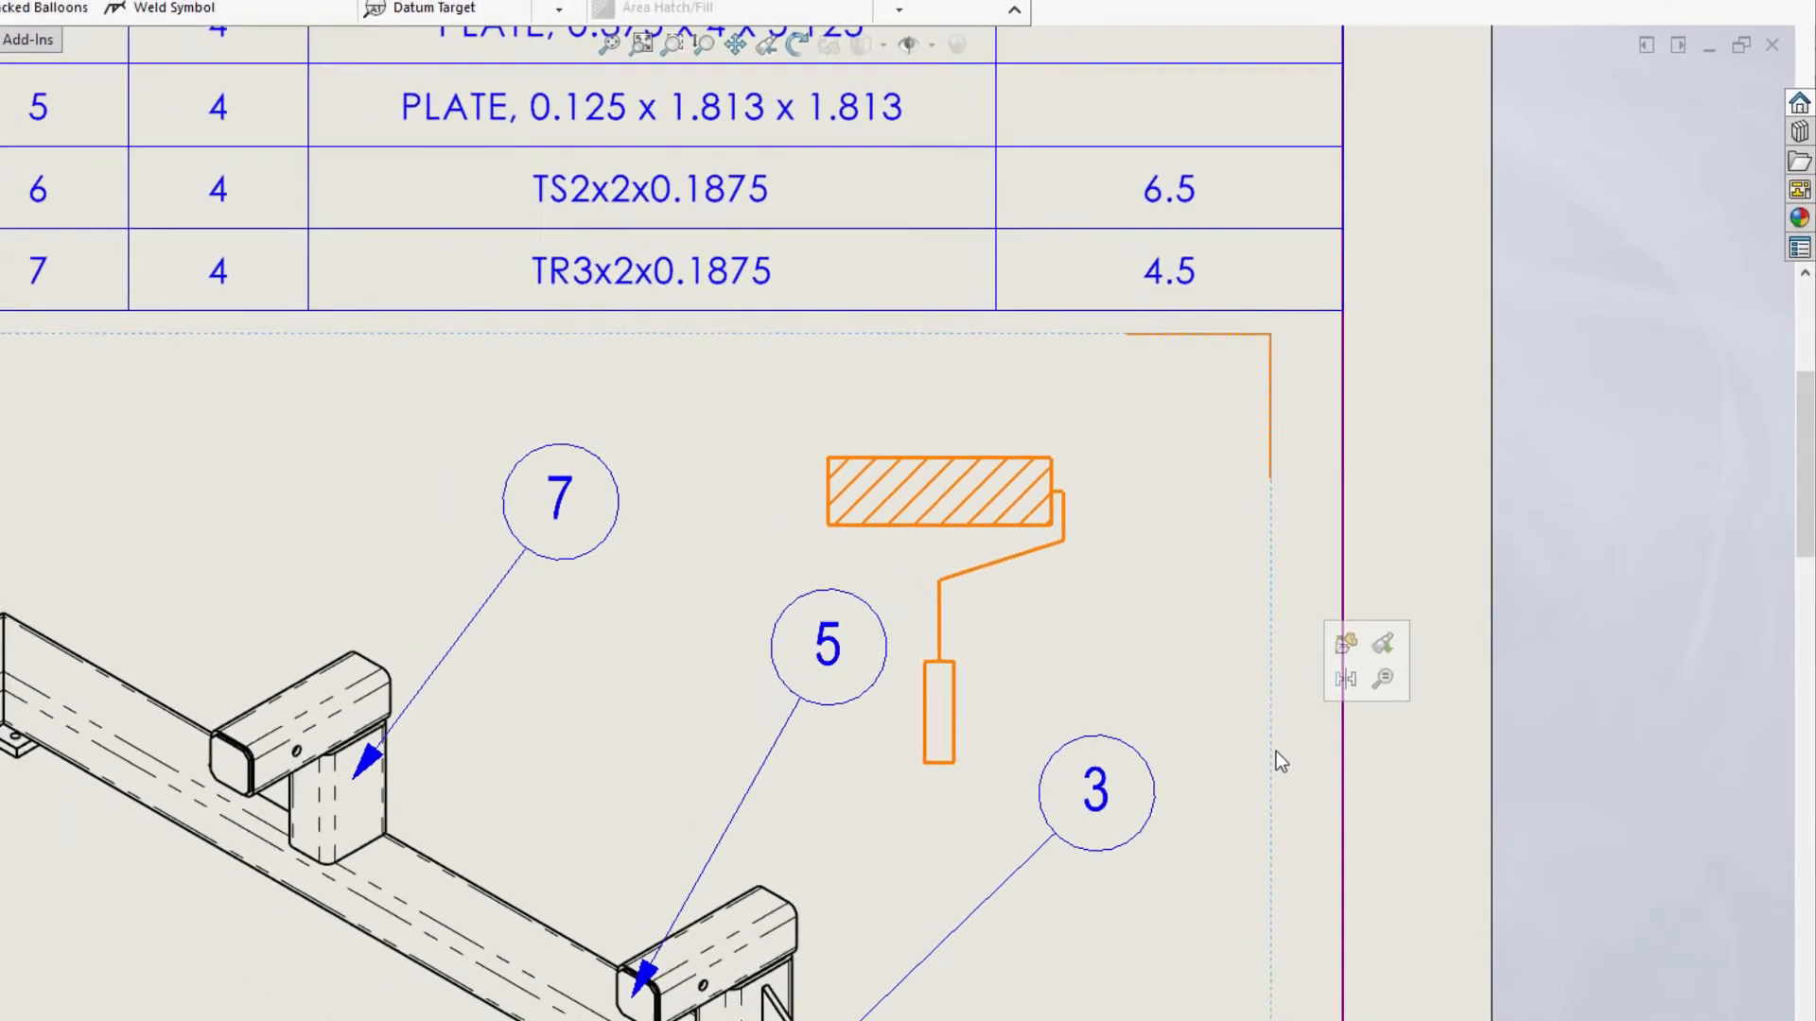
# Step: Fit the whole 001258 sheet in view to check it, and switch to the BOM-ASSY sheet
pyautogui.click(642, 46)
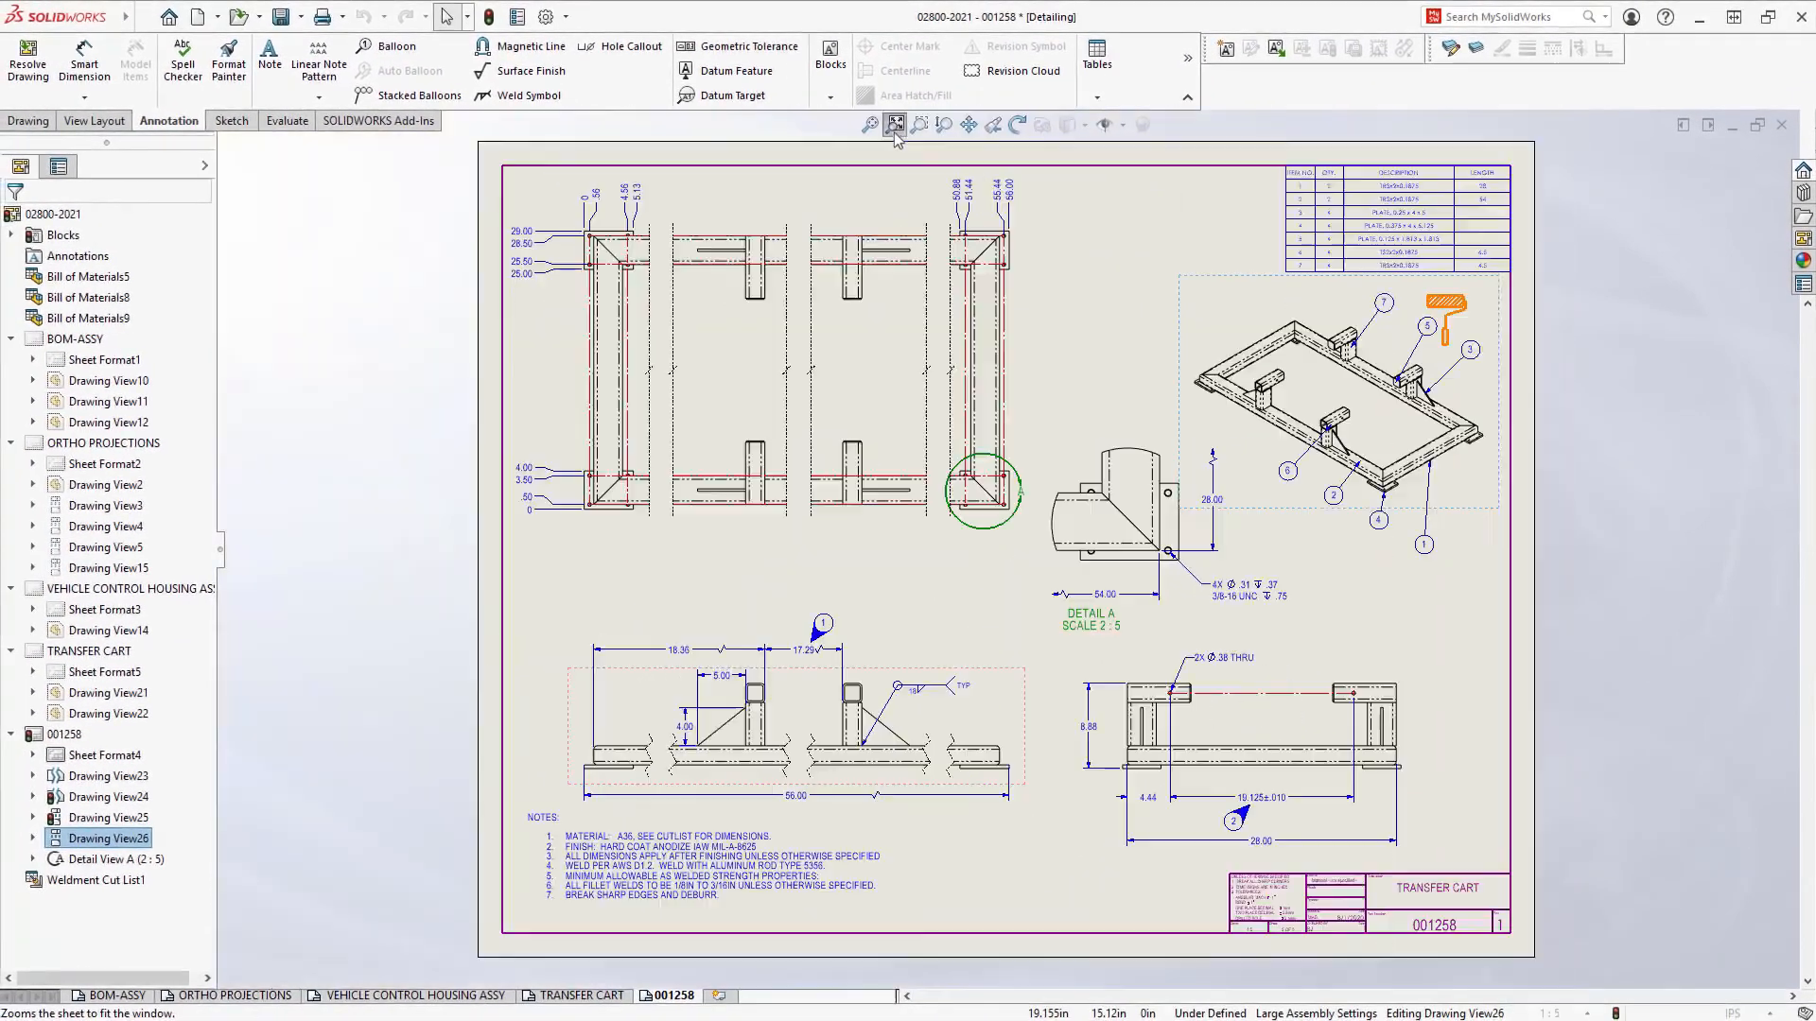
pyautogui.click(378, 662)
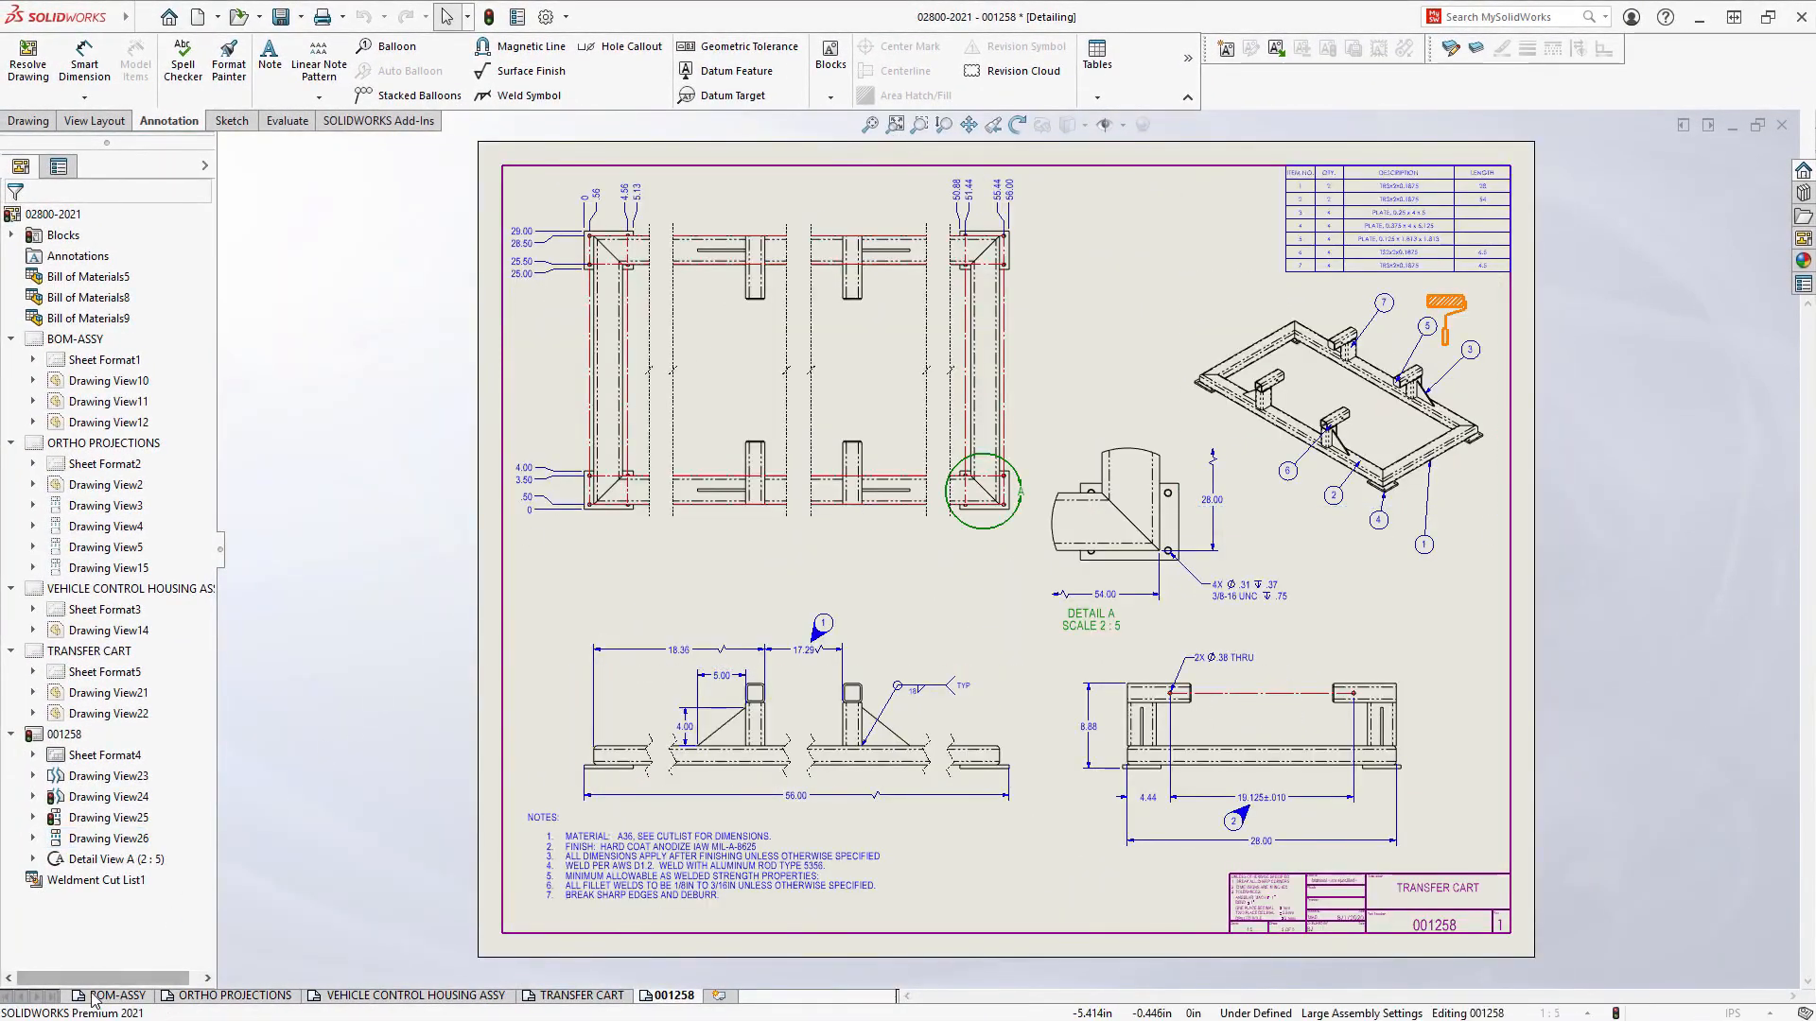
pyautogui.click(92, 996)
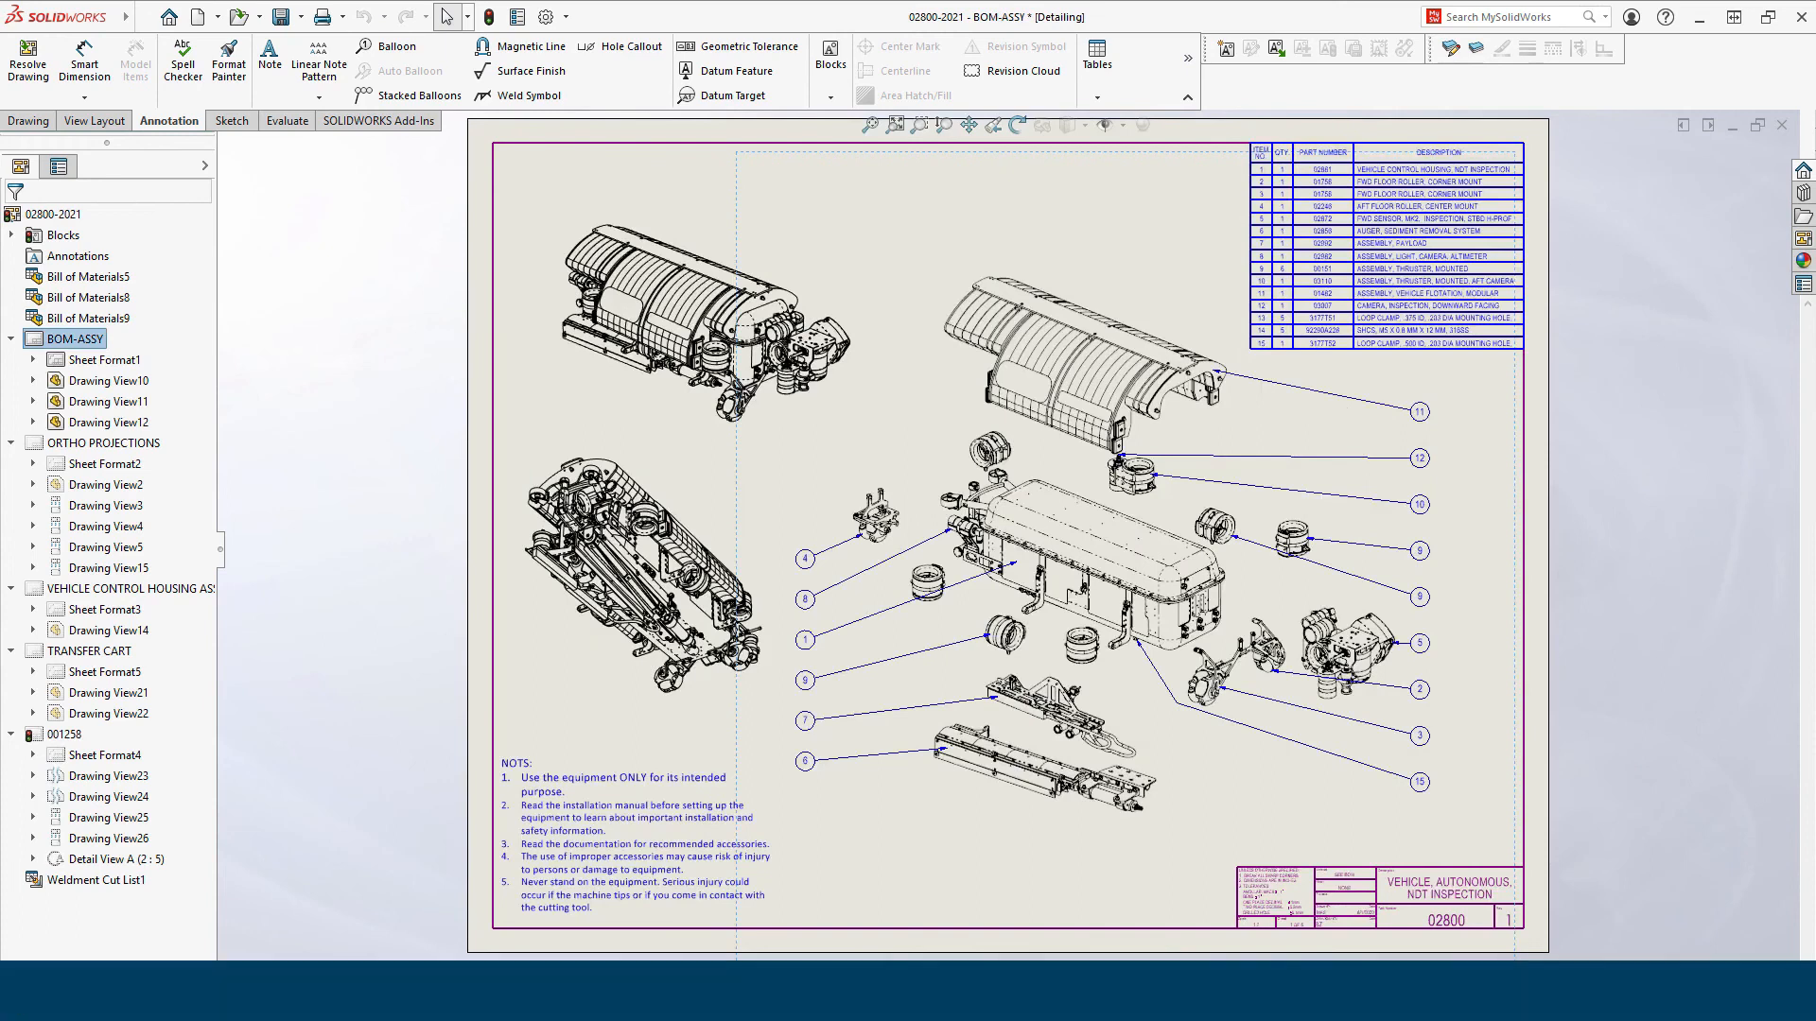